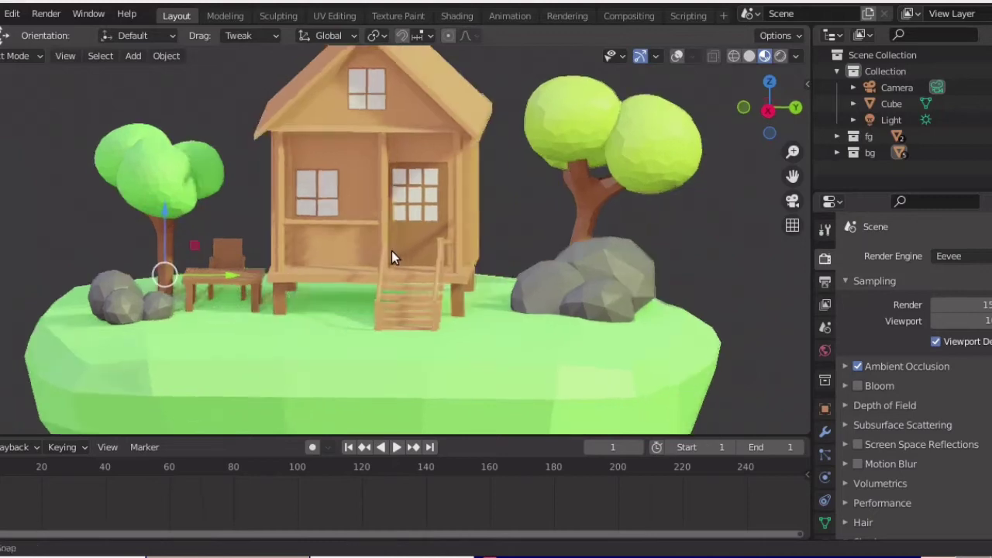
# Switch the viewport to Solid shading and orbit around the house scene
pyautogui.click(750, 49)
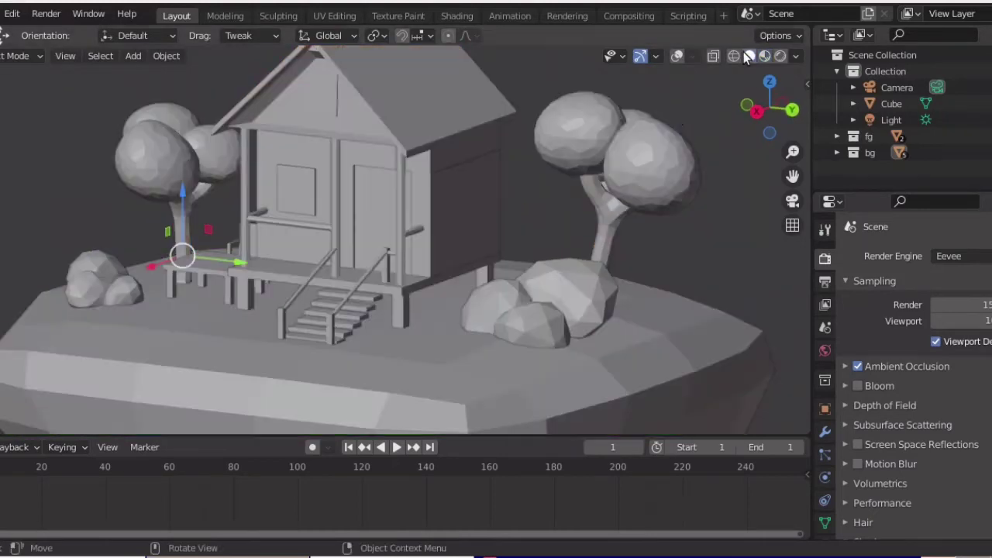
pyautogui.moveTo(264, 282); pyautogui.dragTo(275, 262, button='middle')
pyautogui.scroll(5, 303, 263)
pyautogui.scroll(-5, 303, 263)
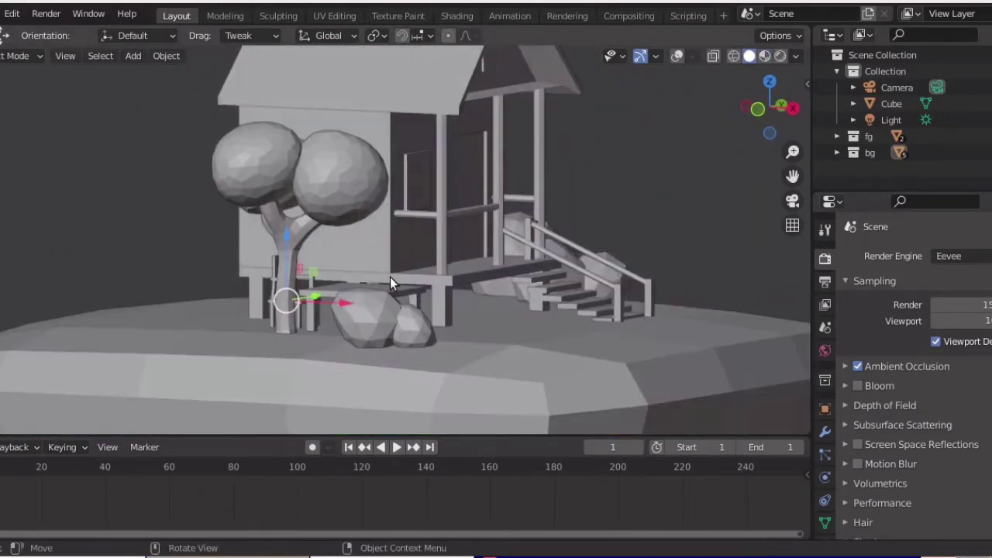
pyautogui.moveTo(390, 277); pyautogui.dragTo(399, 262, button='middle')
pyautogui.scroll(5, 400, 262)
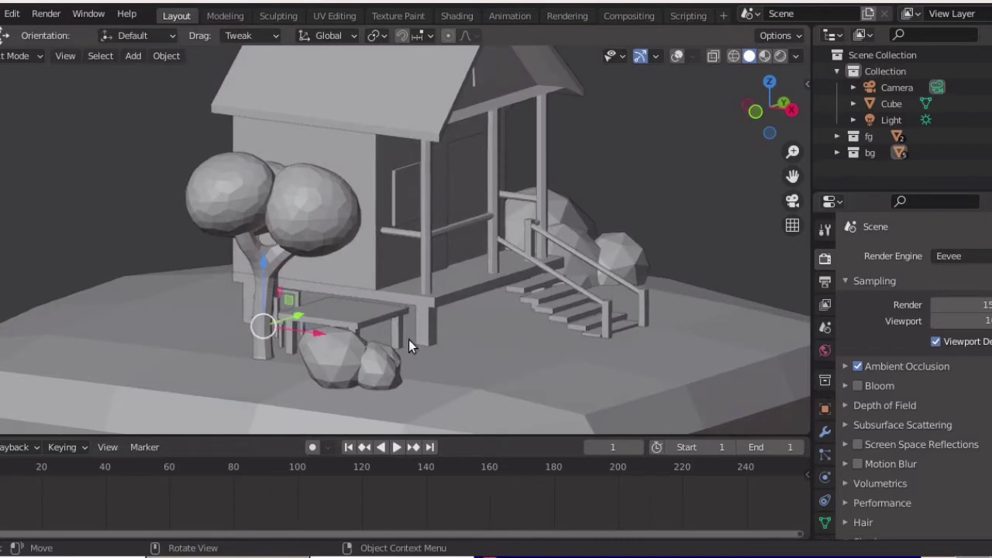
pyautogui.click(356, 363)
pyautogui.moveTo(704, 298); pyautogui.dragTo(806, 194, button='middle')
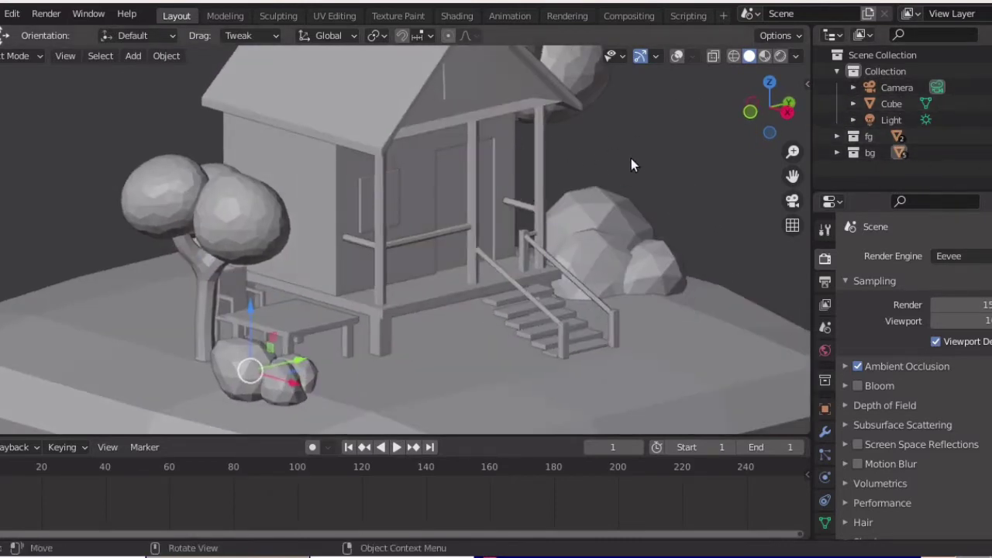
# Collapse Collection in the Outliner and untick exclude for Collection, fg and bg
pyautogui.click(837, 71)
pyautogui.click(991, 70)
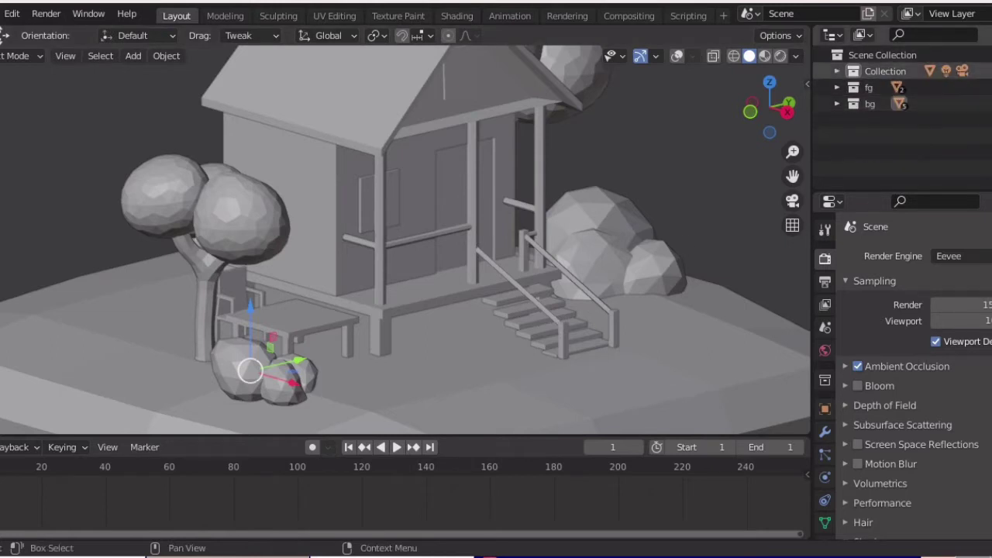
pyautogui.click(991, 87)
pyautogui.click(991, 103)
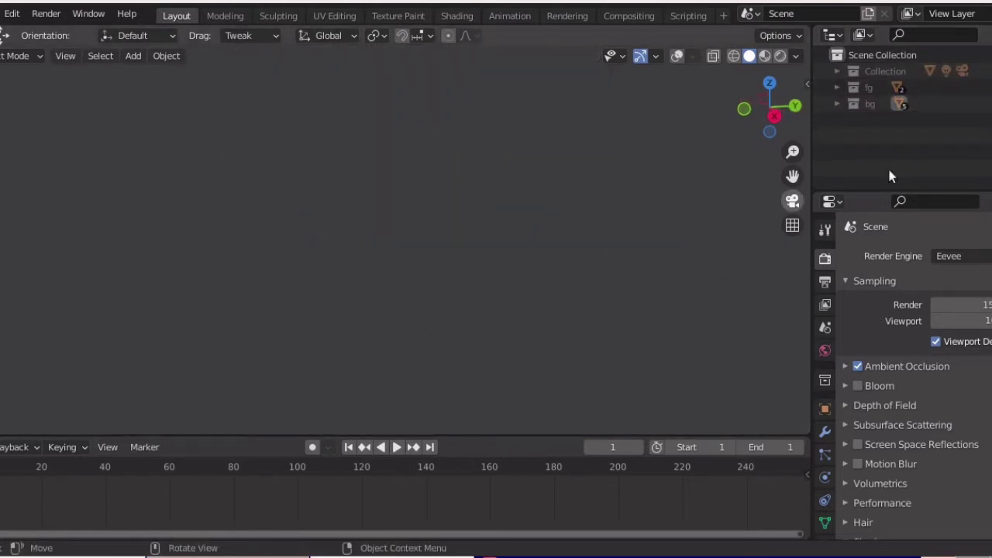
# Turn on viewport overlays and add an Ico Sphere at the origin
pyautogui.click(673, 57)
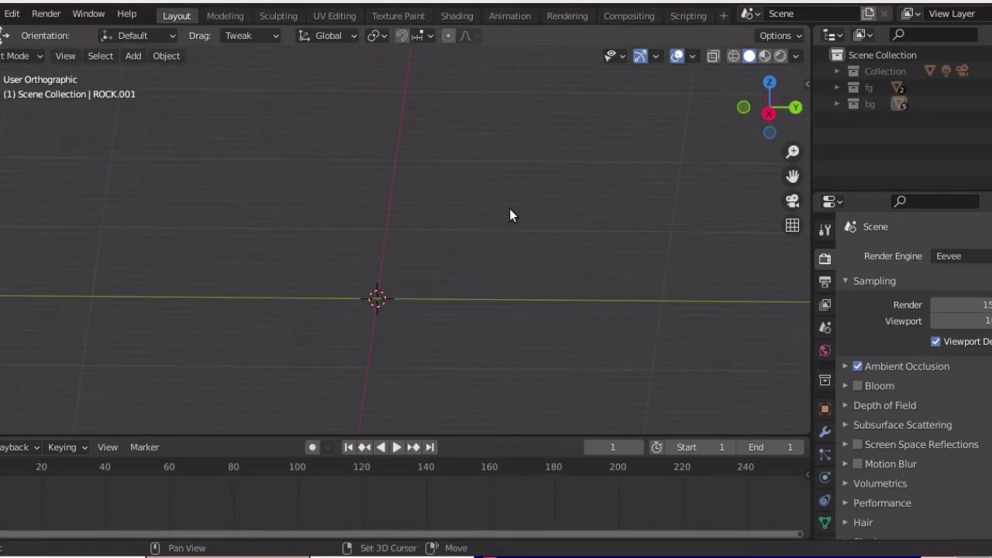
pyautogui.hotkey('shift', 'a')
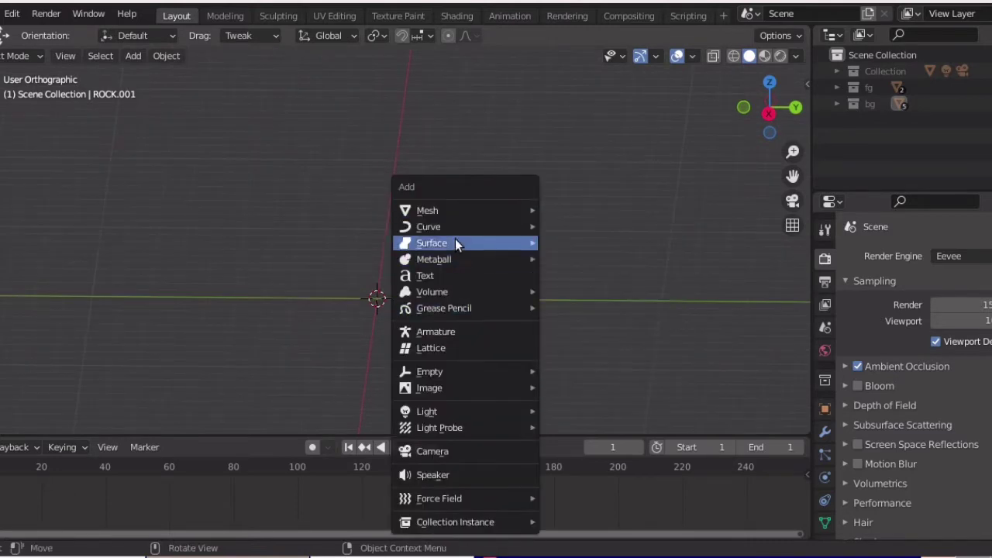
pyautogui.moveTo(465, 210)
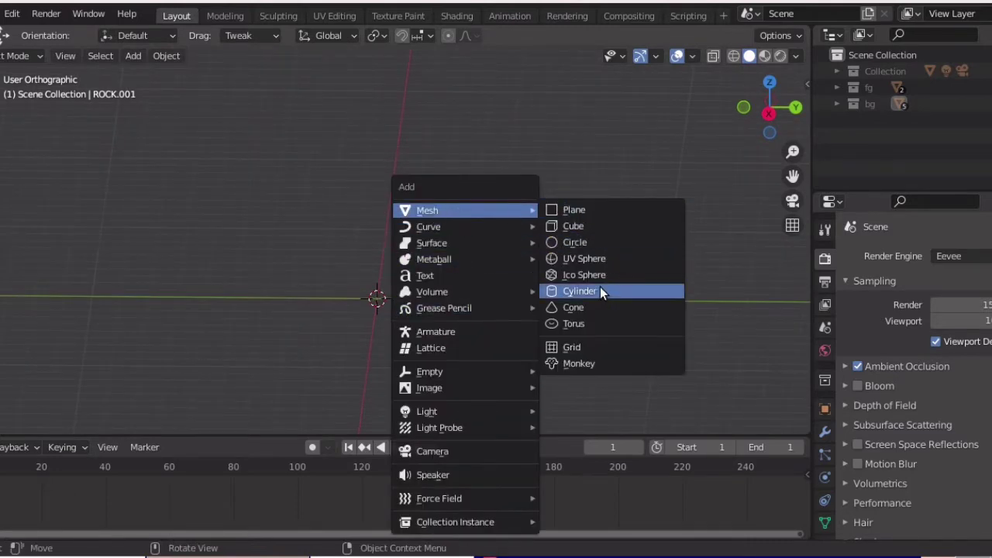
pyautogui.click(586, 274)
pyautogui.moveTo(336, 311)
pyautogui.mouseDown(button='middle')
pyautogui.moveTo(372, 302)
pyautogui.moveTo(411, 228)
pyautogui.mouseUp(button='middle')
pyautogui.scroll(3, 389, 292)
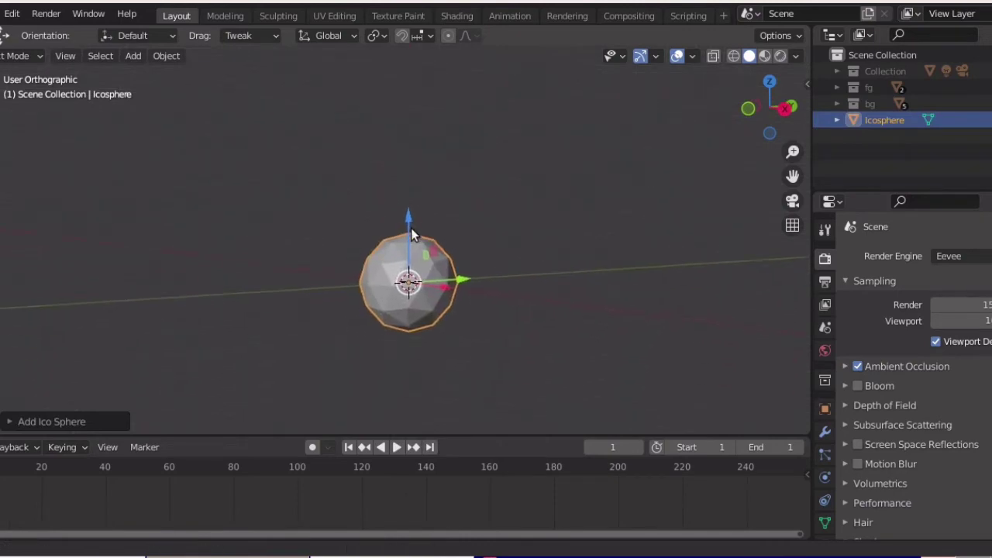
pyautogui.scroll(2, 411, 228)
# Enter Edit Mode in vertex select mode and open the proportional editing options
pyautogui.press('Tab')
pyautogui.moveTo(485, 232); pyautogui.dragTo(450, 244, button='middle')
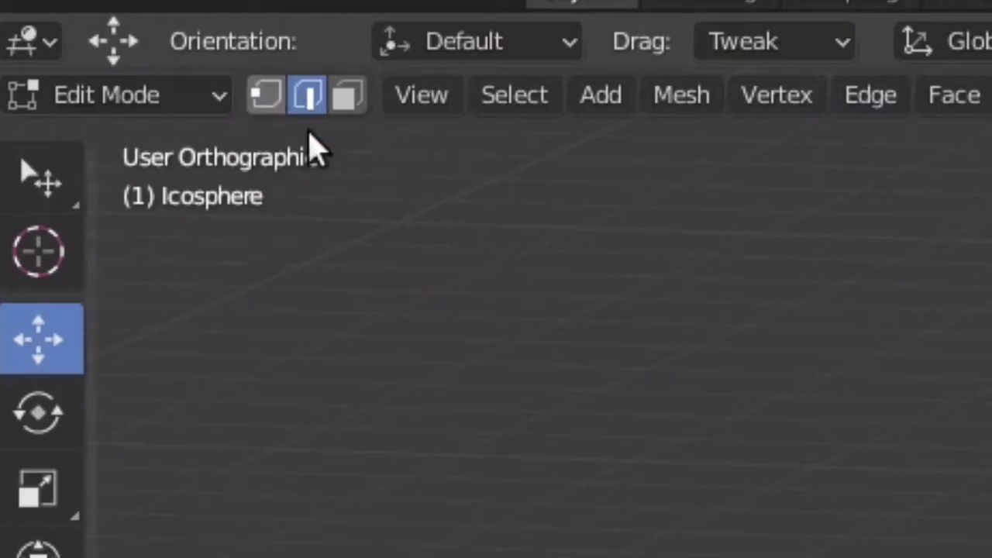
pyautogui.press('1')
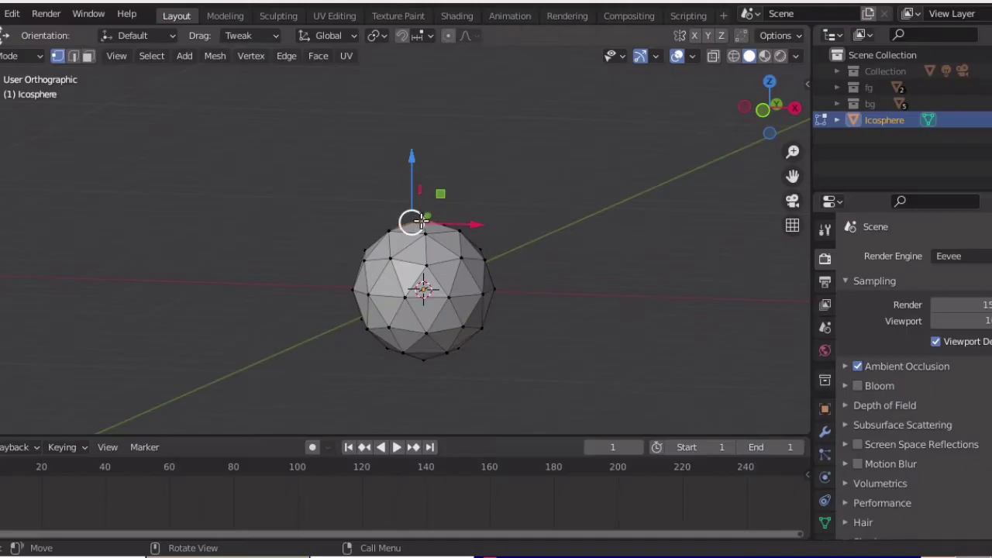
pyautogui.moveTo(620, 221)
pyautogui.mouseDown(button='middle')
pyautogui.moveTo(450, 247)
pyautogui.moveTo(519, 256)
pyautogui.mouseUp(button='middle')
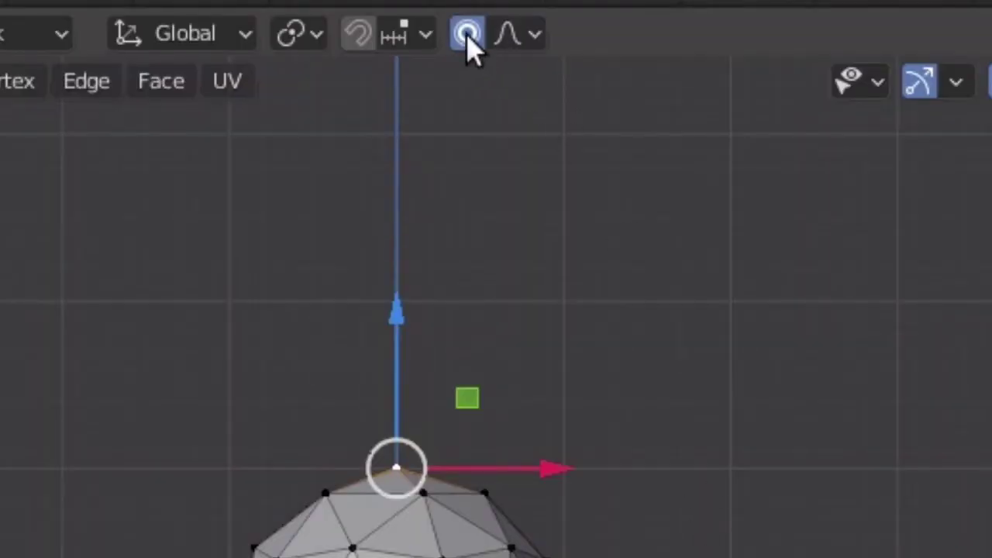
pyautogui.click(505, 45)
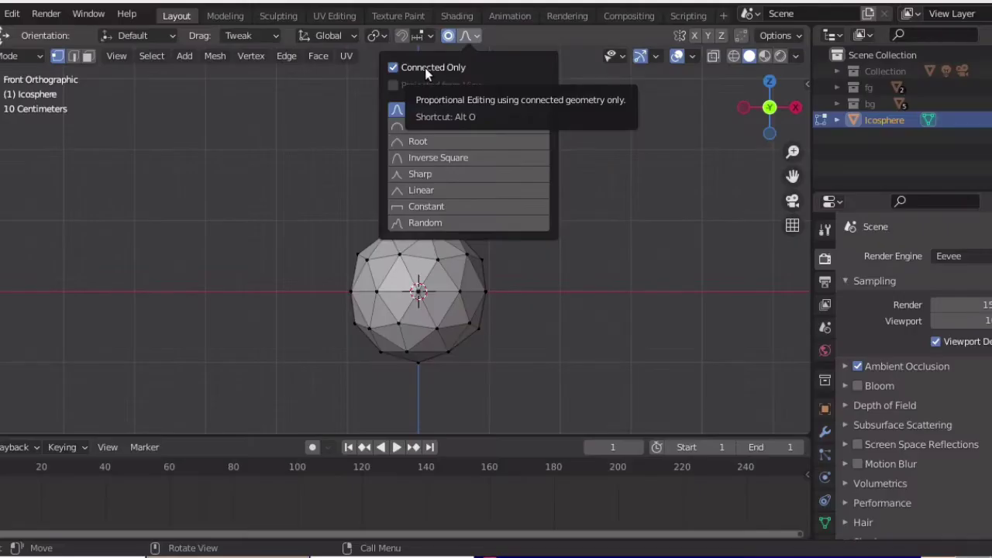
# Turn off Connected Only, then move and rotate the top vertex with a shrunken proportional falloff
pyautogui.click(443, 69)
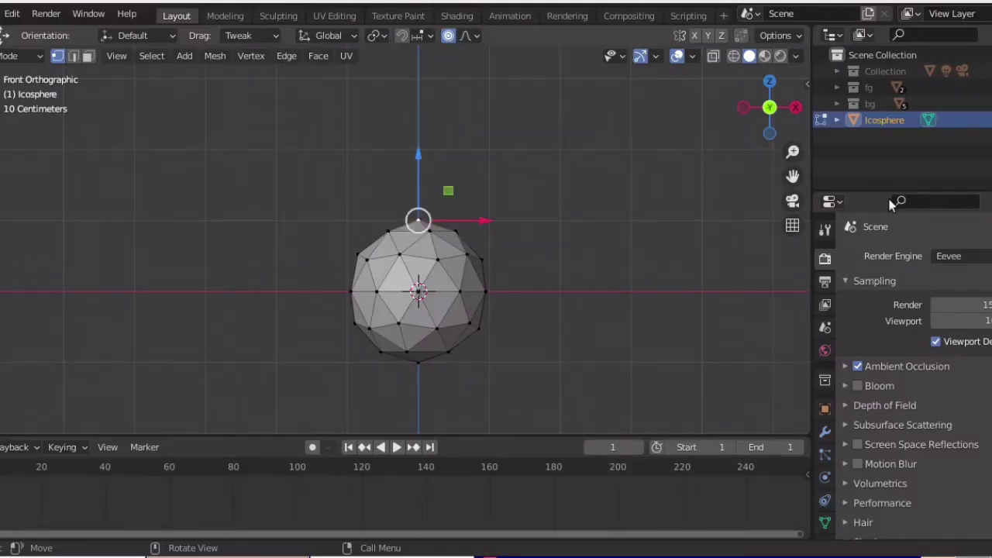
pyautogui.press('g')
pyautogui.scroll(-2, 459, 233)
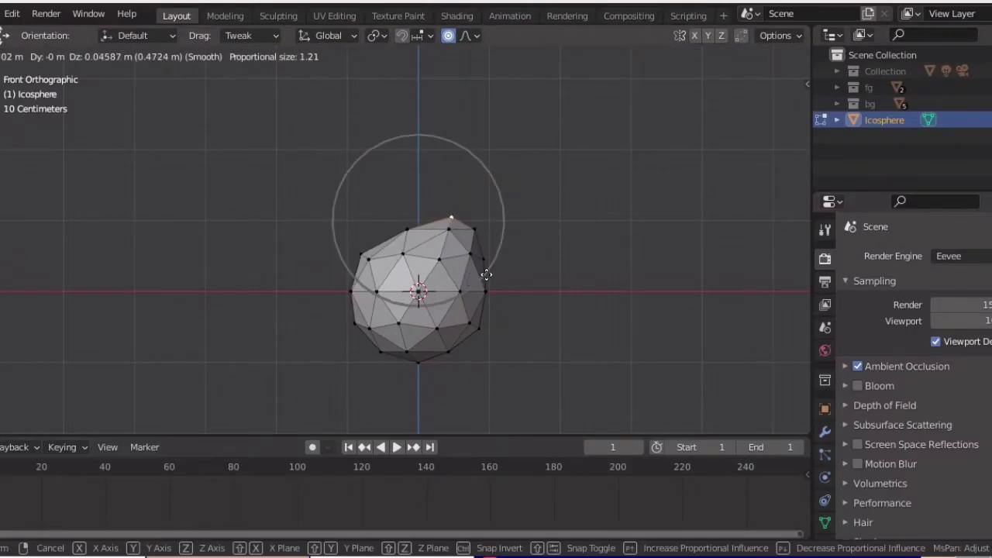
pyautogui.scroll(-5, 491, 266)
pyautogui.scroll(-1, 541, 288)
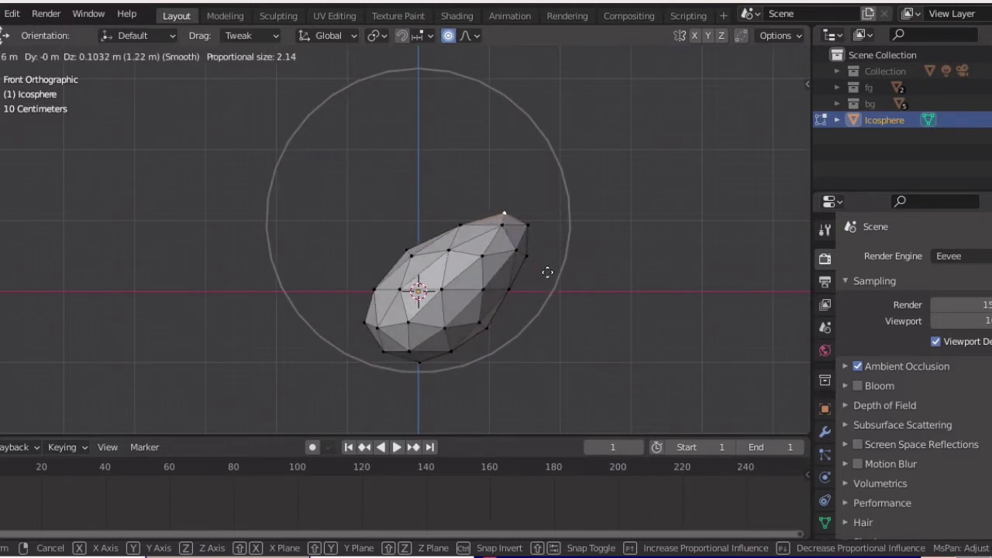
pyautogui.click(564, 278)
pyautogui.press('r')
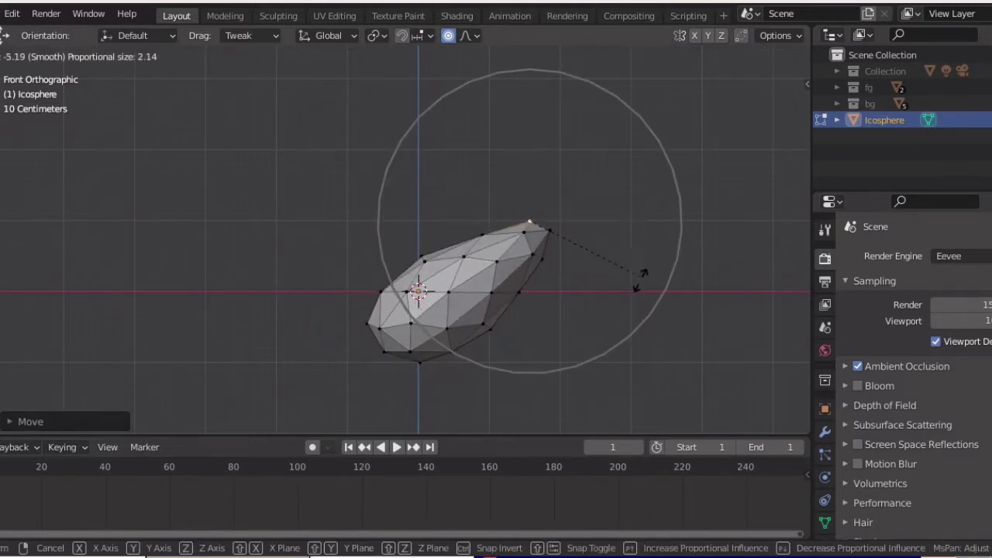
pyautogui.click(635, 364)
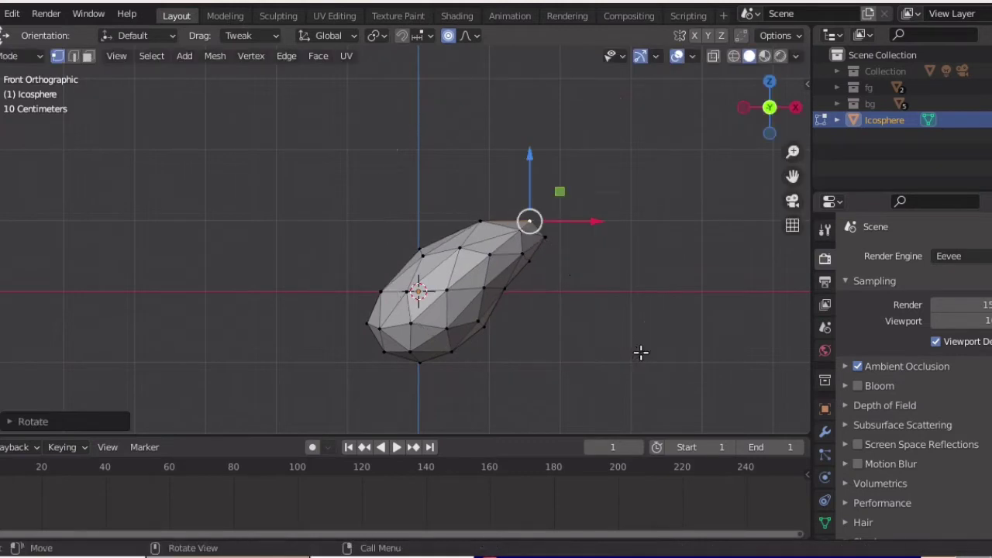
# Flatten and lump the rock with proportional moves down, up and left, then select the whole mesh
pyautogui.press('g')
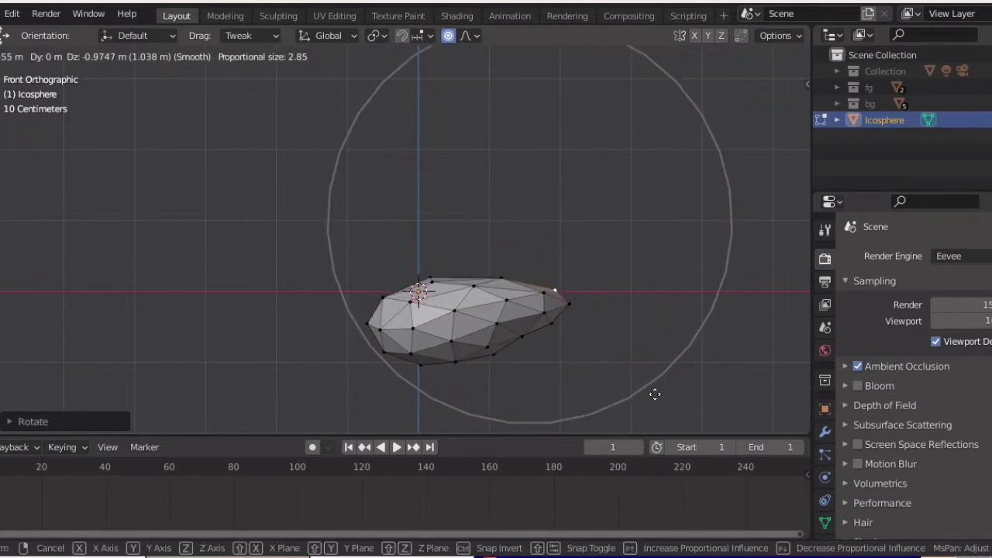
pyautogui.click(653, 391)
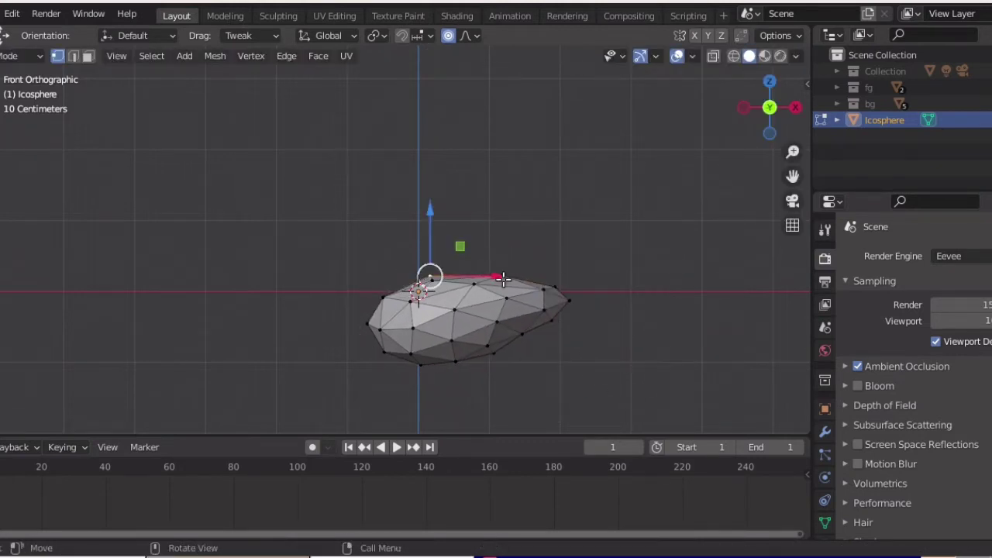
pyautogui.press('g')
pyautogui.scroll(8, 468, 246)
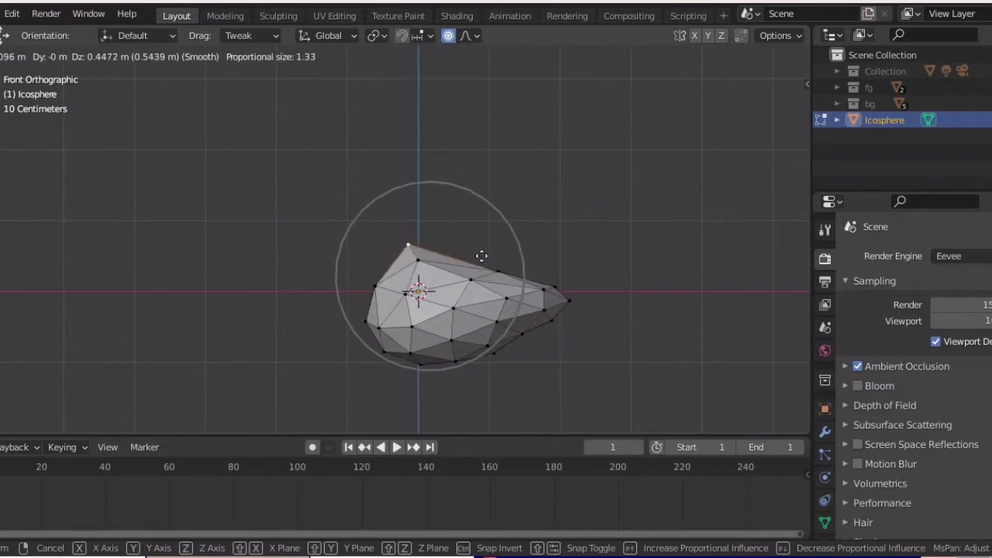
pyautogui.click(482, 269)
pyautogui.press('g')
pyautogui.click(496, 272)
pyautogui.moveTo(496, 272)
pyautogui.mouseDown(button='middle')
pyautogui.moveTo(659, 359)
pyautogui.moveTo(456, 250)
pyautogui.moveTo(266, 257)
pyautogui.moveTo(399, 261)
pyautogui.moveTo(466, 299)
pyautogui.moveTo(280, 214)
pyautogui.moveTo(462, 297)
pyautogui.moveTo(462, 253)
pyautogui.mouseUp(button='middle')
pyautogui.press('g')
pyautogui.click(244, 266)
pyautogui.hotkey('ctrl', 'l')
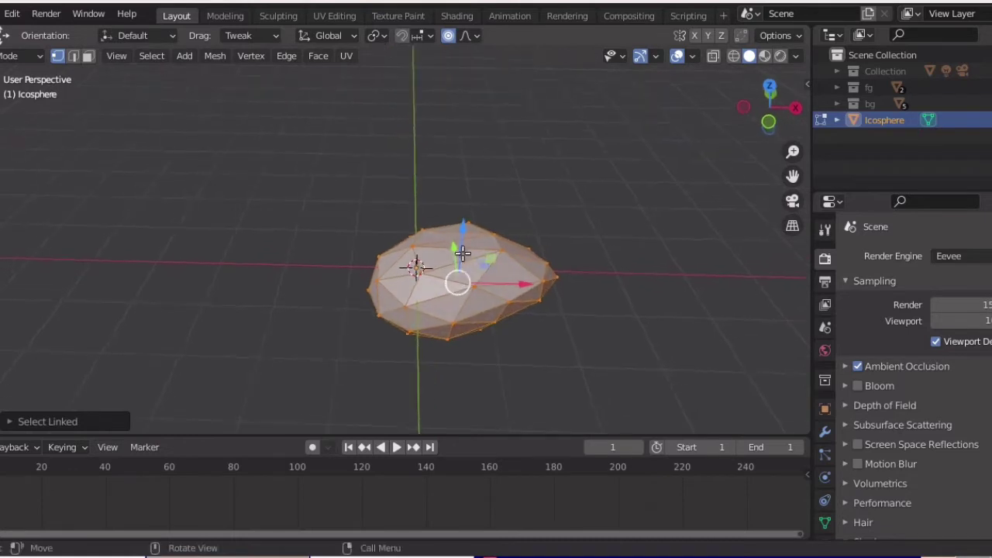
# Duplicate the rock mesh, place the copy left of the original, and rotate it
pyautogui.hotkey('shift', 'd')
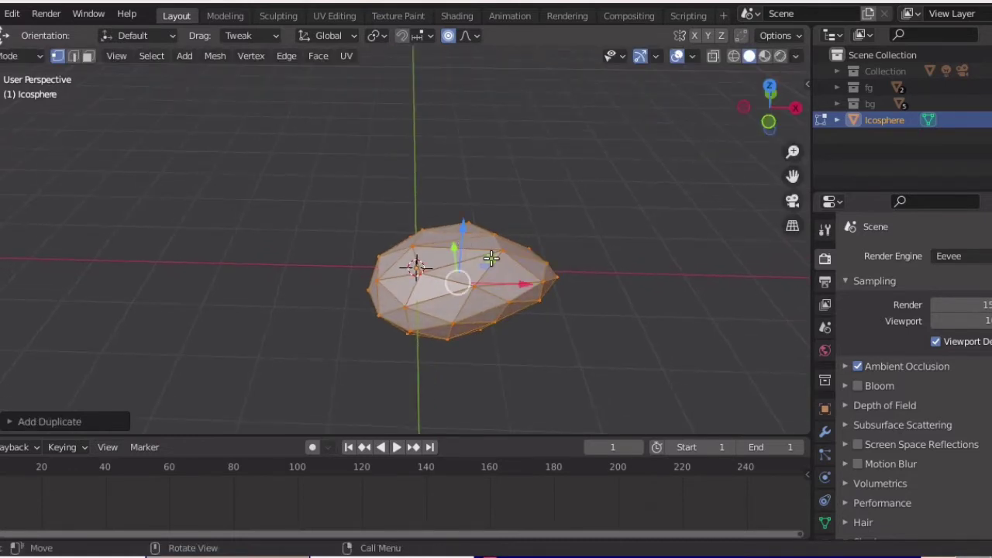
pyautogui.moveTo(524, 281); pyautogui.dragTo(449, 280)
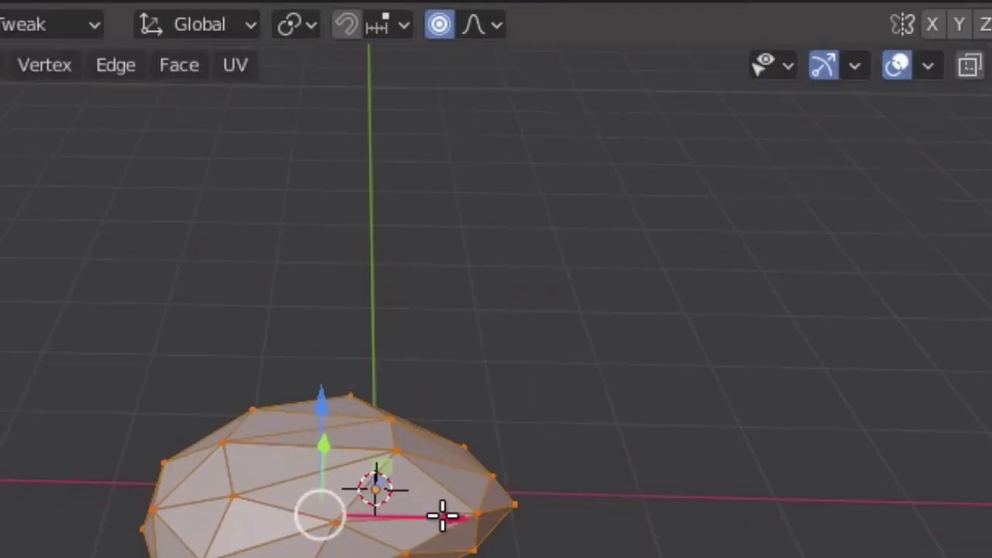
pyautogui.moveTo(442, 516); pyautogui.dragTo(568, 185)
pyautogui.click(475, 31)
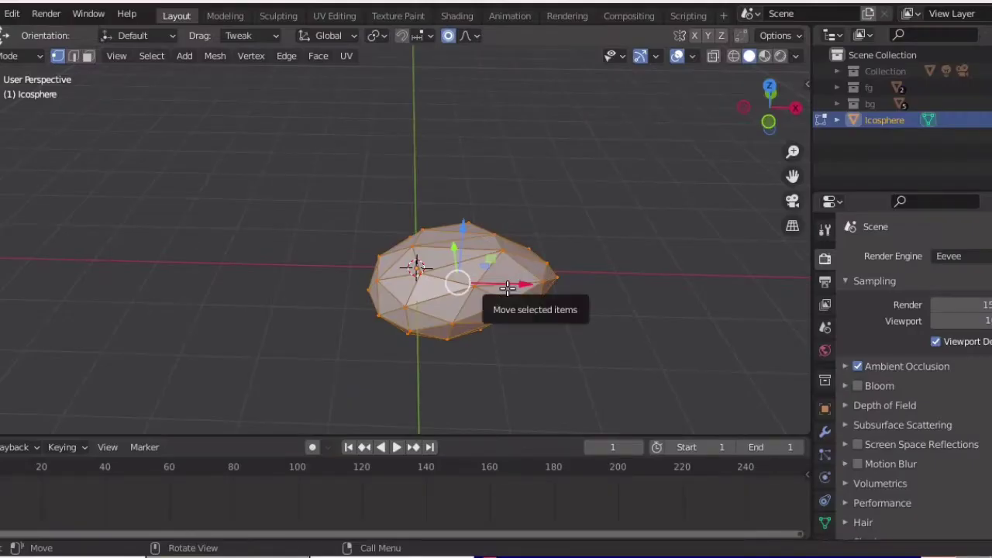
pyautogui.moveTo(508, 288); pyautogui.dragTo(414, 262)
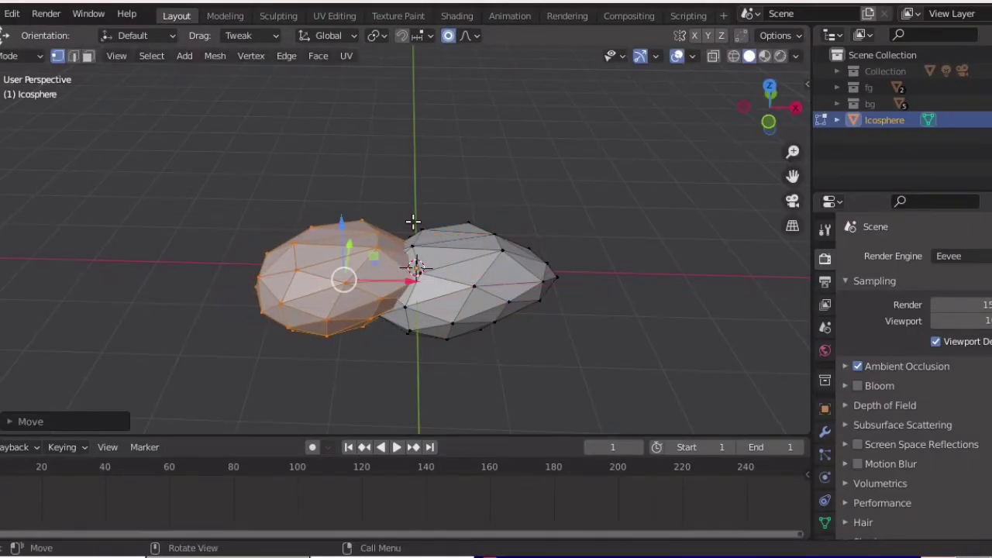
pyautogui.press('g')
pyautogui.press('z')
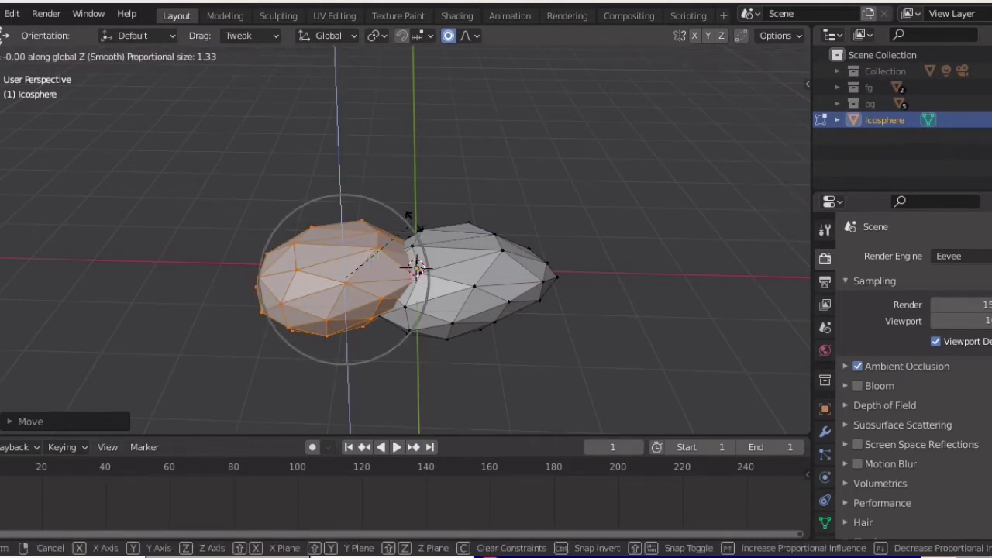
pyautogui.press('r')
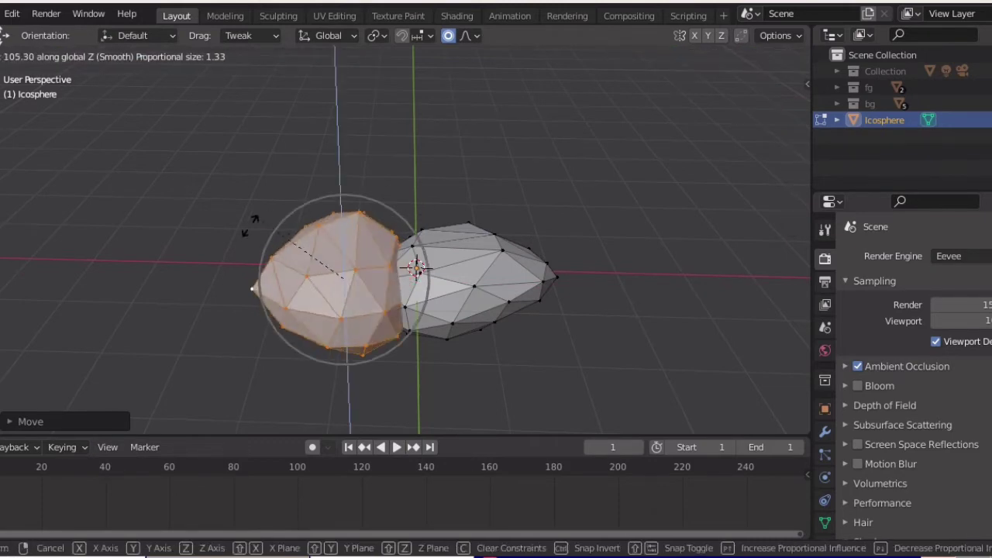
pyautogui.click(217, 245)
# Pull individual vertices on the lump into peaks with smooth proportional falloff
pyautogui.moveTo(510, 254); pyautogui.dragTo(578, 238, button='middle')
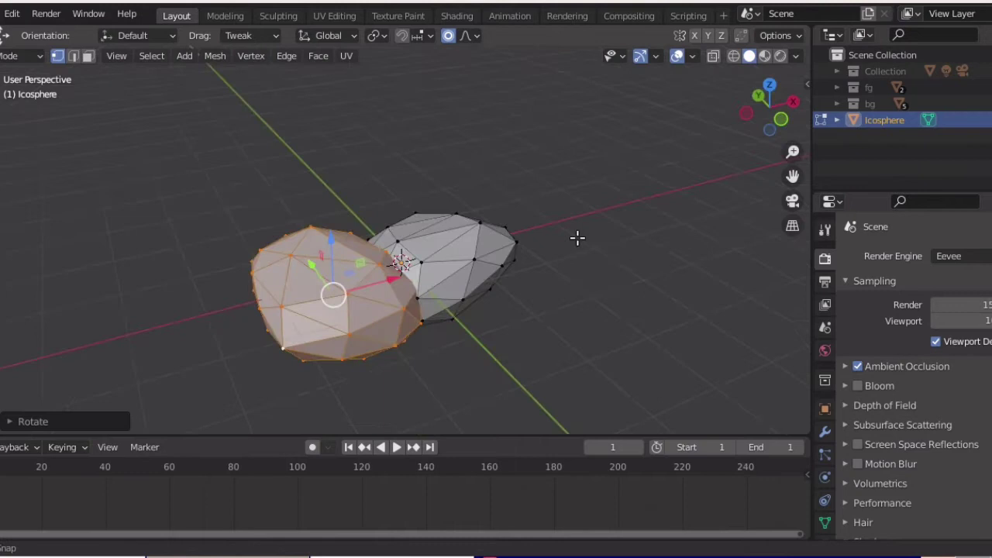
pyautogui.click(365, 270)
pyautogui.moveTo(454, 287); pyautogui.dragTo(455, 256)
pyautogui.moveTo(454, 256); pyautogui.dragTo(355, 297, button='middle')
pyautogui.click(306, 291)
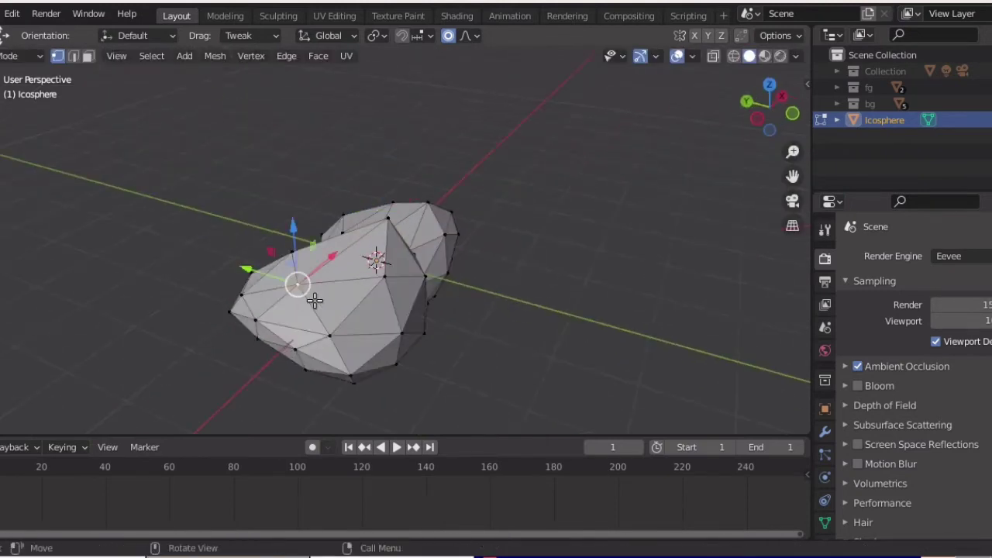
pyautogui.moveTo(317, 298); pyautogui.dragTo(325, 280)
pyautogui.moveTo(326, 279); pyautogui.dragTo(257, 261, button='middle')
pyautogui.moveTo(257, 262); pyautogui.dragTo(333, 326)
pyautogui.moveTo(334, 326); pyautogui.dragTo(425, 312, button='middle')
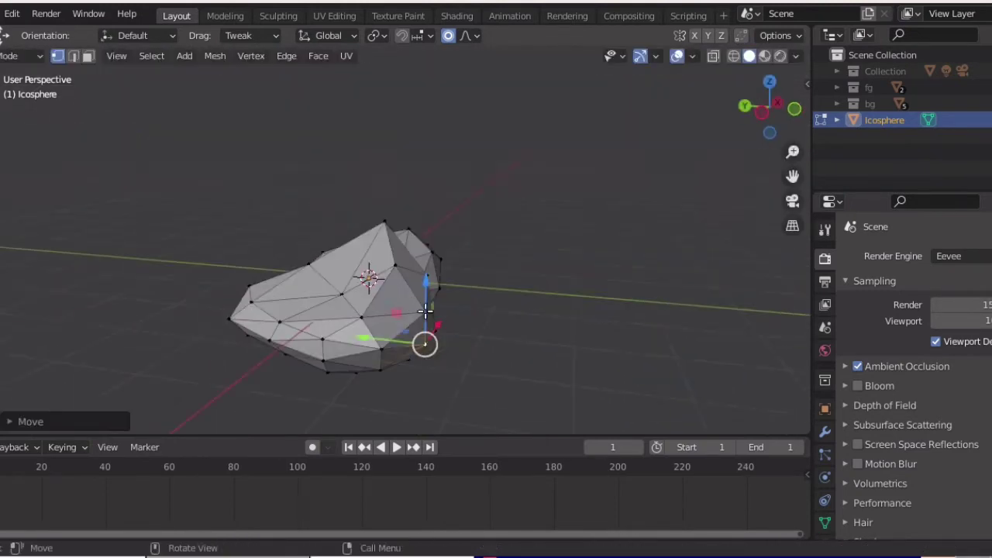
pyautogui.moveTo(409, 239)
pyautogui.mouseDown(button='middle')
pyautogui.moveTo(303, 237)
pyautogui.moveTo(348, 303)
pyautogui.mouseUp(button='middle')
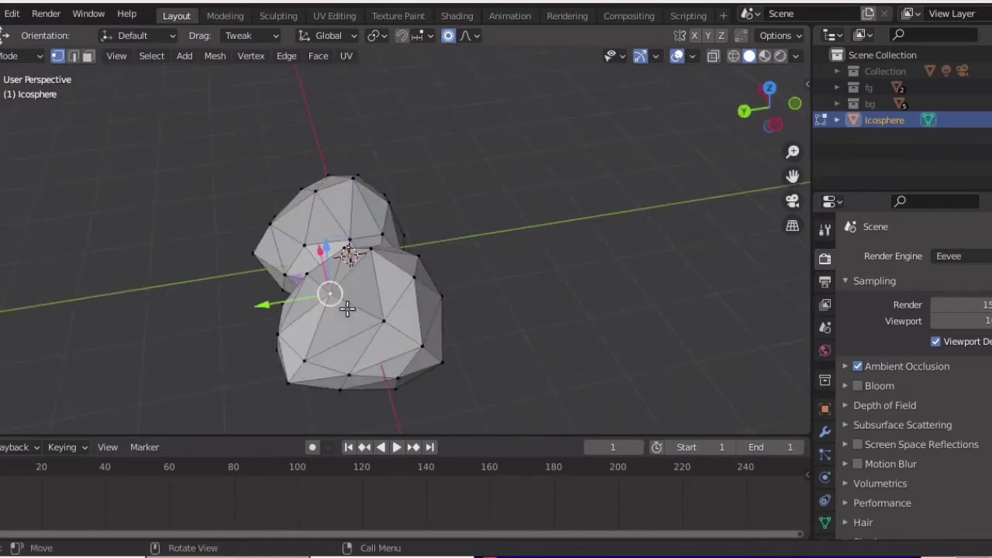
# Move the lower lump, duplicate it to the left, and return to Object Mode
pyautogui.press('l')
pyautogui.press('g')
pyautogui.click(465, 300)
pyautogui.moveTo(465, 300)
pyautogui.mouseDown(button='middle')
pyautogui.moveTo(625, 224)
pyautogui.moveTo(363, 337)
pyautogui.moveTo(311, 294)
pyautogui.mouseUp(button='middle')
pyautogui.hotkey('shift', 'd')
pyautogui.press('Escape')
pyautogui.press('g')
pyautogui.click(233, 267)
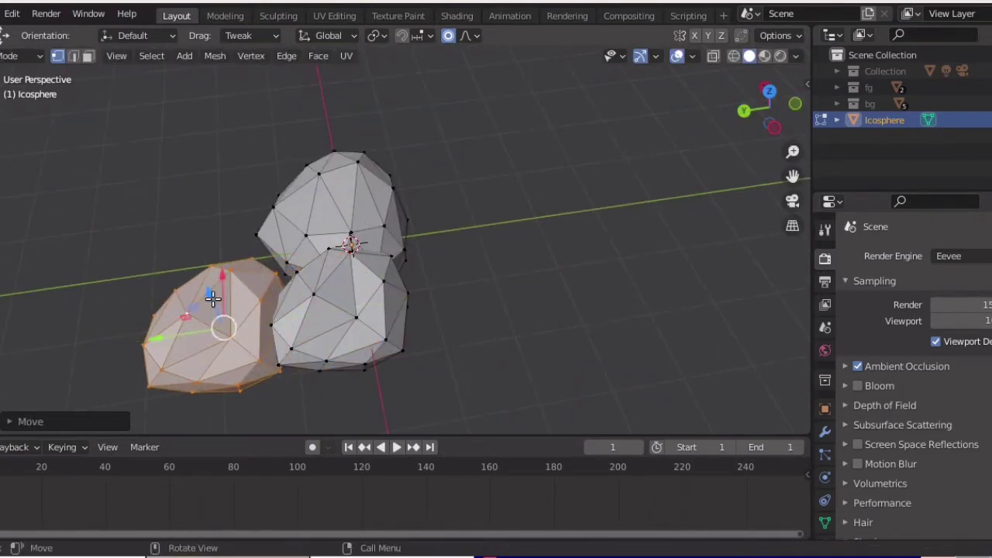
pyautogui.press('g')
pyautogui.click(237, 219)
pyautogui.press('Tab')
pyautogui.moveTo(237, 219)
pyautogui.mouseDown(button='middle')
pyautogui.moveTo(390, 159)
pyautogui.moveTo(844, 464)
pyautogui.mouseUp(button='middle')
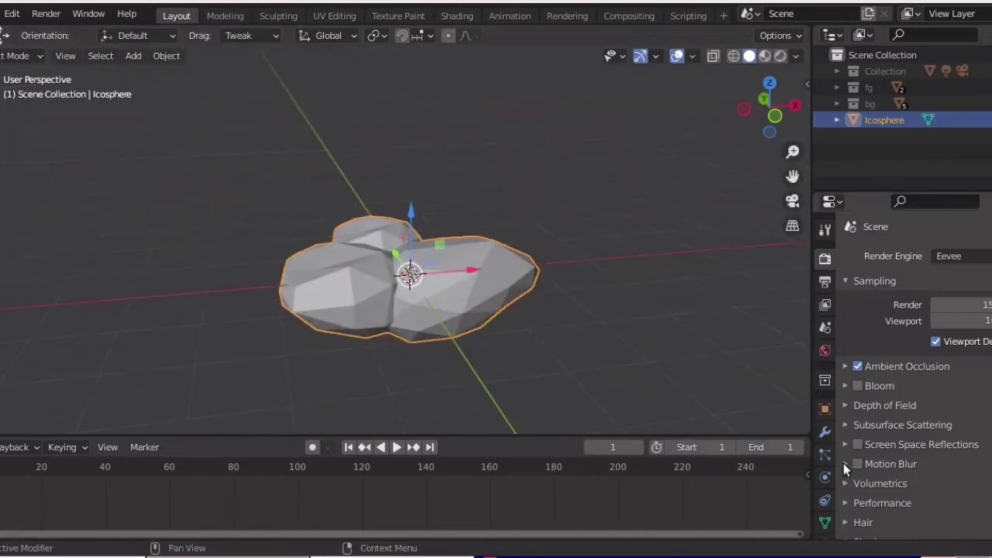
# Assign the existing Material.007 to the rock
pyautogui.click(825, 493)
pyautogui.click(853, 325)
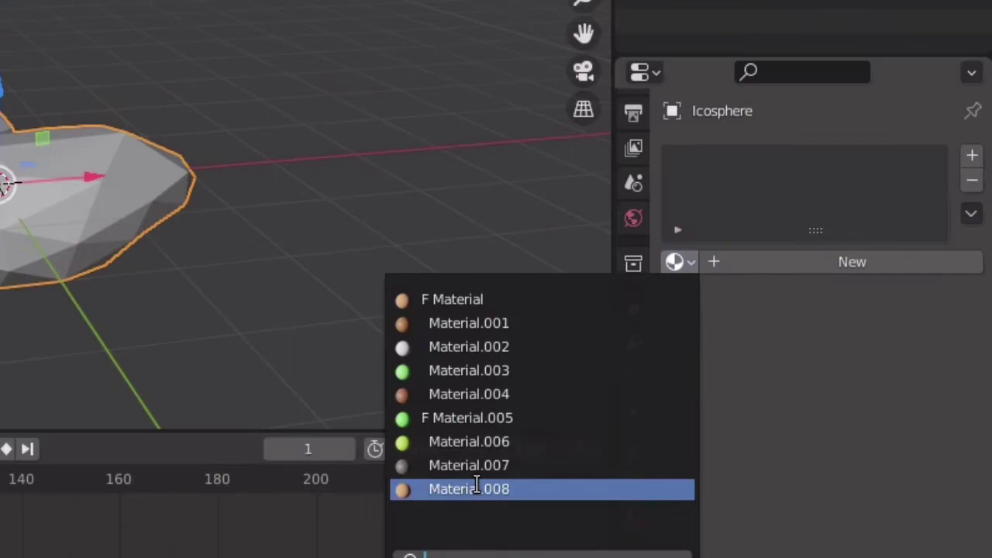
pyautogui.click(473, 465)
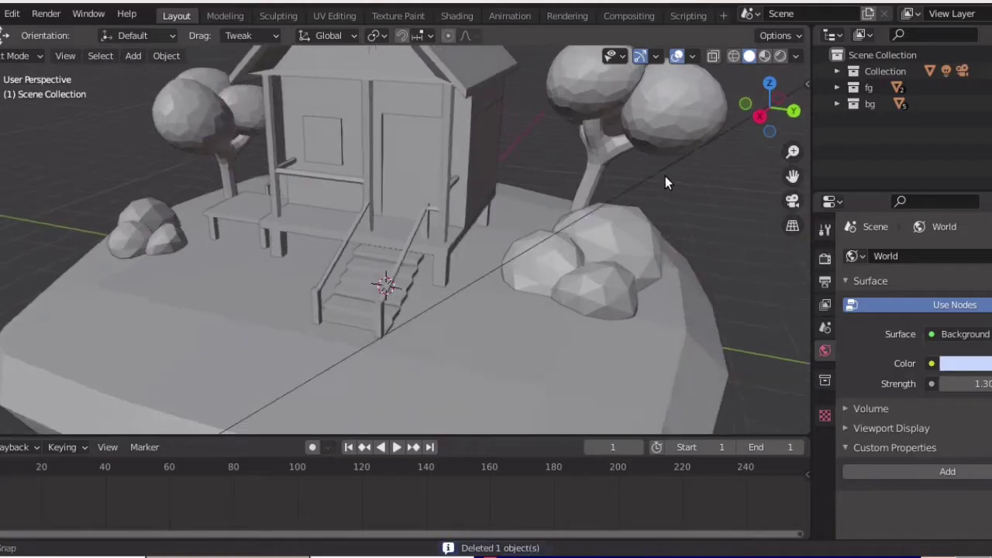
# Select and frame the tree beside the house, inspect its mesh, then delete it
pyautogui.moveTo(665, 176)
pyautogui.mouseDown(button='middle')
pyautogui.moveTo(420, 186)
pyautogui.moveTo(300, 168)
pyautogui.moveTo(95, 189)
pyautogui.moveTo(378, 214)
pyautogui.mouseUp(button='middle')
pyautogui.click(378, 214)
pyautogui.press('KP_Decimal')
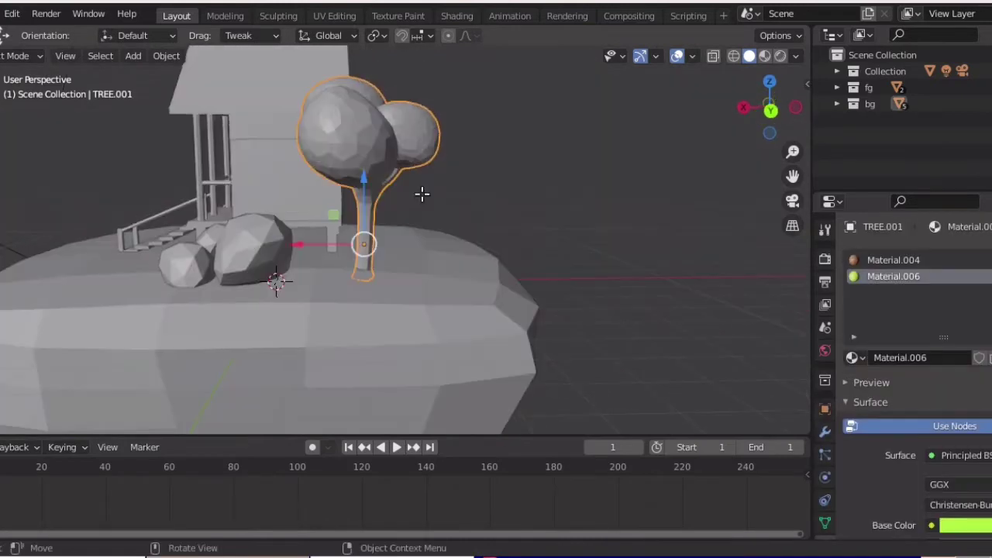
pyautogui.press('Tab')
pyautogui.moveTo(465, 195)
pyautogui.mouseDown(button='middle')
pyautogui.moveTo(580, 207)
pyautogui.moveTo(571, 228)
pyautogui.moveTo(616, 228)
pyautogui.moveTo(591, 208)
pyautogui.moveTo(501, 195)
pyautogui.moveTo(279, 223)
pyautogui.mouseUp(button='middle')
pyautogui.press('Tab')
pyautogui.press('Delete')
# Add a plane at the origin and enter Edit Mode
pyautogui.hotkey('shift', 'a')
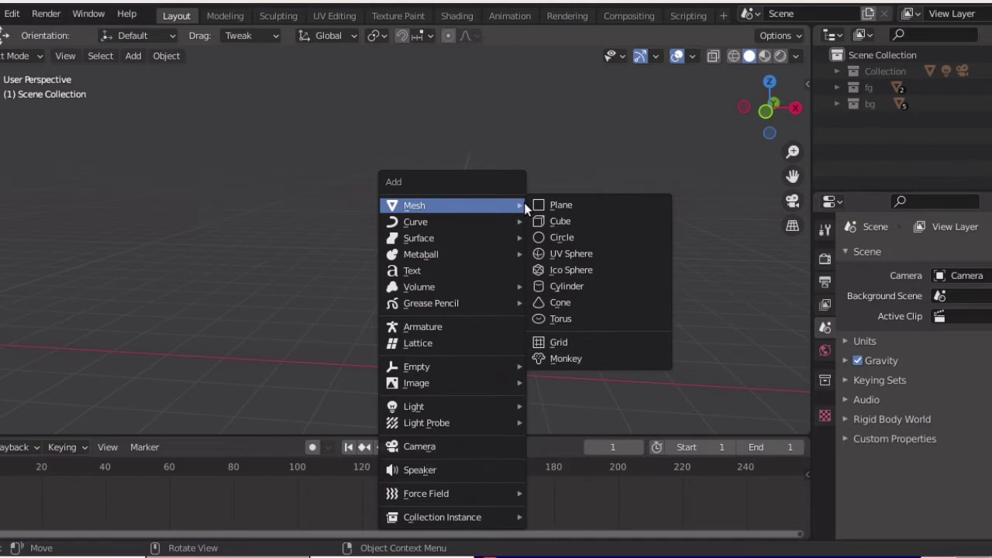
pyautogui.click(575, 205)
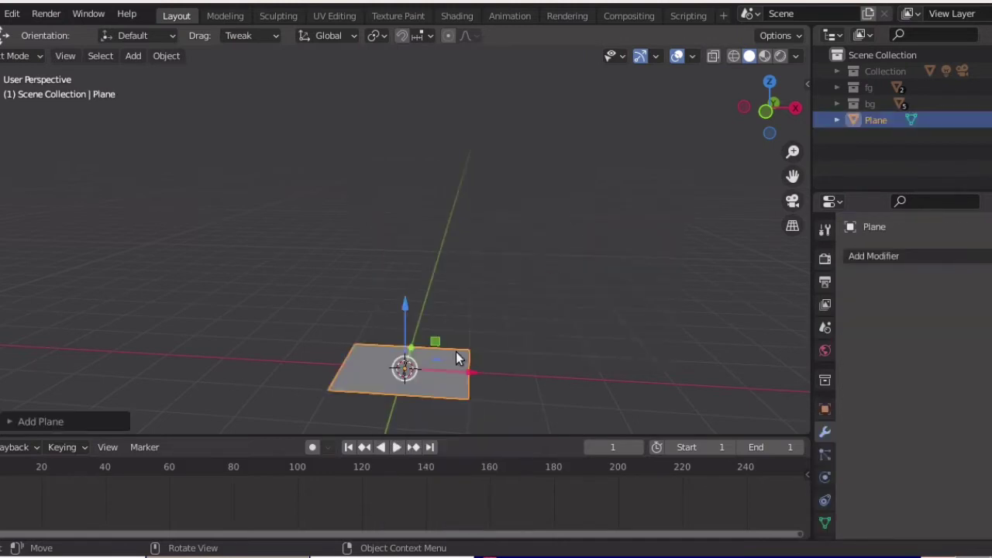
pyautogui.press('Tab')
# Select one corner vertex and delete the rest of the plane, leaving that vertex
pyautogui.click(479, 357)
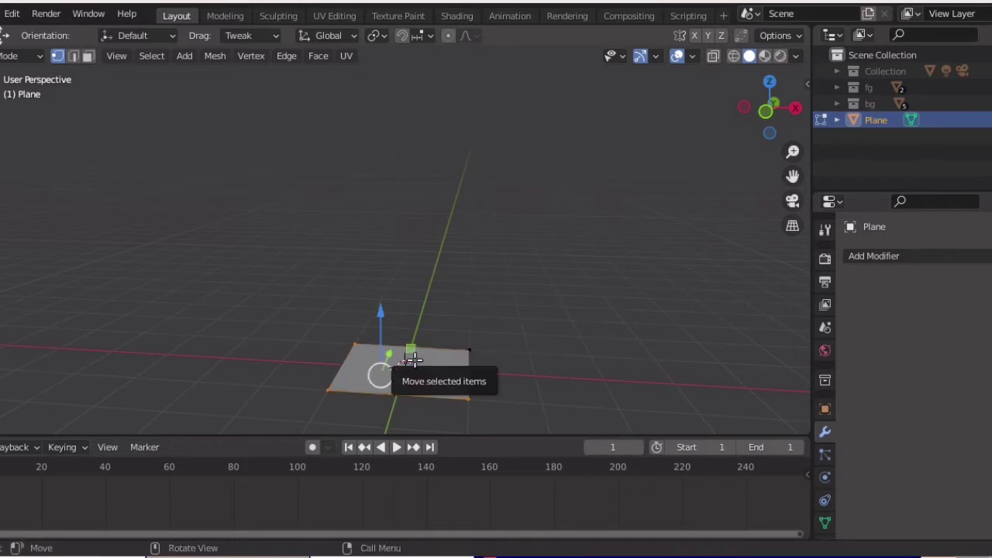
pyautogui.press('x')
pyautogui.click(413, 359)
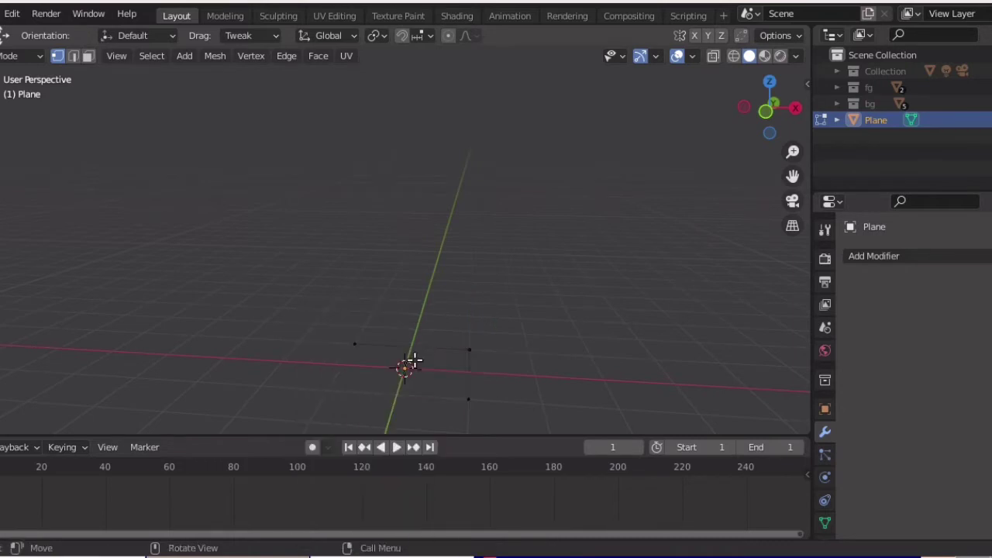
pyautogui.hotkey('ctrl', 'z')
pyautogui.press('x')
pyautogui.click(484, 327)
pyautogui.hotkey('shift', 's')
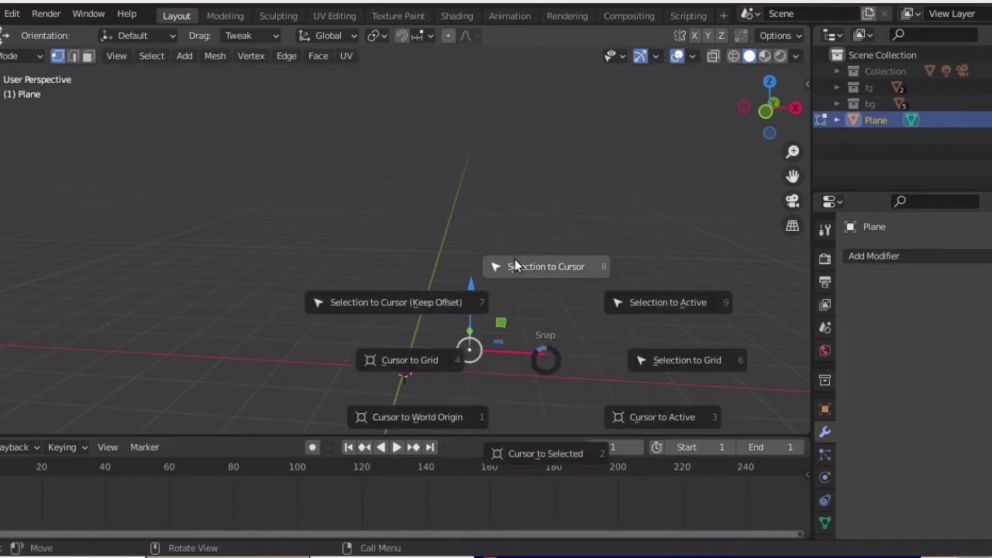
# Snap the vertex to the cursor, switch to front view, and extrude the trunk and a left branch
pyautogui.click(516, 266)
pyautogui.press('KP_1')
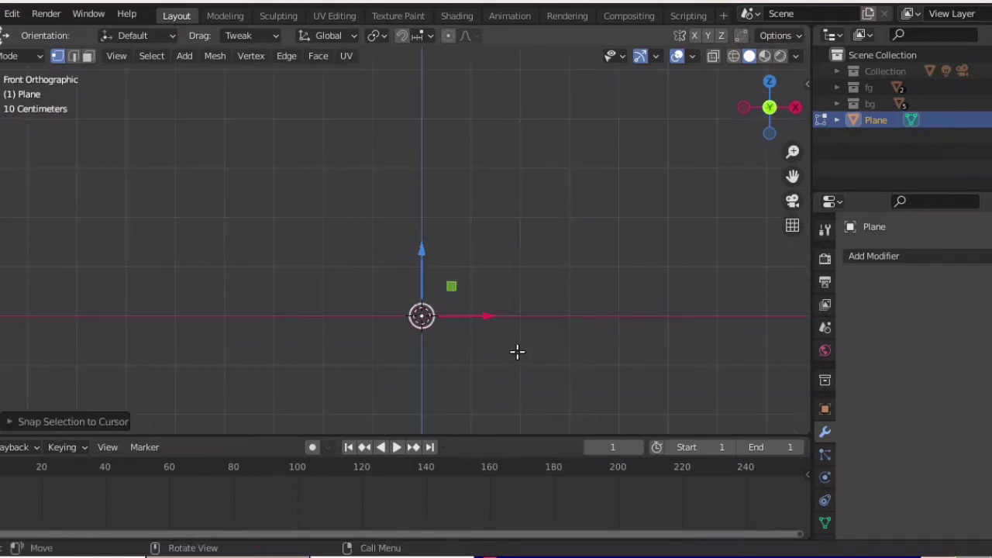
pyautogui.press('g')
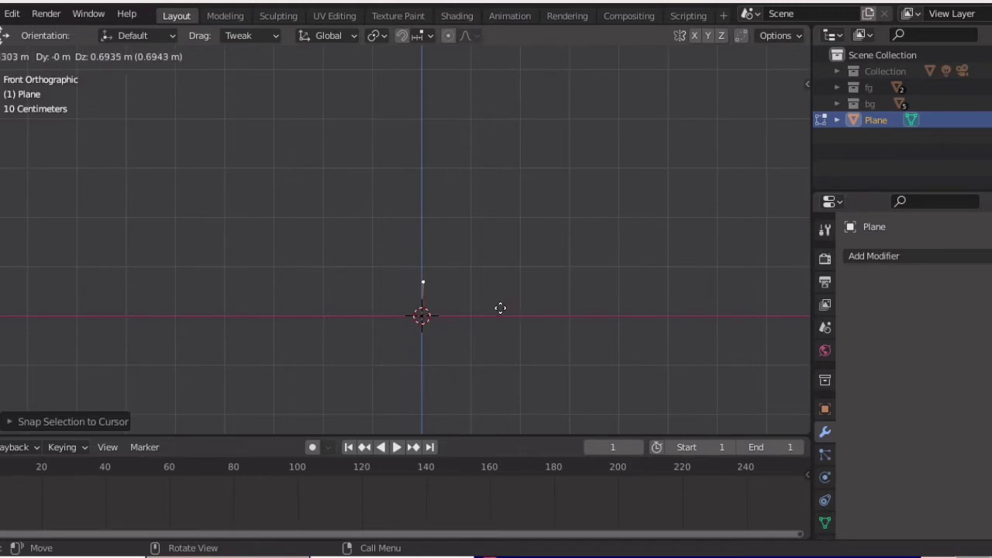
pyautogui.click(500, 308)
pyautogui.press('e')
pyautogui.click(497, 260)
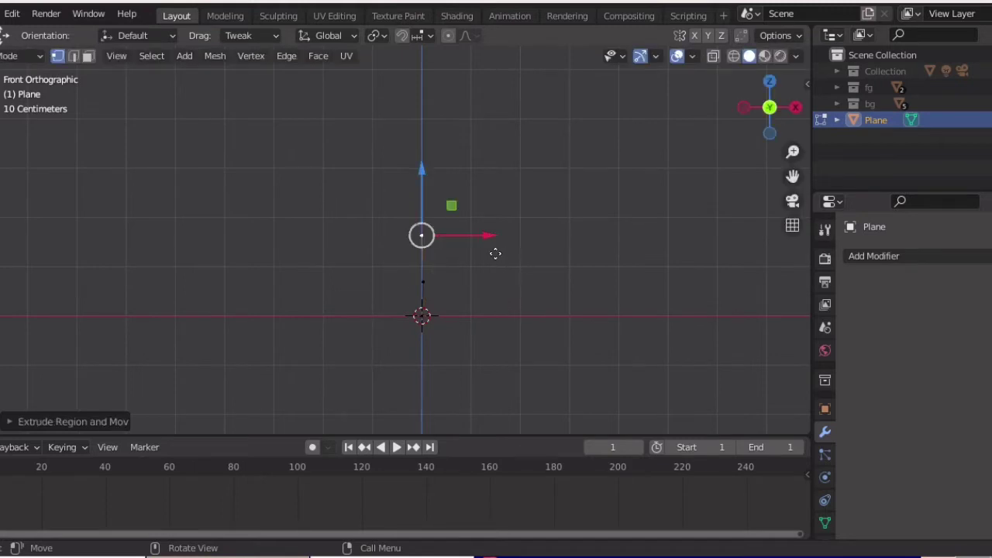
pyautogui.press('e')
pyautogui.click(479, 202)
pyautogui.press('e')
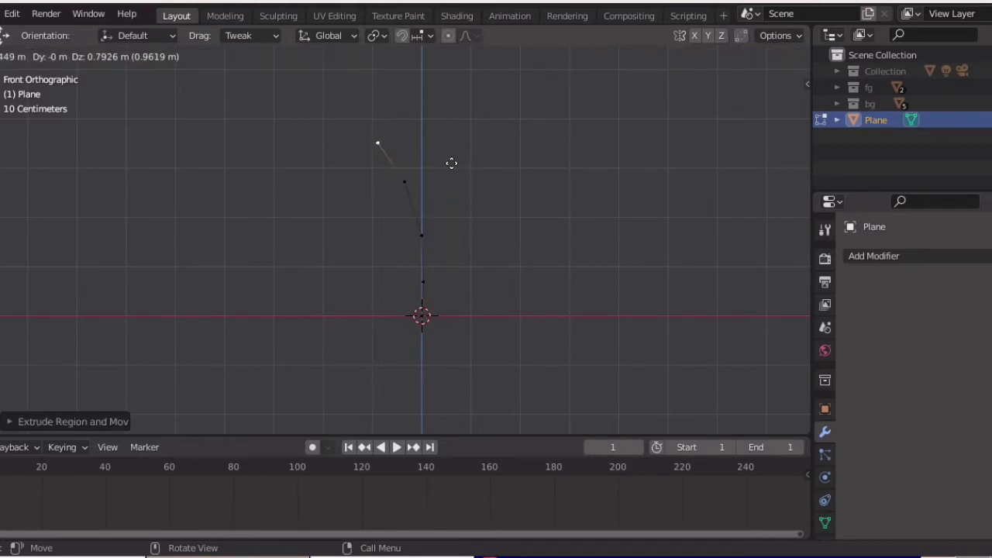
pyautogui.click(452, 163)
# Extrude a second trunk line upward from mid-trunk, ending in a short top branch
pyautogui.click(421, 233)
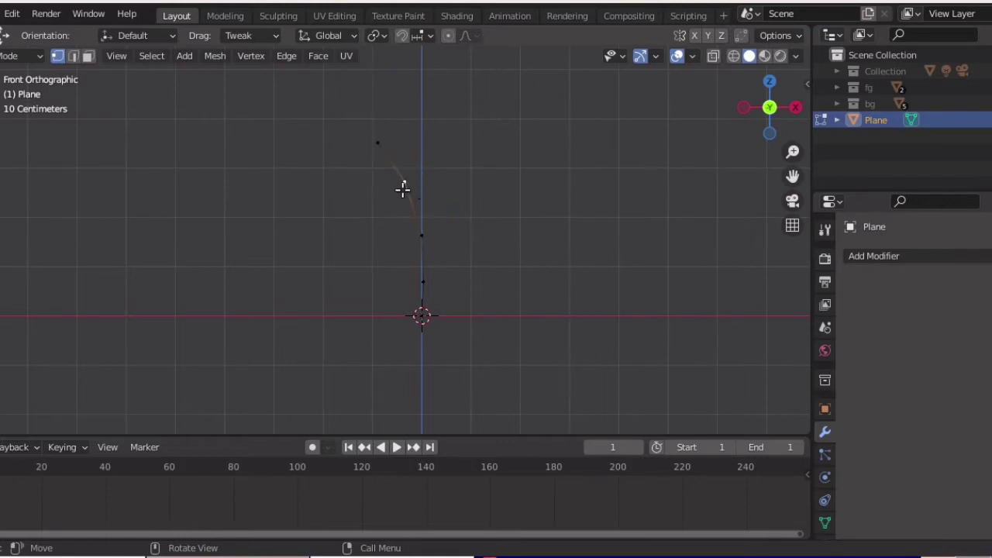
pyautogui.press('e')
pyautogui.click(442, 165)
pyautogui.press('e')
pyautogui.click(458, 127)
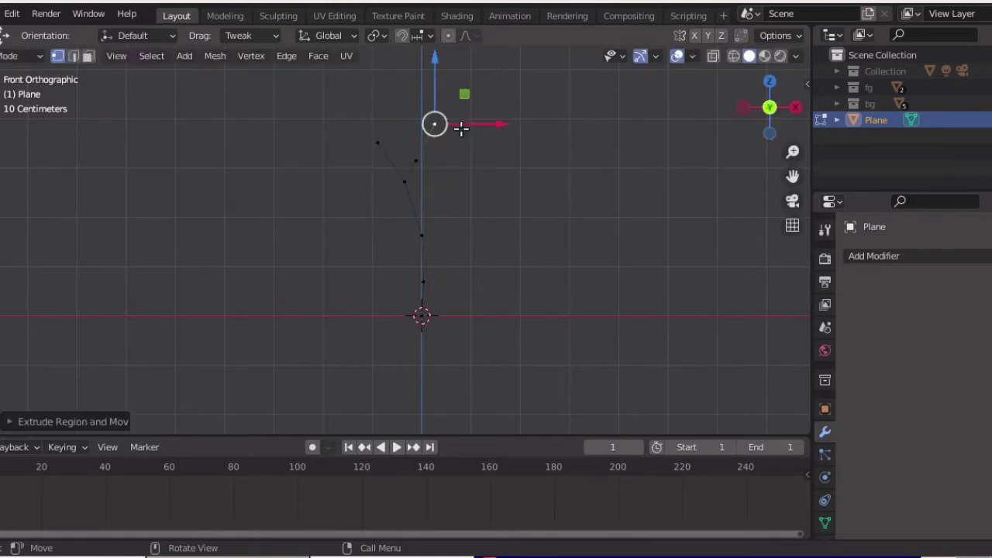
pyautogui.press('e')
pyautogui.click(445, 120)
pyautogui.press('e')
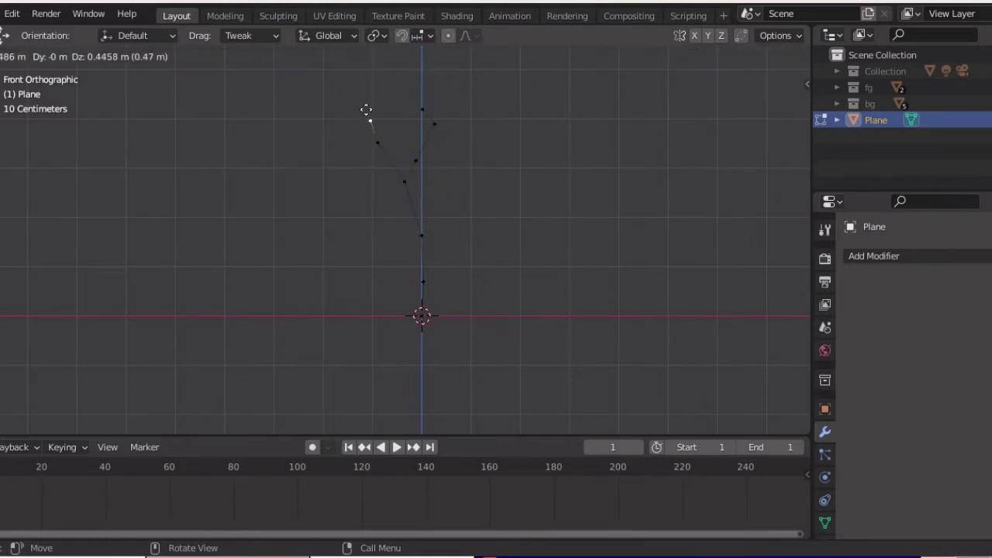
pyautogui.click(371, 116)
# Extrude a three-segment branch out to the right from a lower trunk vertex
pyautogui.click(423, 233)
pyautogui.press('e')
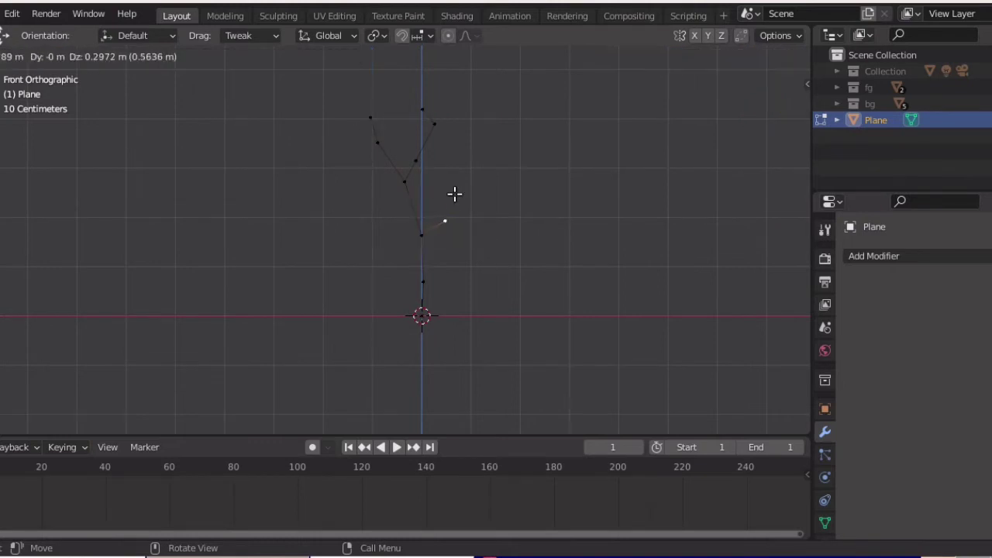
pyautogui.click(454, 192)
pyautogui.press('e')
pyautogui.click(474, 148)
pyautogui.press('e')
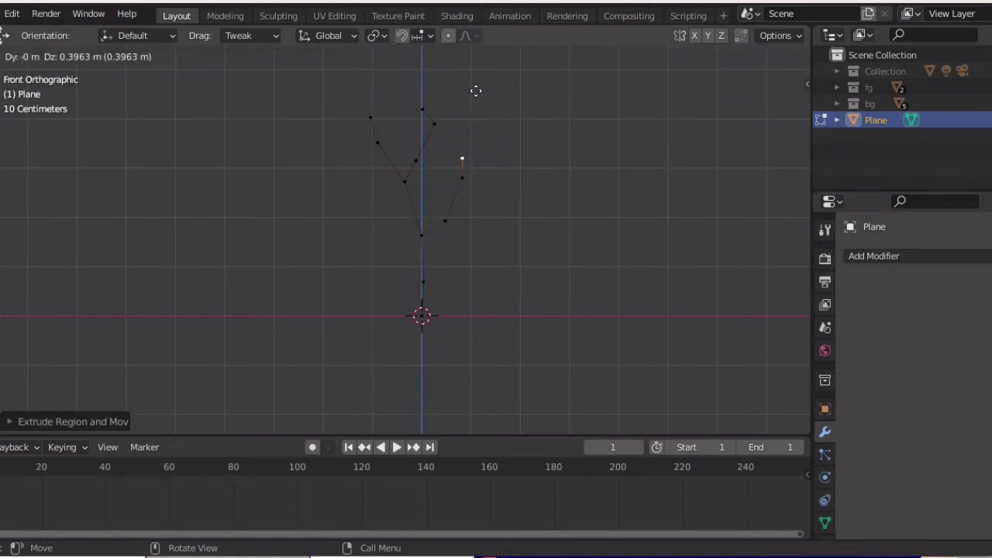
pyautogui.click(476, 76)
pyautogui.moveTo(475, 76)
pyautogui.mouseDown(button='middle')
pyautogui.moveTo(457, 162)
pyautogui.moveTo(328, 182)
pyautogui.moveTo(369, 238)
pyautogui.moveTo(397, 249)
pyautogui.mouseUp(button='middle')
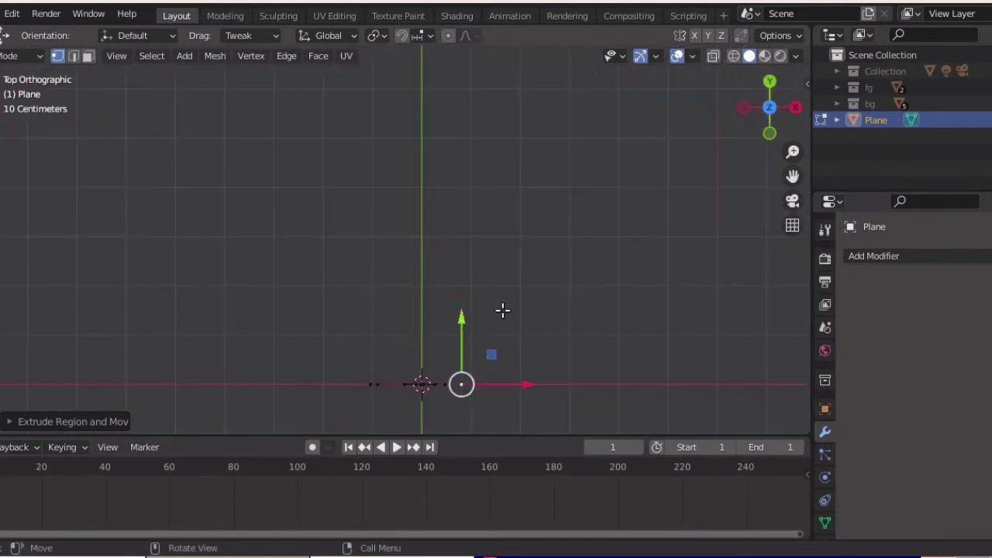
# Bend two branches in opposite directions with proportional editing, then orbit to check the spread
pyautogui.press('g')
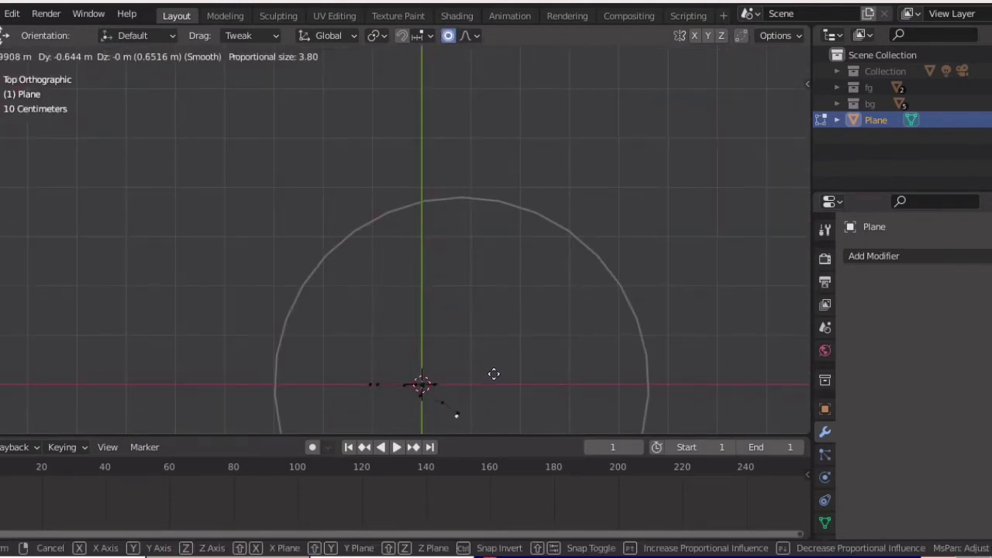
pyautogui.click(477, 386)
pyautogui.press('g')
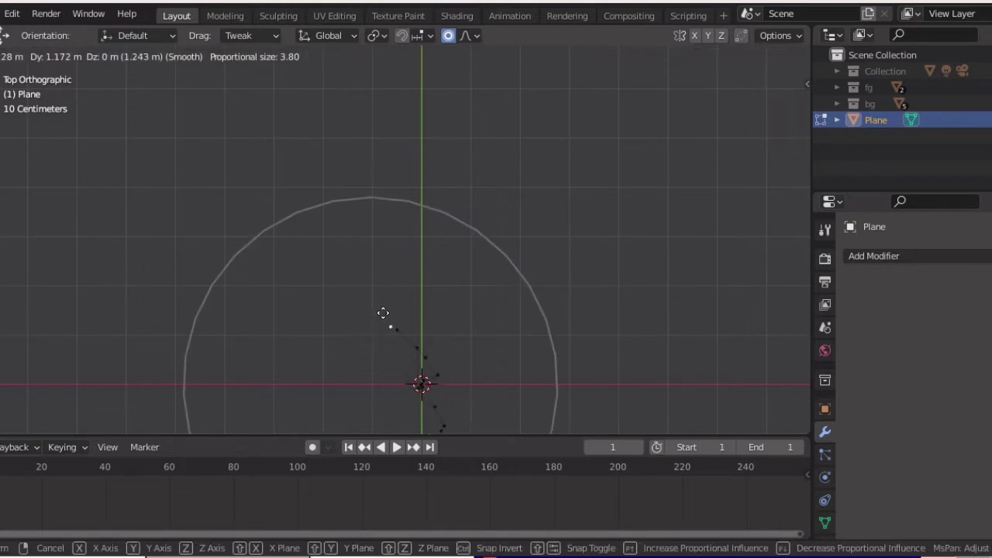
pyautogui.click(383, 312)
pyautogui.moveTo(390, 322)
pyautogui.mouseDown(button='middle')
pyautogui.moveTo(439, 212)
pyautogui.moveTo(528, 263)
pyautogui.moveTo(519, 200)
pyautogui.moveTo(414, 164)
pyautogui.mouseUp(button='middle')
# In Object Mode, add Skin and Subdivision Surface modifiers to the branch skeleton
pyautogui.press('Tab')
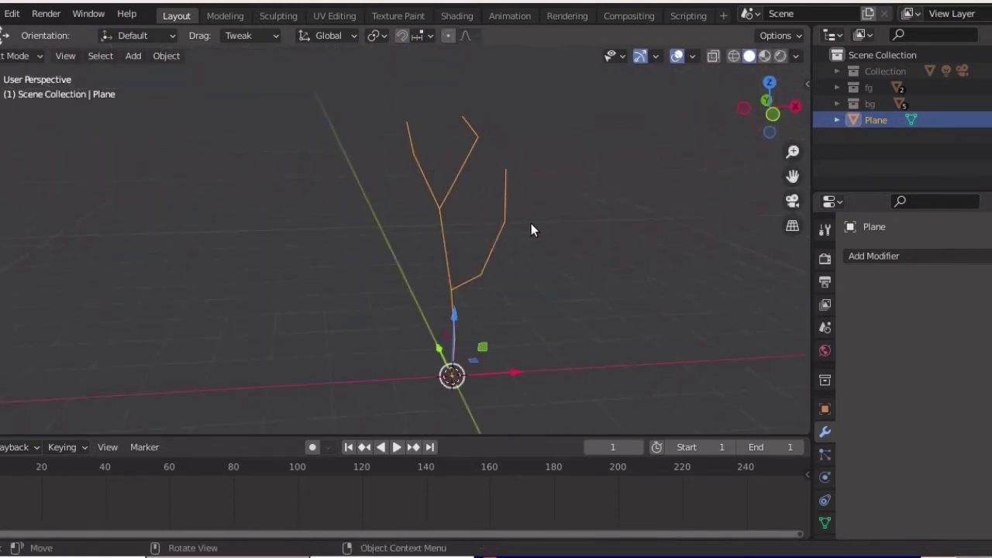
pyautogui.moveTo(532, 228); pyautogui.dragTo(601, 217, button='middle')
pyautogui.click(899, 253)
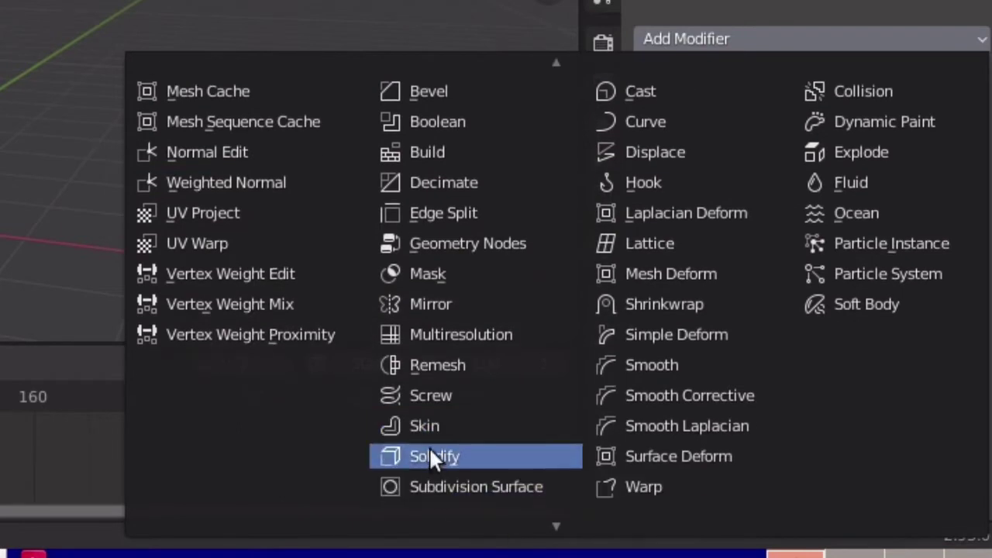
pyautogui.click(443, 423)
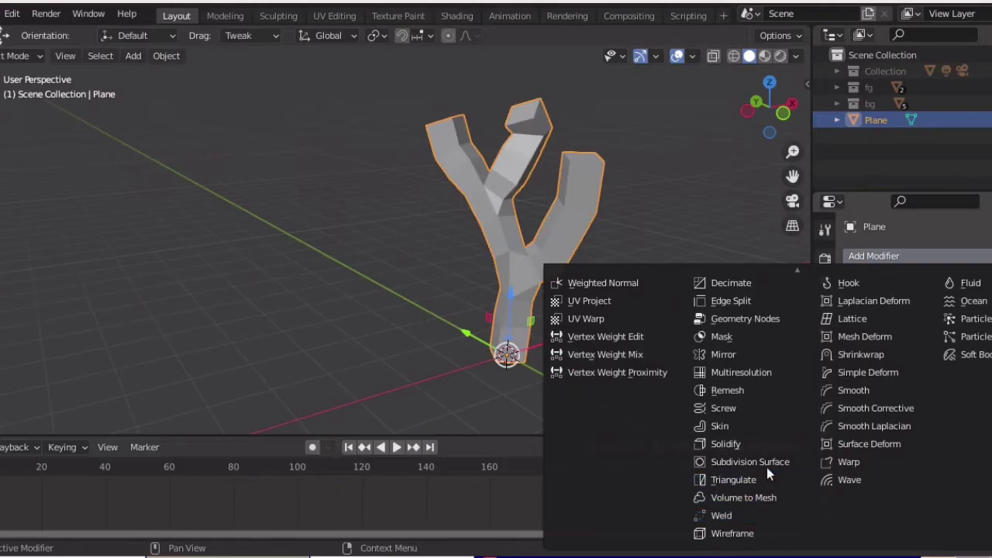
pyautogui.click(741, 500)
pyautogui.moveTo(539, 344)
pyautogui.mouseDown(button='middle')
pyautogui.moveTo(304, 331)
pyautogui.moveTo(581, 354)
pyautogui.moveTo(557, 311)
pyautogui.mouseUp(button='middle')
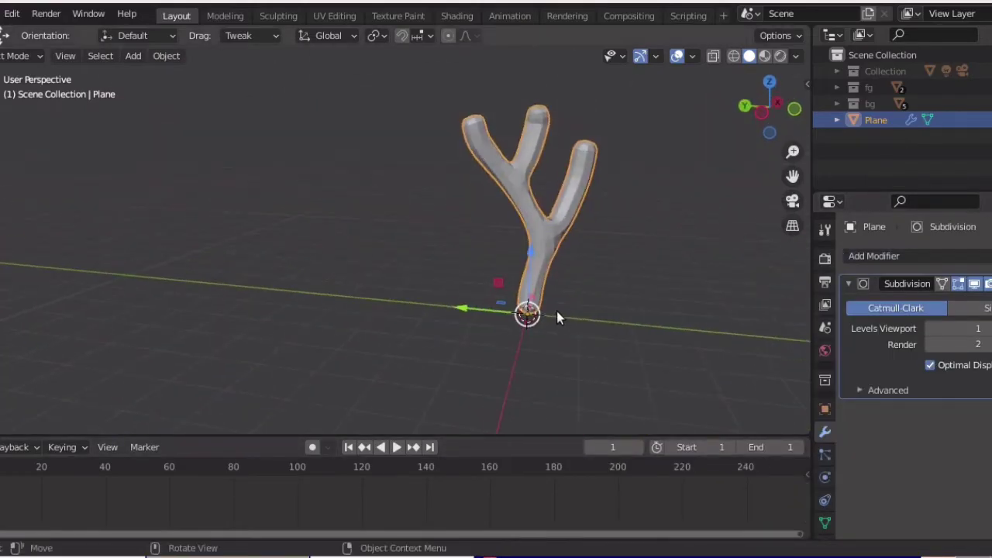
pyautogui.hotkey('shift', 'a')
# Snap the 3D cursor to the selected branch tip and add an ico sphere there
pyautogui.press('Tab')
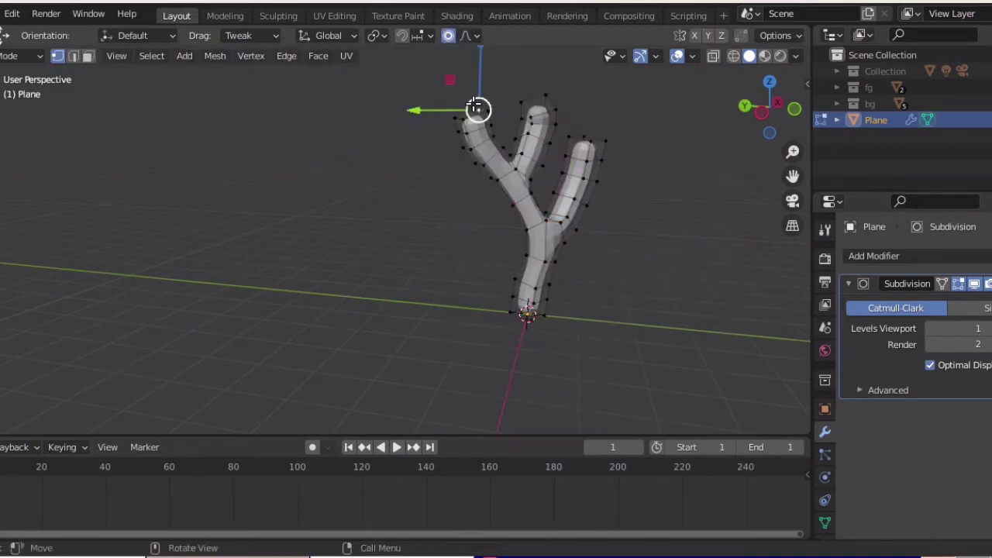
pyautogui.hotkey('shift', 's')
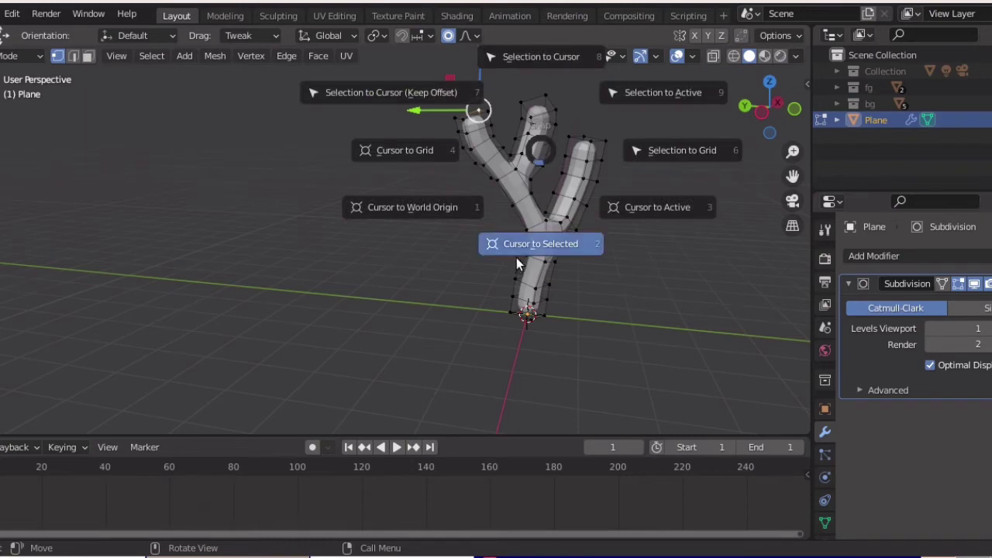
pyautogui.click(518, 264)
pyautogui.hotkey('shift', 'a')
pyautogui.moveTo(560, 162)
pyautogui.keyDown('shift'); pyautogui.mouseDown(button='middle')
pyautogui.moveTo(517, 226)
pyautogui.moveTo(466, 251)
pyautogui.mouseUp(button='middle'); pyautogui.keyUp('shift')
pyautogui.hotkey('shift', 'a')
pyautogui.click(400, 318)
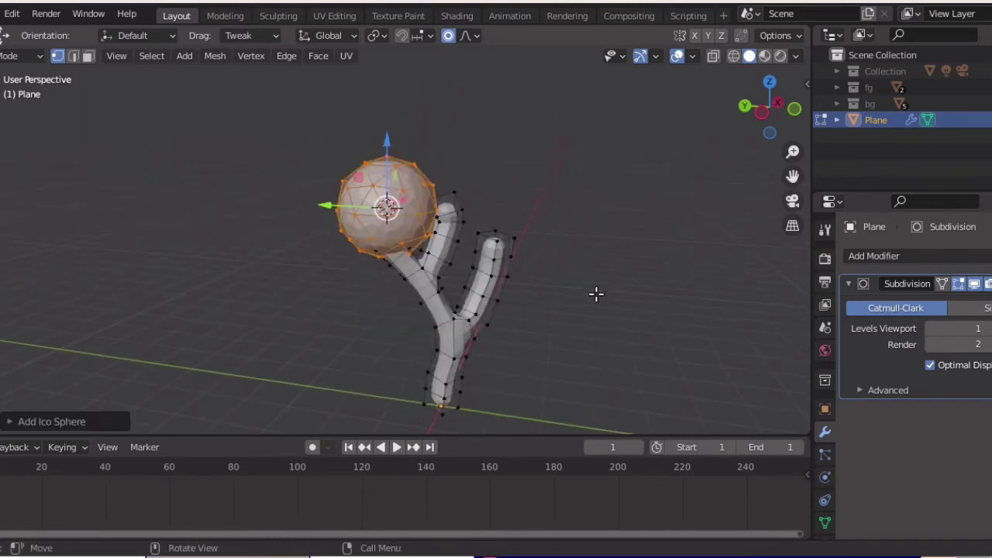
# Resize the ico sphere, then stretch and narrow it along X into a flattened blob
pyautogui.press('s')
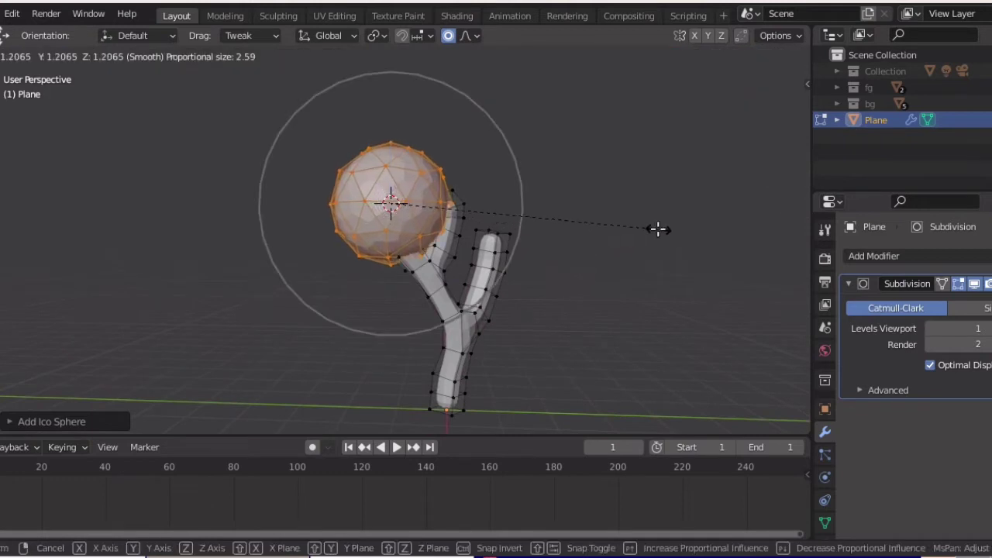
pyautogui.click(612, 222)
pyautogui.press('s')
pyautogui.press('x')
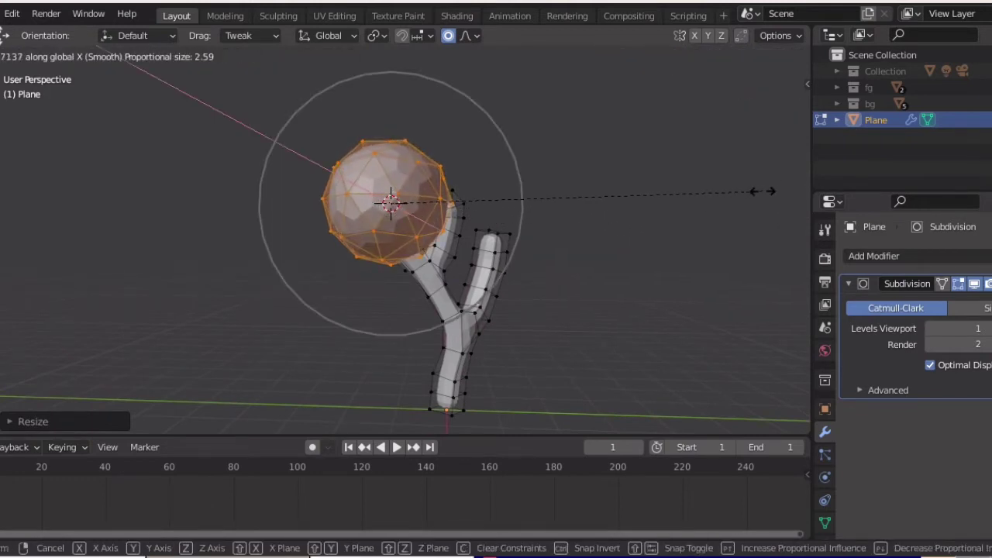
pyautogui.click(745, 195)
pyautogui.moveTo(727, 200); pyautogui.dragTo(575, 229, button='middle')
pyautogui.press('s')
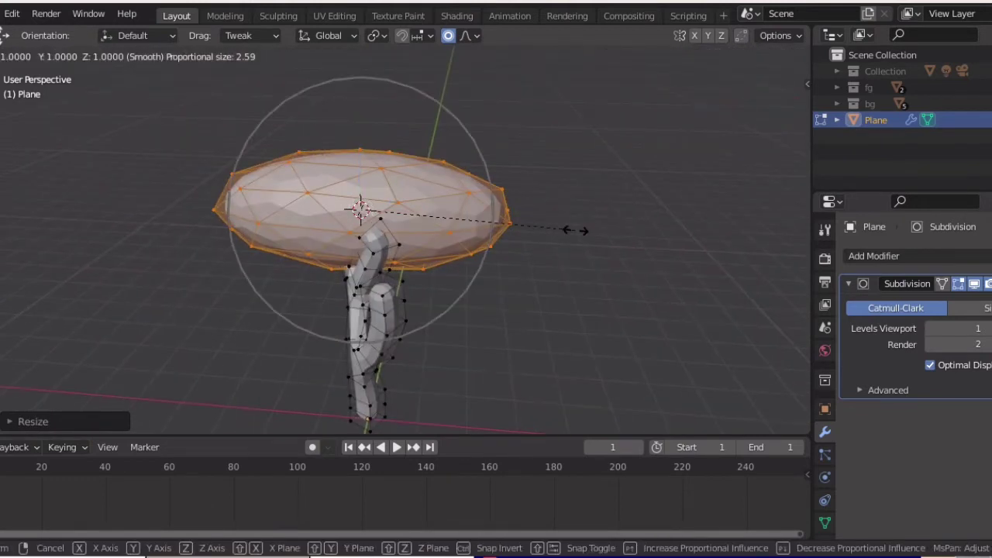
pyautogui.press('x')
pyautogui.click(446, 223)
# Stretch the blob along Y and rescale it into an egg-shaped canopy lobe
pyautogui.moveTo(458, 217); pyautogui.dragTo(329, 221, button='middle')
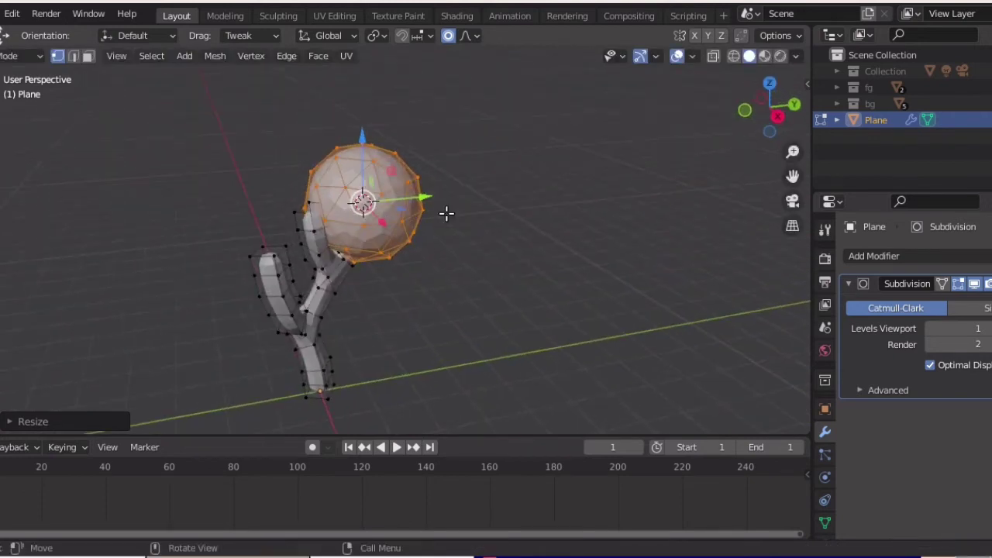
pyautogui.press('s')
pyautogui.press('y')
pyautogui.click(504, 211)
pyautogui.moveTo(505, 212); pyautogui.dragTo(547, 219, button='middle')
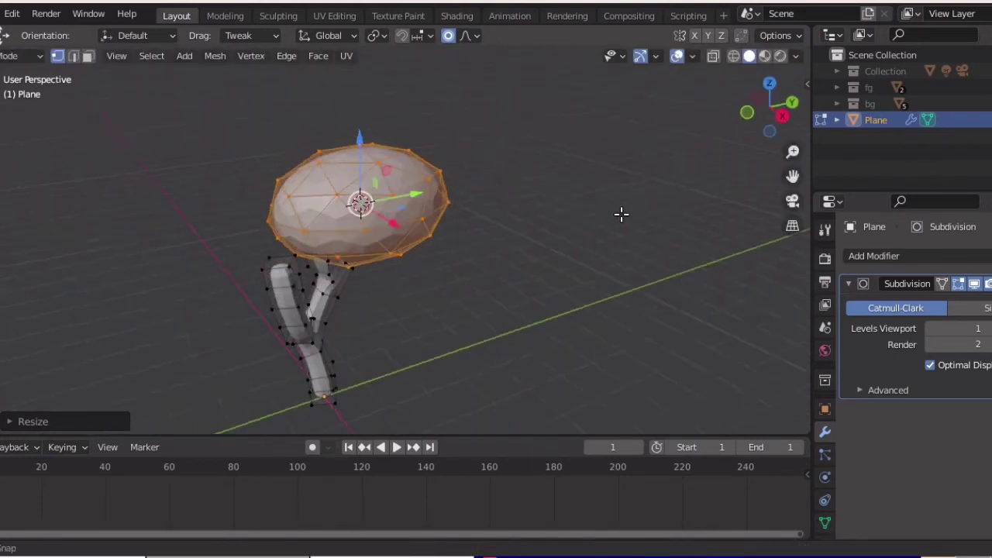
pyautogui.press('s')
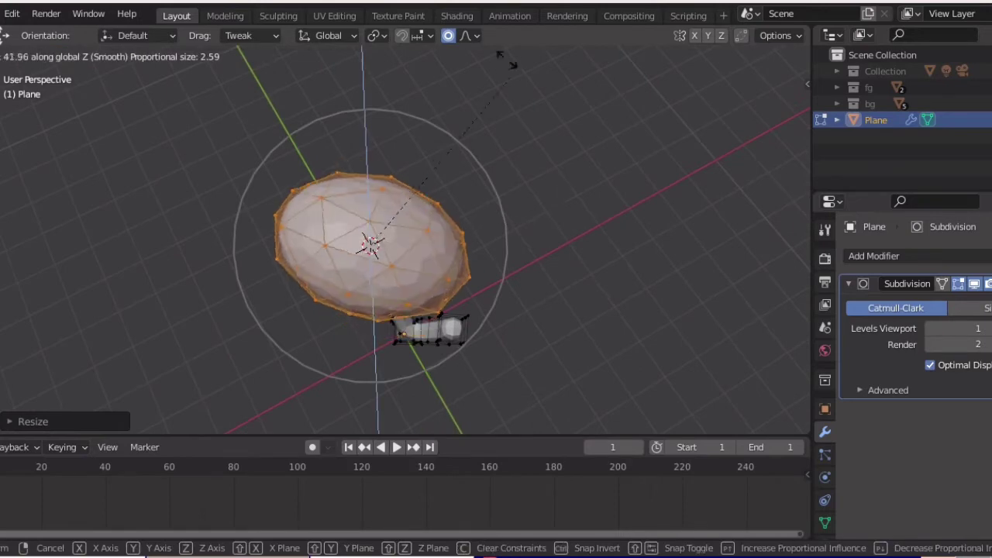
pyautogui.click(459, 55)
pyautogui.moveTo(459, 55)
pyautogui.mouseDown(button='middle')
pyautogui.moveTo(583, 77)
pyautogui.moveTo(517, 425)
pyautogui.mouseUp(button='middle')
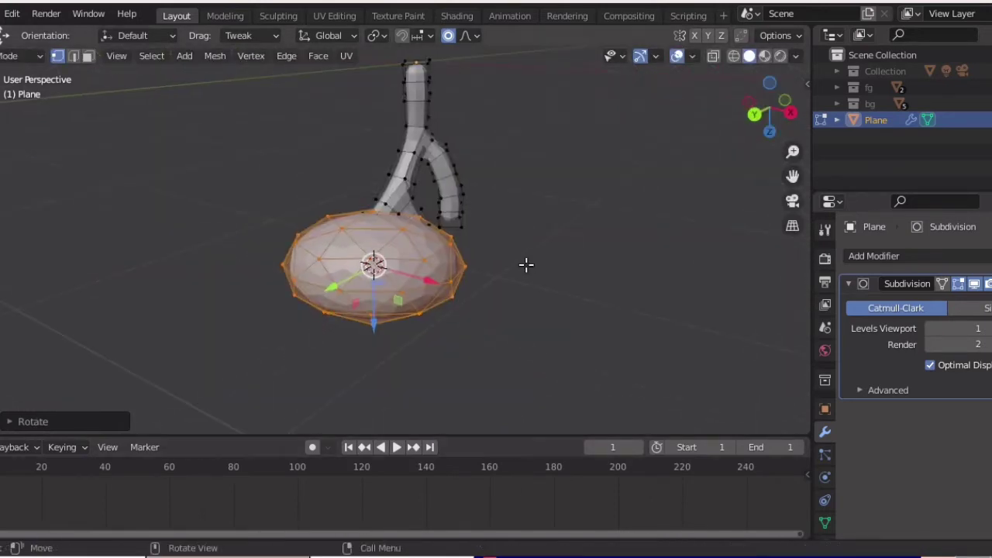
pyautogui.moveTo(525, 266); pyautogui.dragTo(447, 404, button='middle')
pyautogui.press('KP_1')
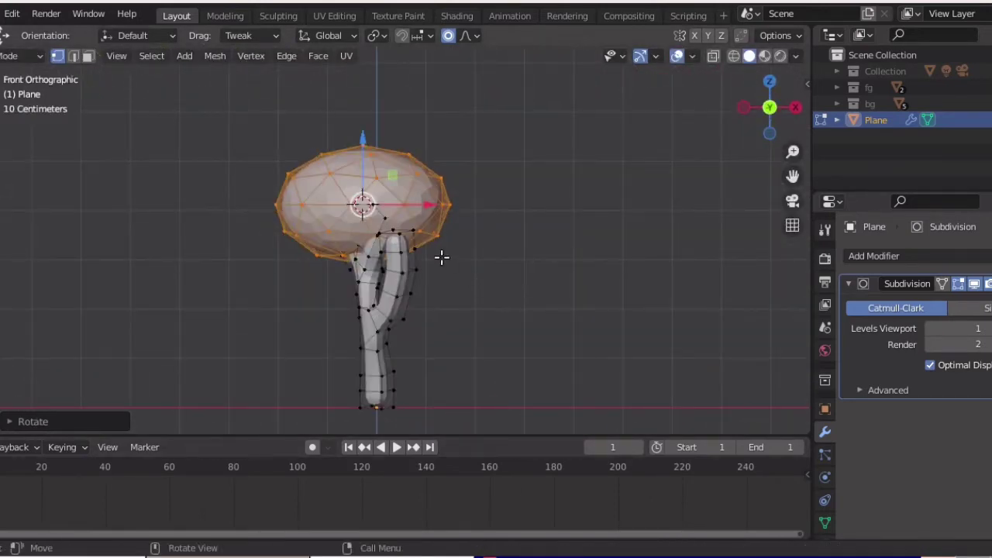
# Duplicate the canopy blob in place and move the copy aside as a second lobe
pyautogui.hotkey('shift', 'd')
pyautogui.rightClick(442, 258)
pyautogui.moveTo(443, 256)
pyautogui.mouseDown(button='middle')
pyautogui.moveTo(680, 237)
pyautogui.moveTo(674, 255)
pyautogui.mouseUp(button='middle')
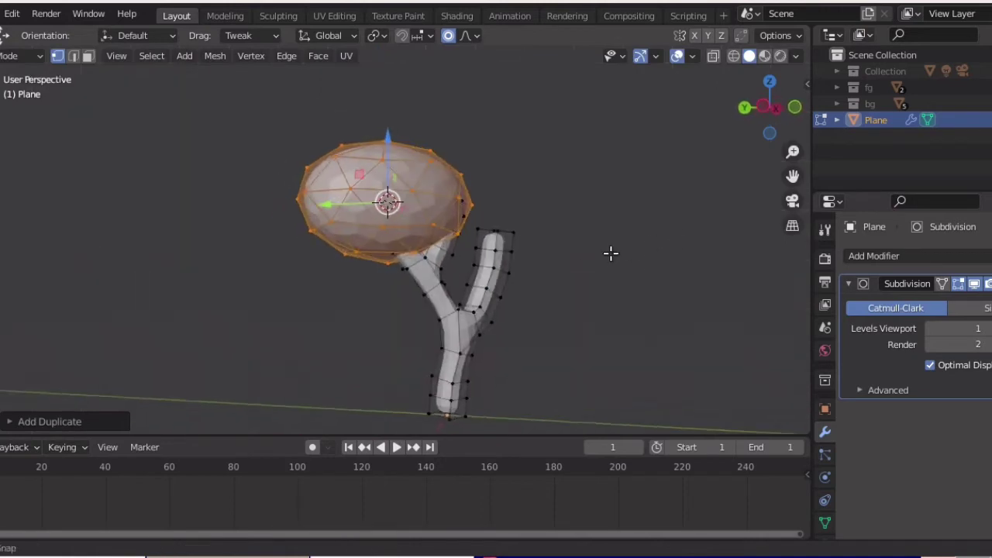
pyautogui.press('g')
pyautogui.moveTo(481, 224)
pyautogui.mouseDown(button='middle')
pyautogui.moveTo(321, 310)
pyautogui.moveTo(365, 332)
pyautogui.mouseUp(button='middle')
# Pull two canopy vertices with soft falloff to make lumpy bulges, then return to Object Mode
pyautogui.click(304, 341)
pyautogui.press('g')
pyautogui.click(271, 398)
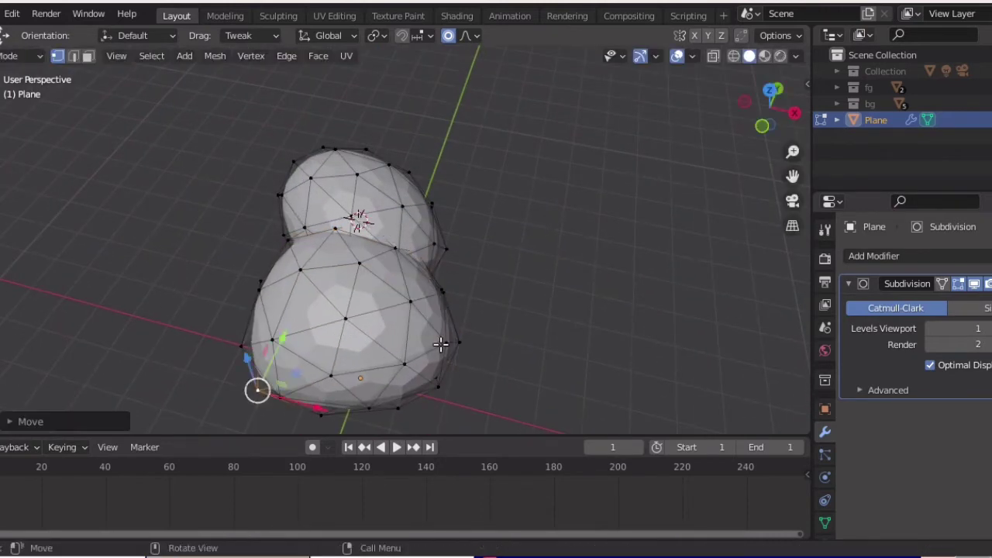
pyautogui.click(442, 292)
pyautogui.press('g')
pyautogui.click(491, 253)
pyautogui.moveTo(576, 257); pyautogui.dragTo(579, 197, button='middle')
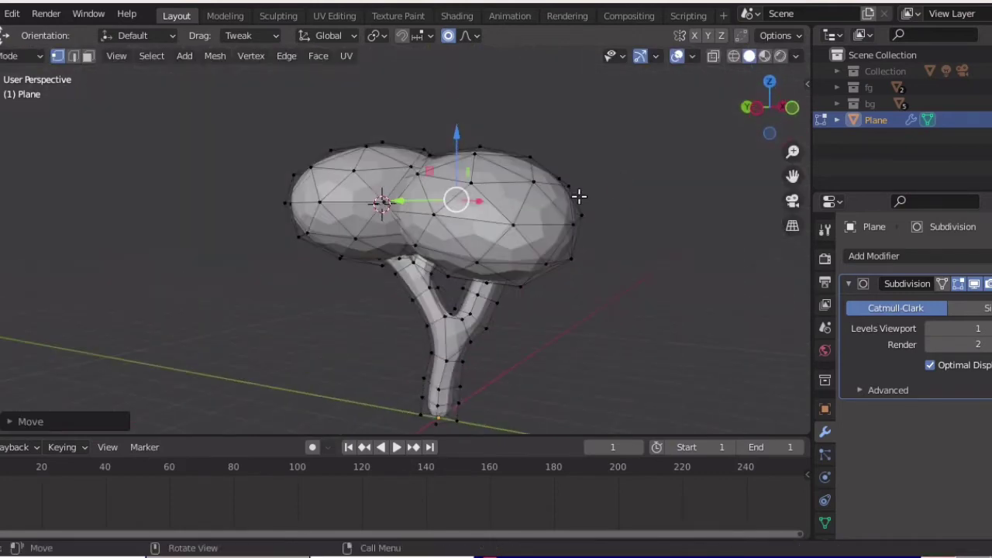
pyautogui.press('Tab')
pyautogui.moveTo(598, 229)
pyautogui.mouseDown(button='middle')
pyautogui.moveTo(300, 279)
pyautogui.moveTo(305, 259)
pyautogui.moveTo(535, 283)
pyautogui.moveTo(628, 204)
pyautogui.moveTo(557, 353)
pyautogui.mouseUp(button='middle')
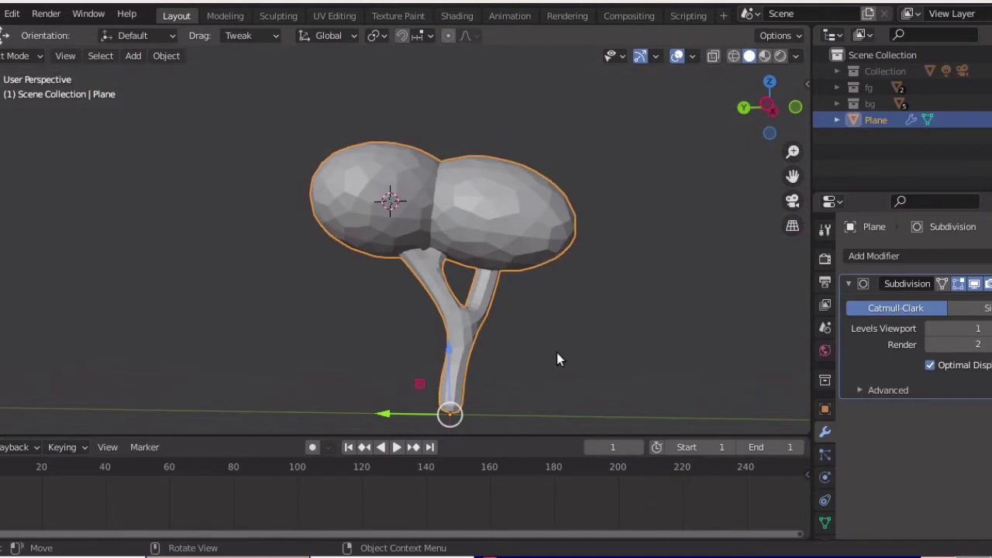
# Apply brown Material.001 to the tree and preview it in material shading
pyautogui.scroll(-4, 496, 361)
pyautogui.moveTo(497, 361)
pyautogui.mouseDown(button='middle')
pyautogui.moveTo(788, 297)
pyautogui.moveTo(793, 504)
pyautogui.mouseUp(button='middle')
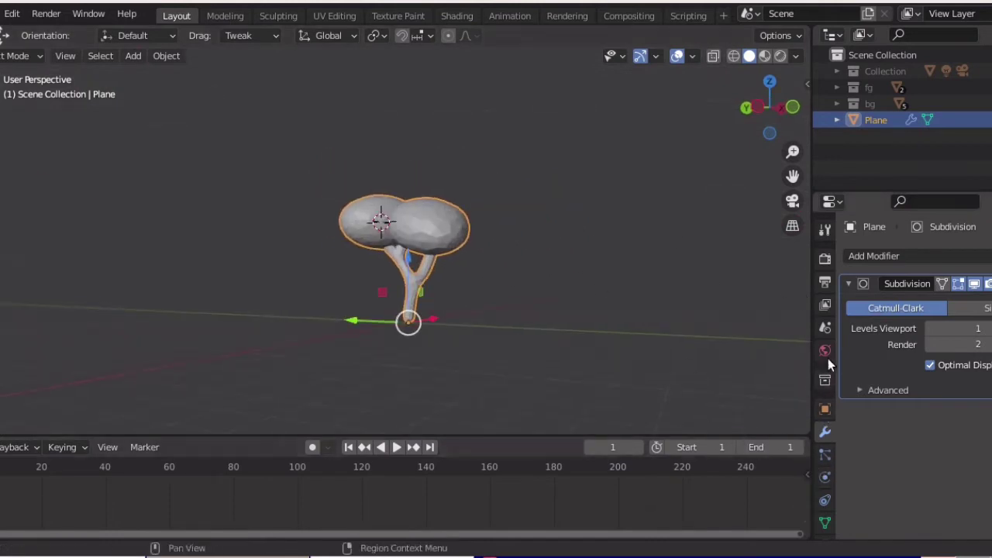
pyautogui.scroll(-1, 825, 465)
pyautogui.click(828, 495)
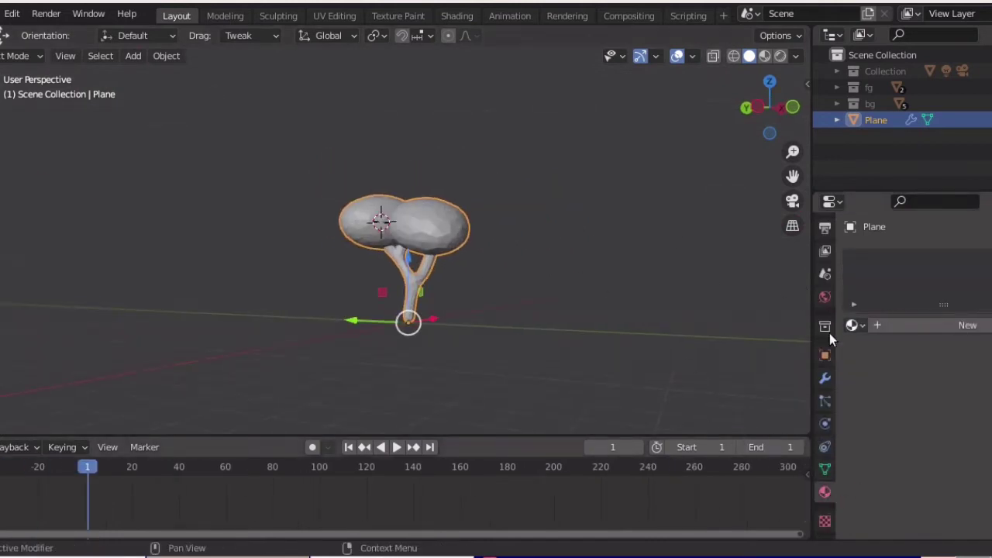
pyautogui.click(855, 325)
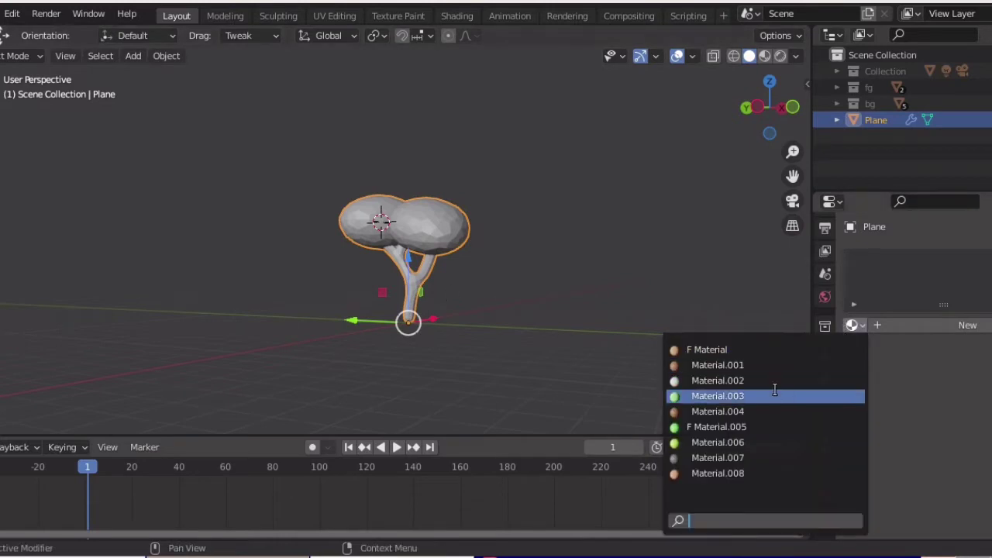
pyautogui.click(726, 362)
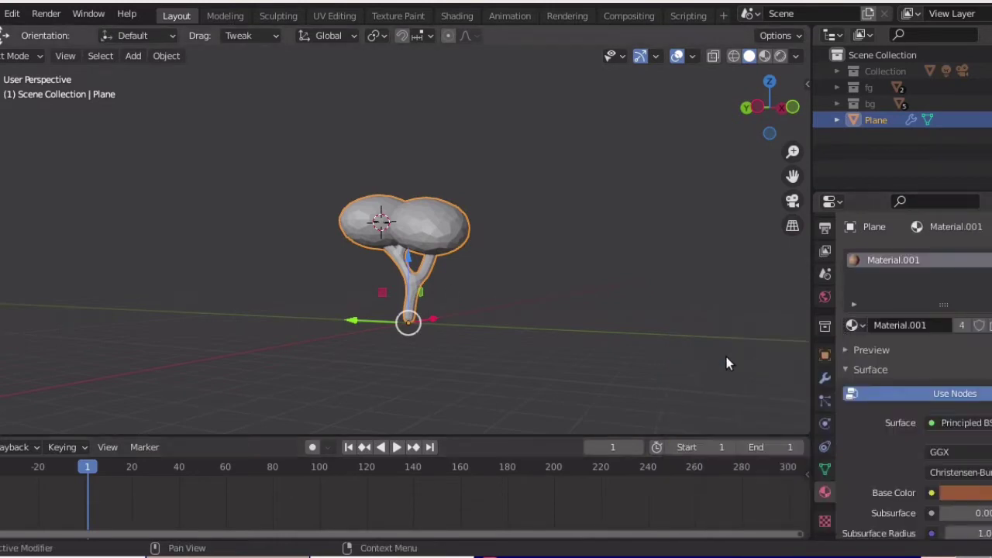
pyautogui.click(764, 56)
pyautogui.moveTo(521, 225)
pyautogui.mouseDown(button='middle')
pyautogui.moveTo(477, 234)
pyautogui.moveTo(486, 240)
pyautogui.mouseUp(button='middle')
# Select the connected canopy blobs and add a second material slot using green Material.005
pyautogui.press('Tab')
pyautogui.click(505, 200)
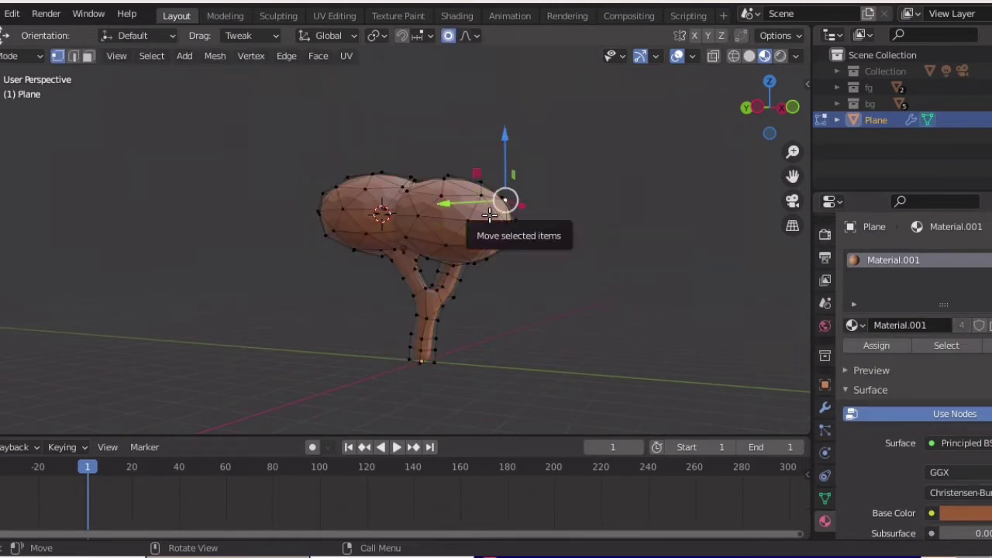
pyautogui.press('l')
pyautogui.press('l')
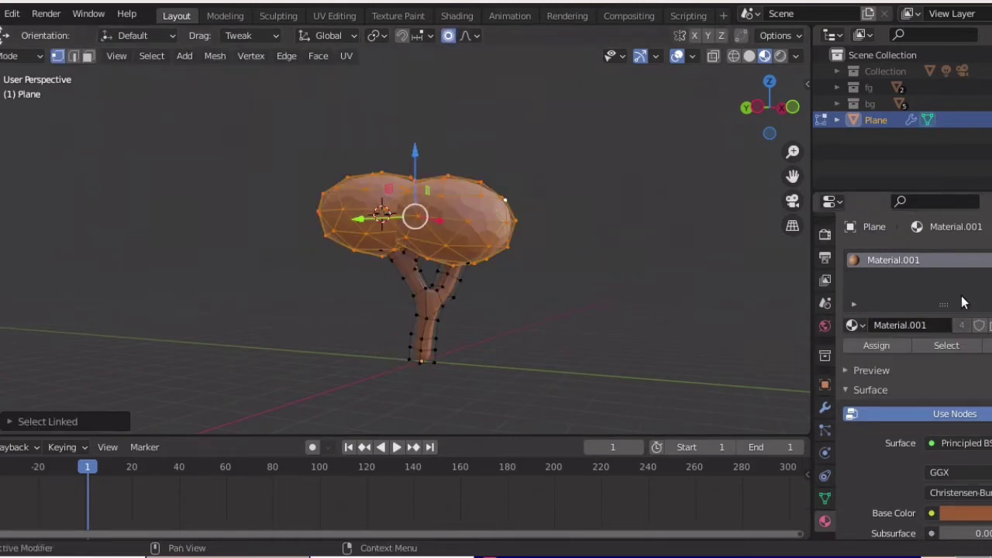
pyautogui.click(987, 262)
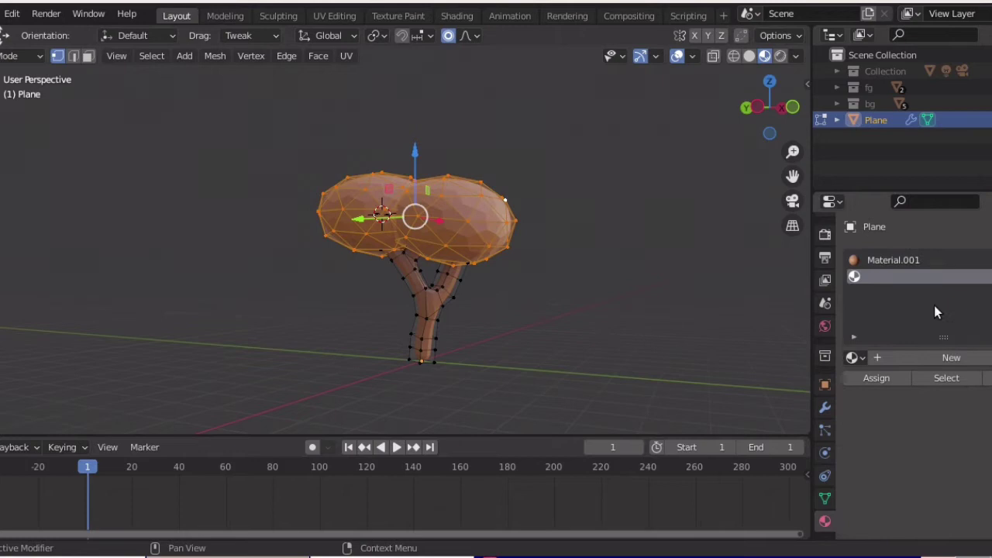
pyautogui.click(853, 357)
pyautogui.click(731, 266)
# Assign green Material.005 to the selected leaves and return to Object Mode
pyautogui.press('Tab')
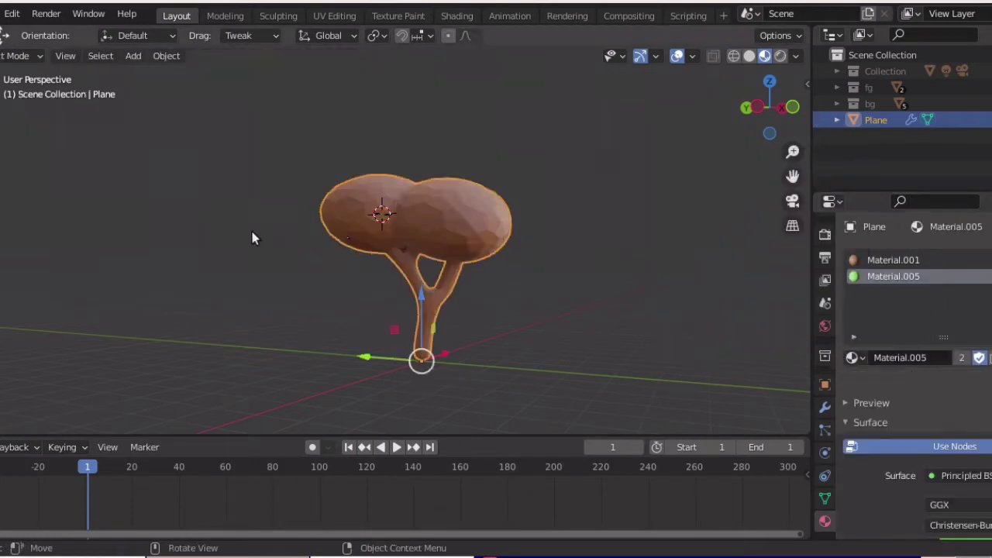
pyautogui.press('Tab')
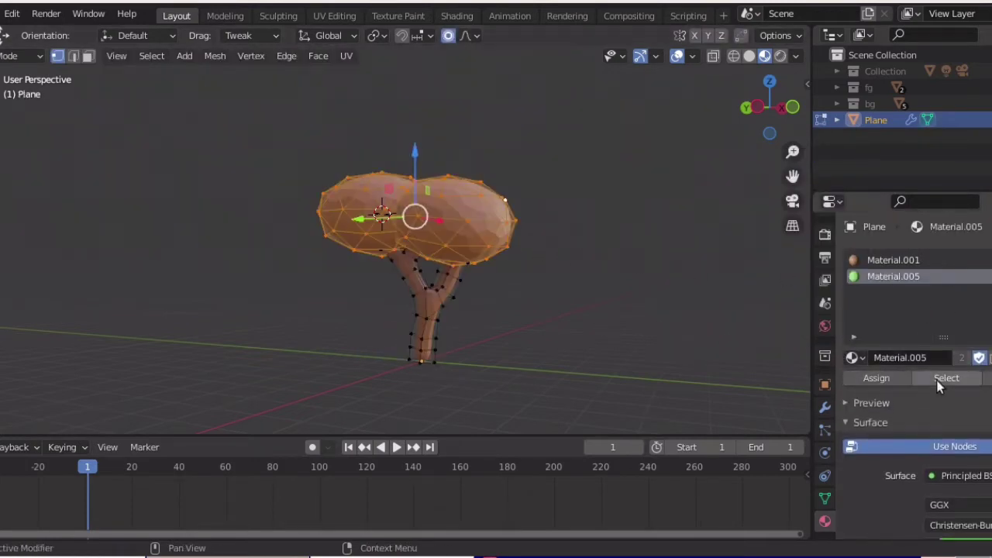
pyautogui.click(877, 377)
pyautogui.press('Tab')
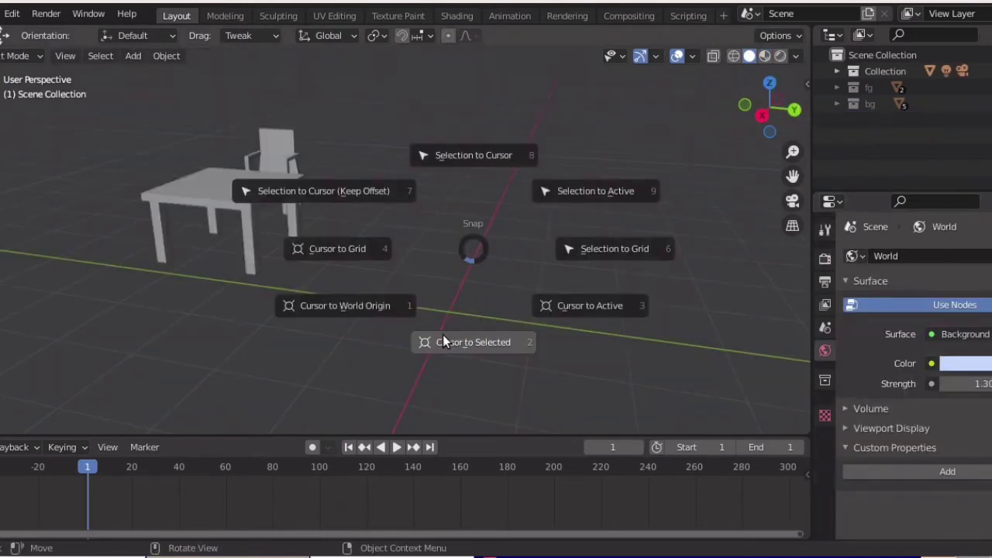
pyautogui.click(442, 342)
# Reset the 3D cursor to the world origin, add a cube, and flatten it vertically into a slab
pyautogui.hotkey('shift', 's')
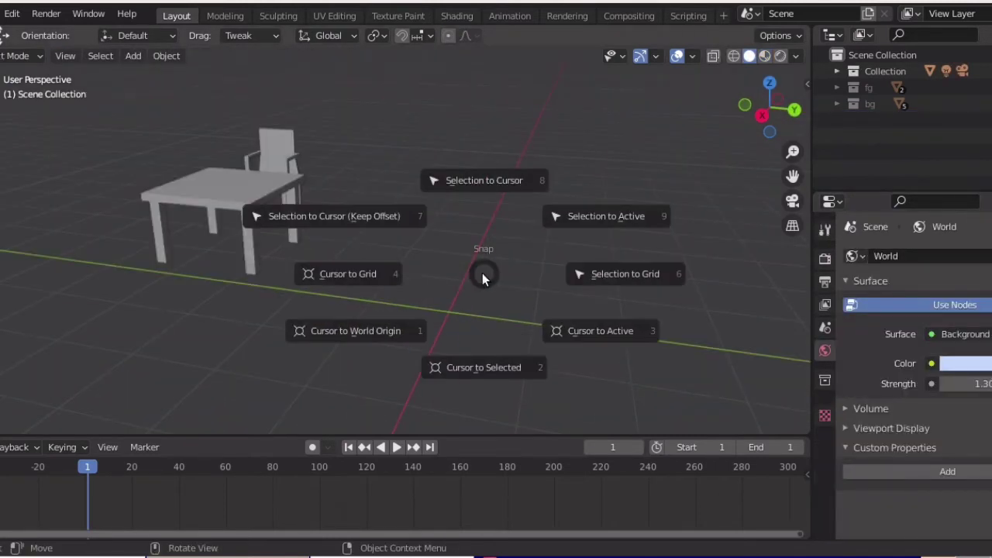
pyautogui.click(424, 310)
pyautogui.scroll(-2, 426, 332)
pyautogui.hotkey('shift', 'a')
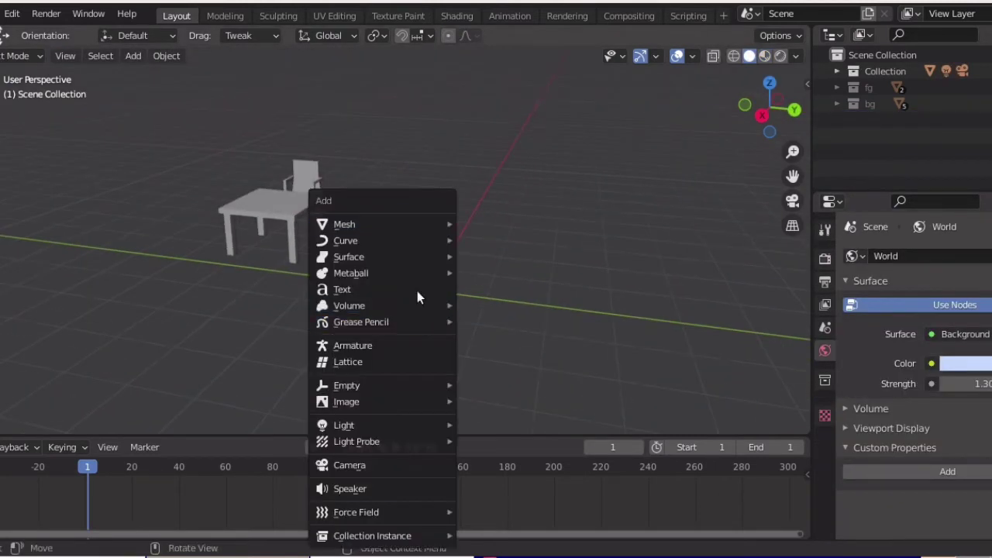
pyautogui.click(489, 237)
pyautogui.moveTo(489, 238); pyautogui.dragTo(509, 263, button='middle')
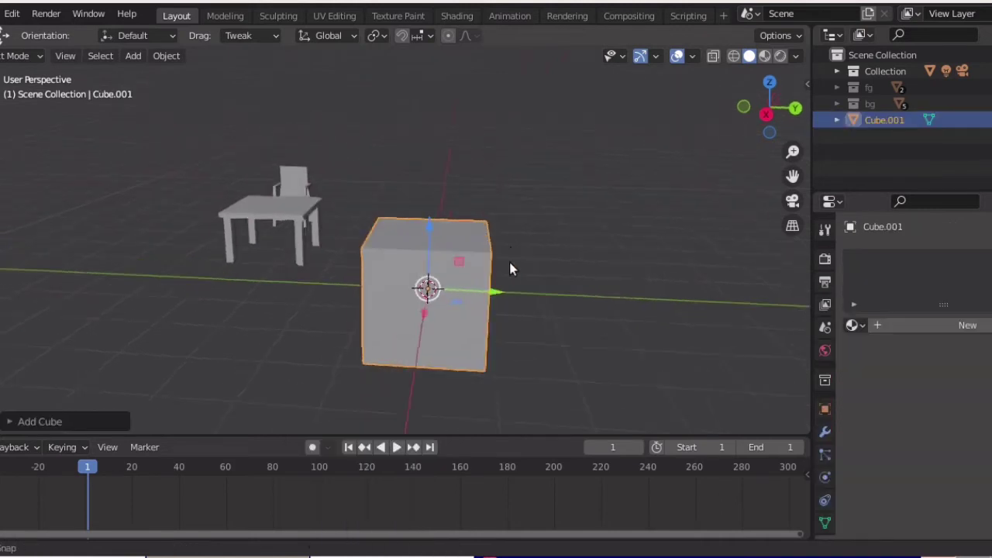
pyautogui.press('g')
pyautogui.press('z')
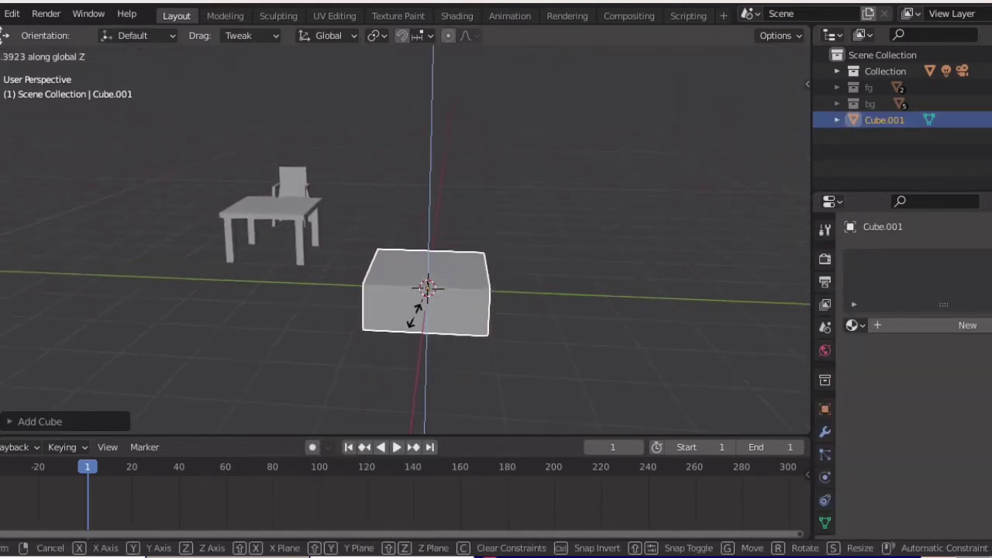
pyautogui.click(432, 296)
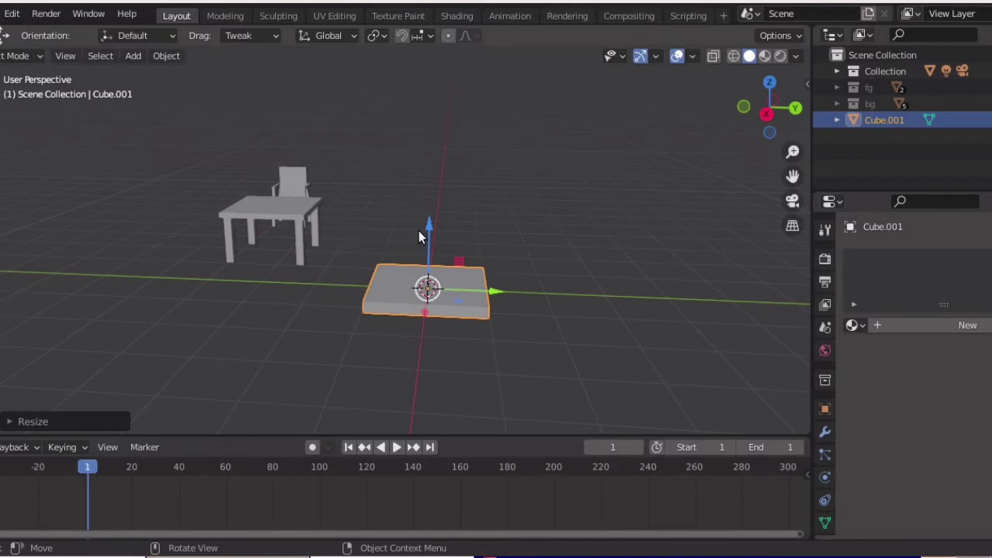
# Raise the slab mesh upward in Edit Mode and turn off proportional editing
pyautogui.press('Tab')
pyautogui.moveTo(429, 234); pyautogui.dragTo(454, 200)
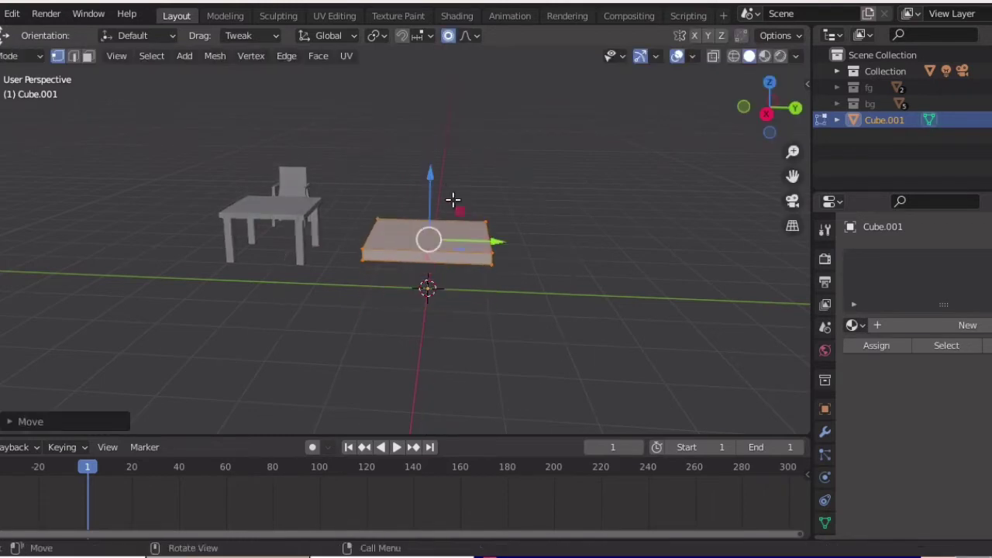
pyautogui.press('p')
pyautogui.press('Escape')
pyautogui.press('o')
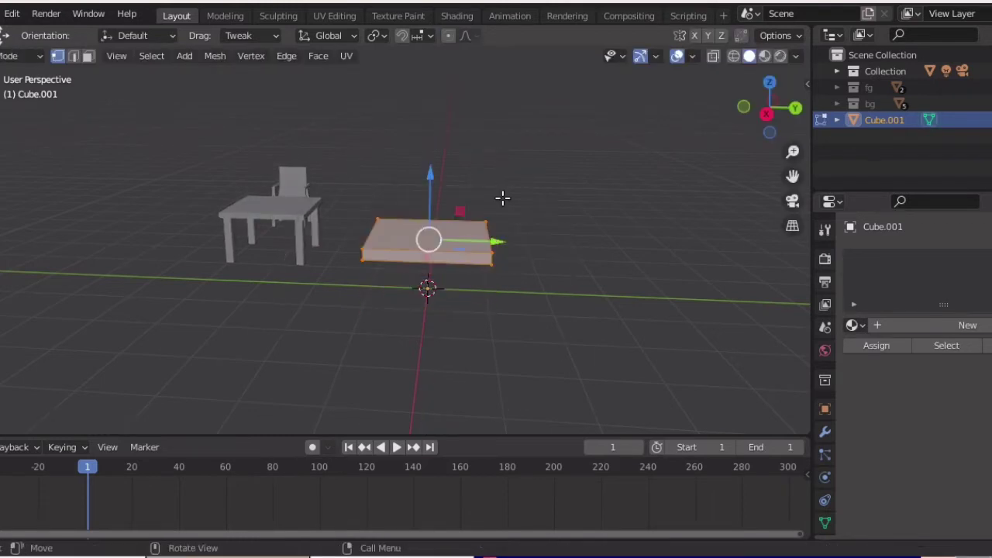
pyautogui.moveTo(505, 200)
pyautogui.mouseDown(button='middle')
pyautogui.moveTo(483, 129)
pyautogui.moveTo(472, 127)
pyautogui.moveTo(576, 199)
pyautogui.moveTo(534, 199)
pyautogui.moveTo(471, 145)
pyautogui.moveTo(473, 197)
pyautogui.mouseUp(button='middle')
# Snap the 3D cursor to the slab's right corner vertex and add a cube there
pyautogui.moveTo(439, 180); pyautogui.dragTo(443, 159)
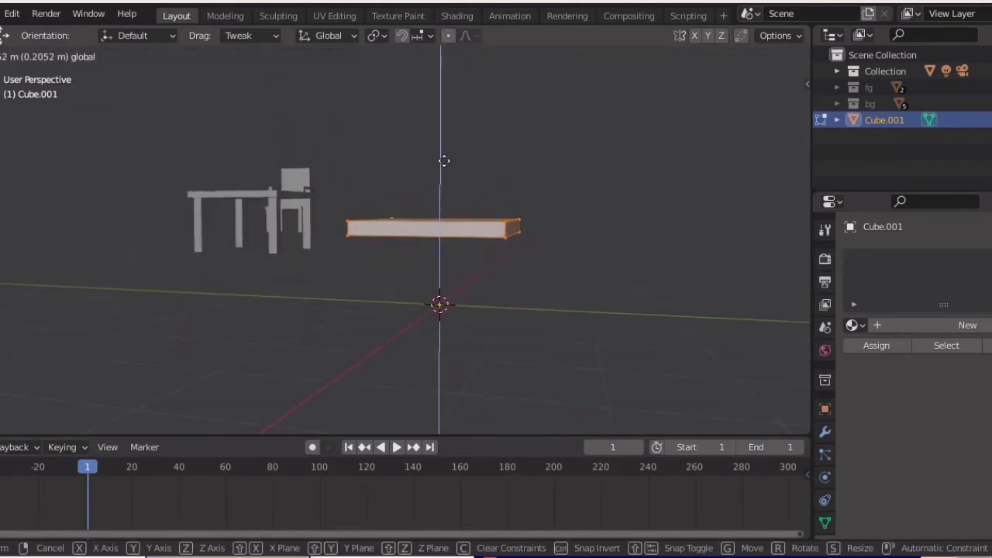
pyautogui.moveTo(497, 201)
pyautogui.mouseDown(button='middle')
pyautogui.moveTo(492, 156)
pyautogui.moveTo(473, 184)
pyautogui.moveTo(542, 147)
pyautogui.mouseUp(button='middle')
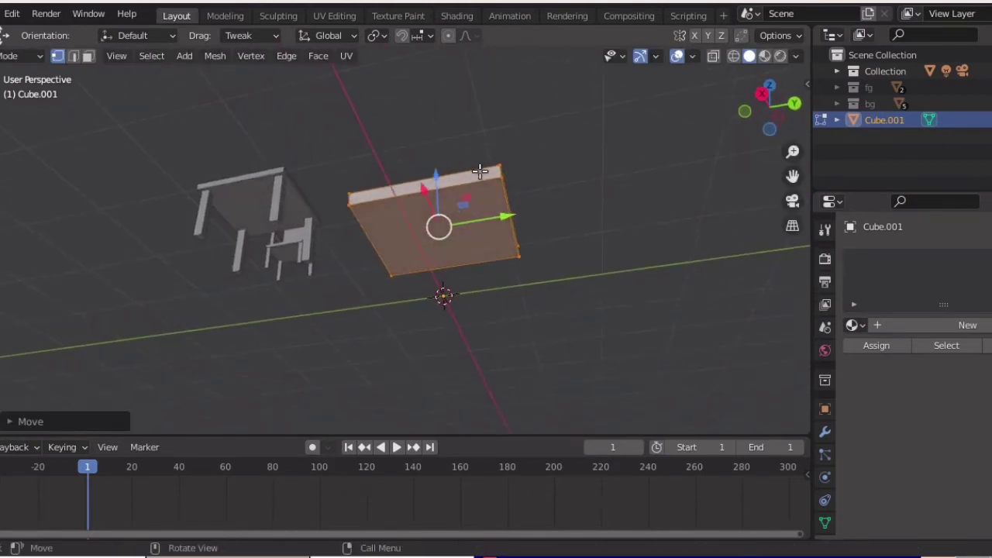
pyautogui.scroll(2, 543, 147)
pyautogui.click(631, 115)
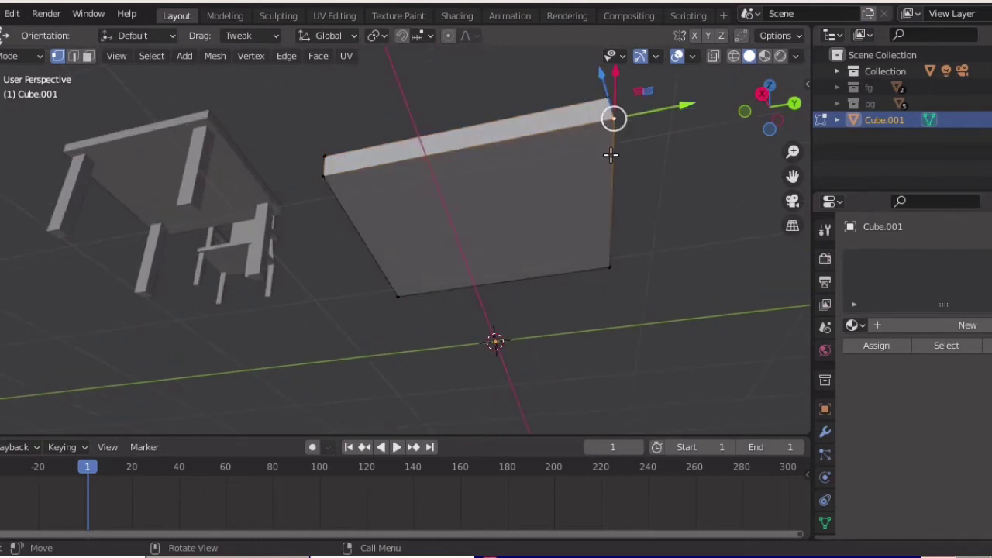
pyautogui.hotkey('shift', 's')
pyautogui.press('Escape')
pyautogui.hotkey('shift', 's')
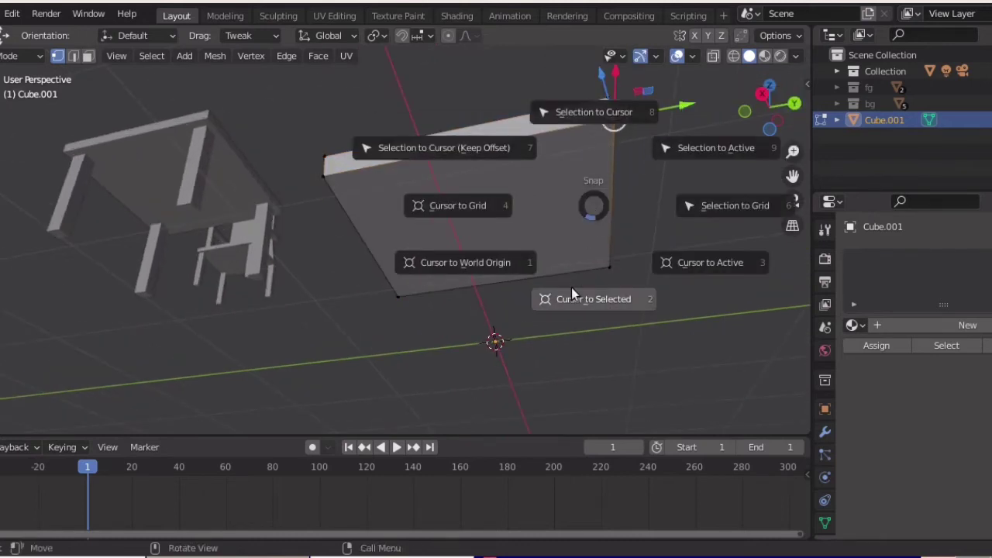
pyautogui.click(571, 295)
pyautogui.moveTo(556, 215); pyautogui.dragTo(560, 275, button='middle')
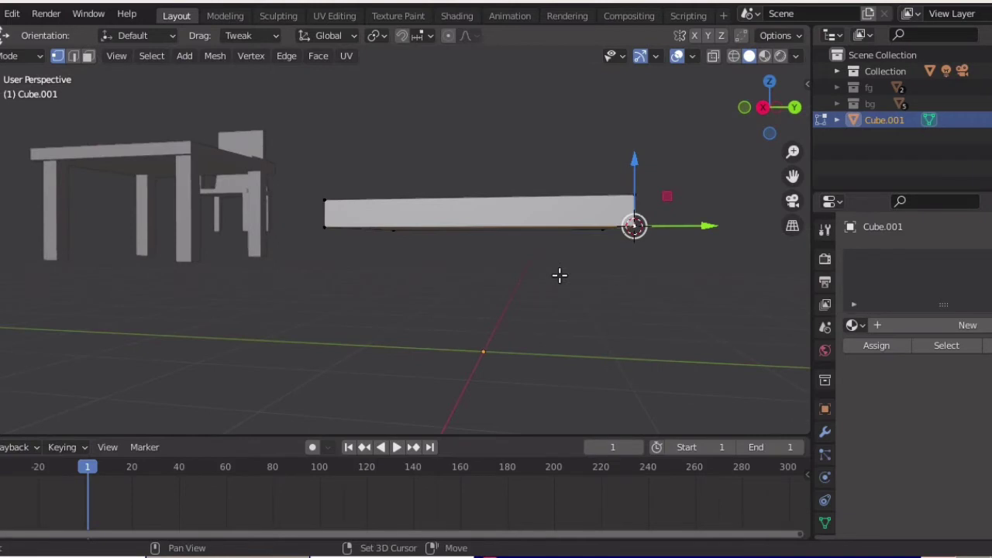
pyautogui.hotkey('shift', 'a')
pyautogui.click(491, 225)
# Shrink the new cube to a small block and tuck it under the slab's corner
pyautogui.scroll(-5, 704, 212)
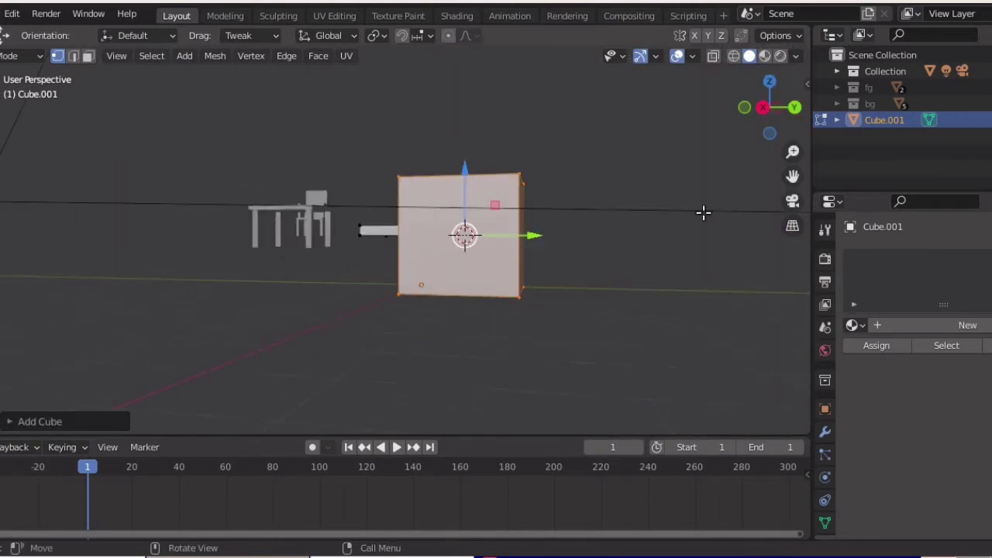
pyautogui.press('s')
pyautogui.click(489, 234)
pyautogui.scroll(5, 550, 223)
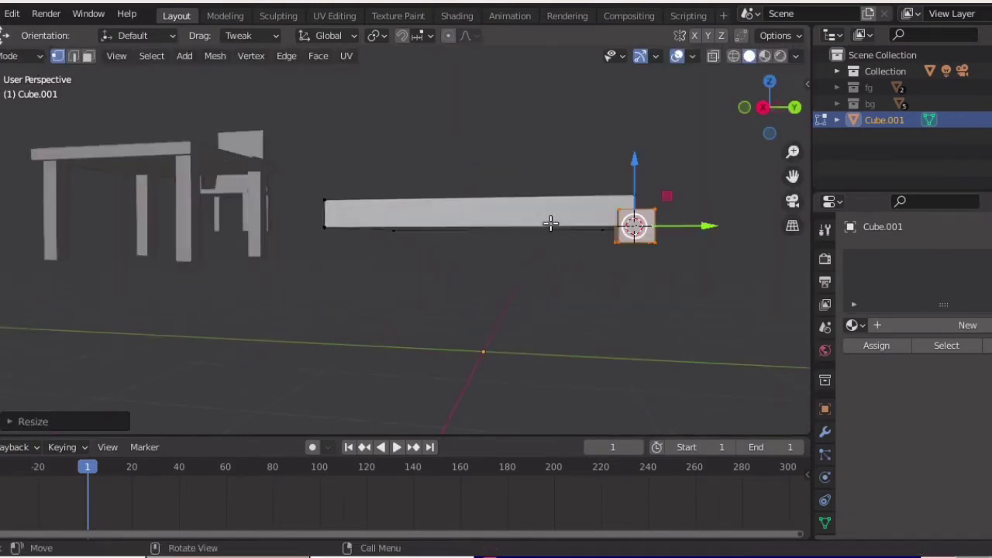
pyautogui.press('s')
pyautogui.click(674, 177)
pyautogui.press('s')
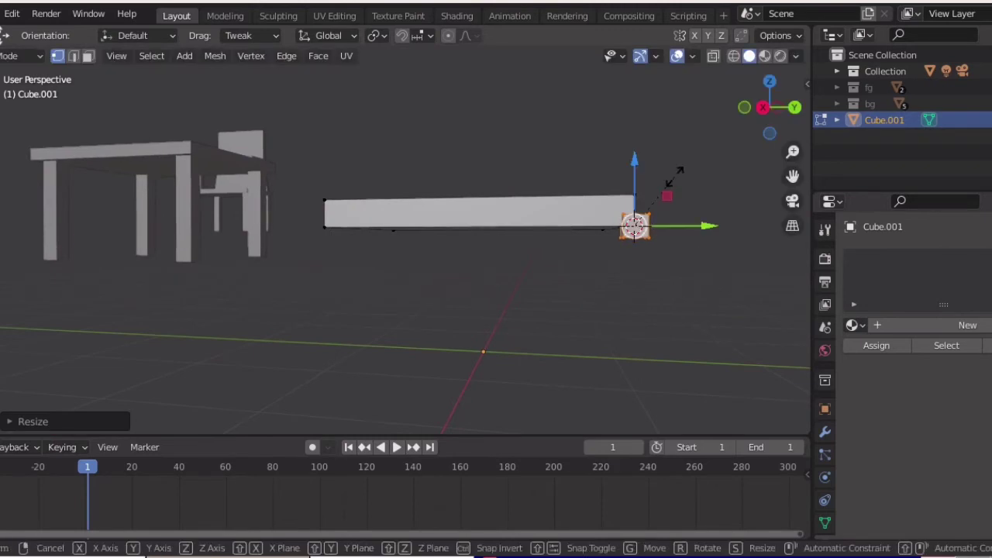
pyautogui.click(674, 178)
pyautogui.press('g')
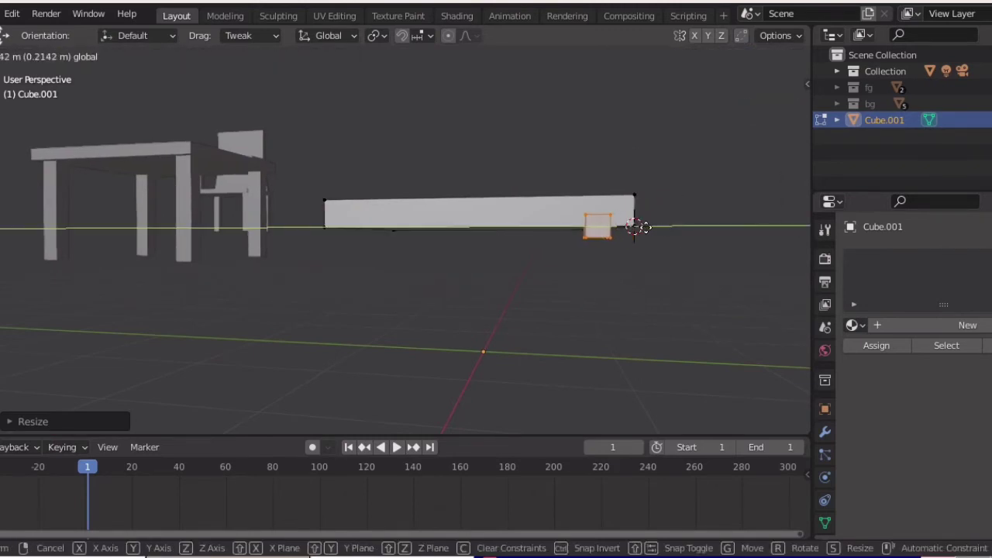
pyautogui.click(642, 222)
pyautogui.moveTo(643, 222); pyautogui.dragTo(317, 214, button='middle')
# Line the block up with the slab's corner using the front and side views
pyautogui.press('KP_3')
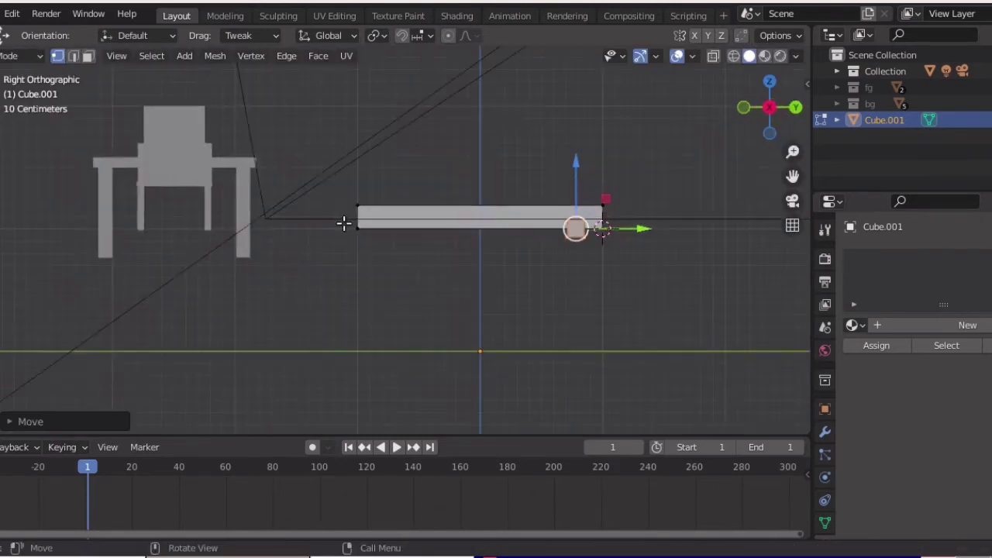
pyautogui.press('KP_1')
pyautogui.press('g')
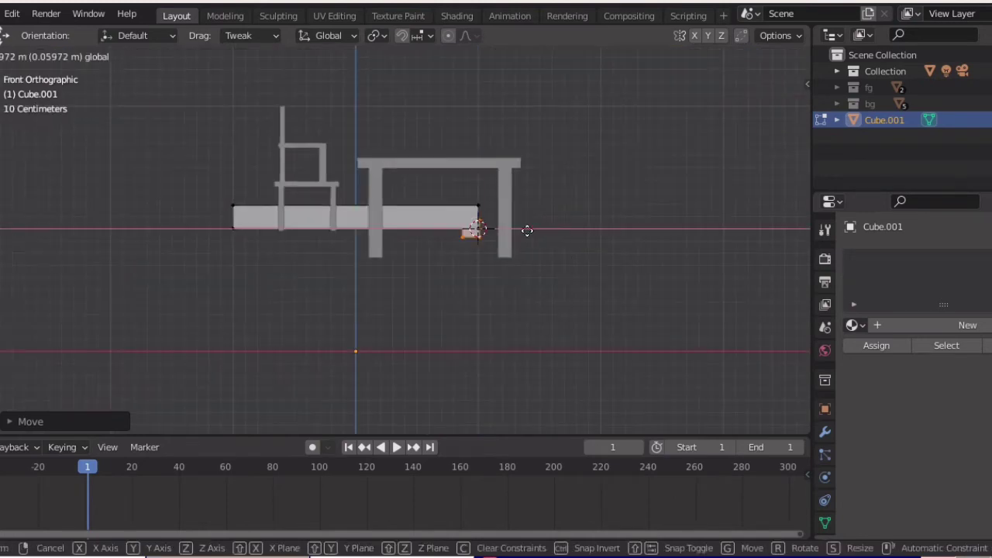
pyautogui.click(516, 231)
pyautogui.moveTo(516, 230)
pyautogui.mouseDown(button='middle')
pyautogui.moveTo(361, 227)
pyautogui.moveTo(665, 244)
pyautogui.moveTo(646, 185)
pyautogui.mouseUp(button='middle')
# Extrude the block's bottom face down to floor level to form a leg
pyautogui.hotkey('alt', 'a')
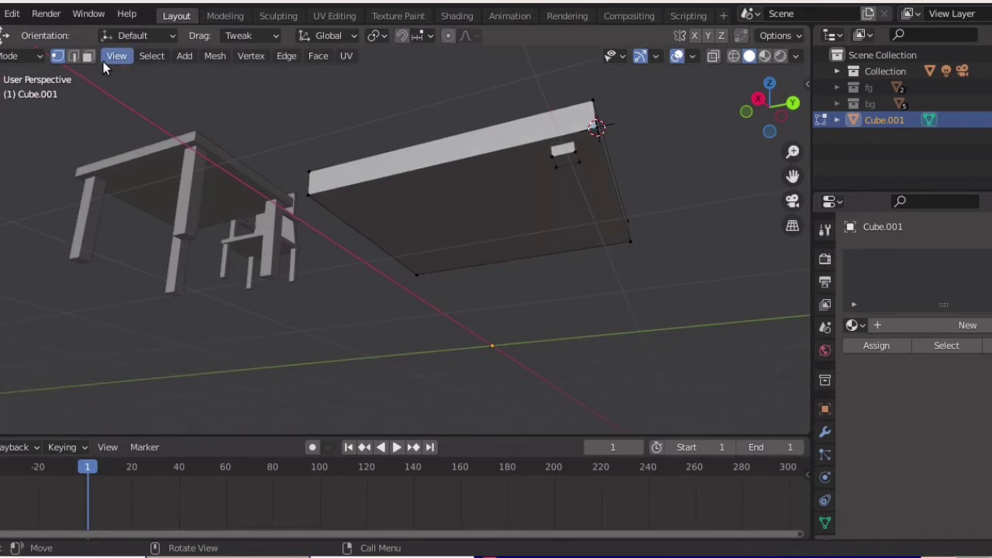
pyautogui.click(108, 62)
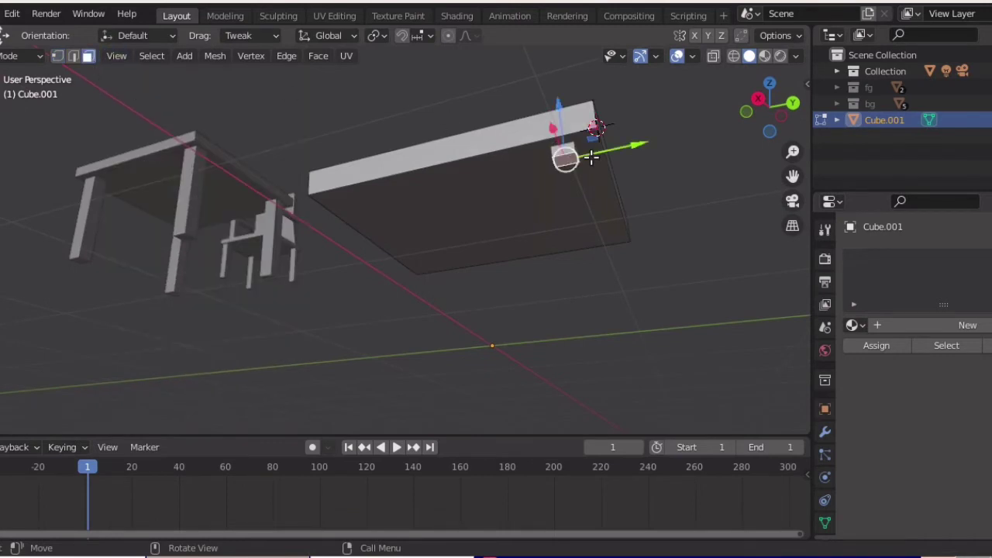
pyautogui.moveTo(591, 157)
pyautogui.mouseDown(button='middle')
pyautogui.moveTo(616, 247)
pyautogui.moveTo(631, 228)
pyautogui.moveTo(598, 288)
pyautogui.moveTo(620, 264)
pyautogui.moveTo(613, 288)
pyautogui.moveTo(662, 295)
pyautogui.moveTo(604, 286)
pyautogui.moveTo(632, 290)
pyautogui.mouseUp(button='middle')
pyautogui.press('e')
pyautogui.click(620, 248)
pyautogui.press('g')
pyautogui.press('z')
pyautogui.click(589, 304)
pyautogui.hotkey('ctrl', 'l')
# Duplicate the leg to the slab's other end in front view
pyautogui.press('KP_1')
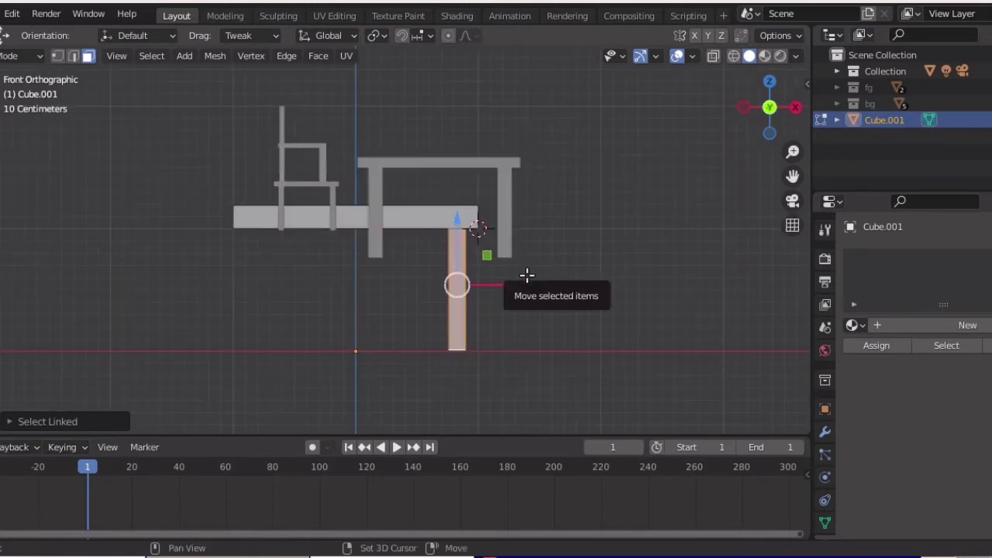
pyautogui.hotkey('shift', 'd')
pyautogui.rightClick(525, 276)
pyautogui.moveTo(523, 276); pyautogui.dragTo(306, 278)
# Copy both legs along Y to the slab's far end so it stands on four legs
pyautogui.press('KP_3')
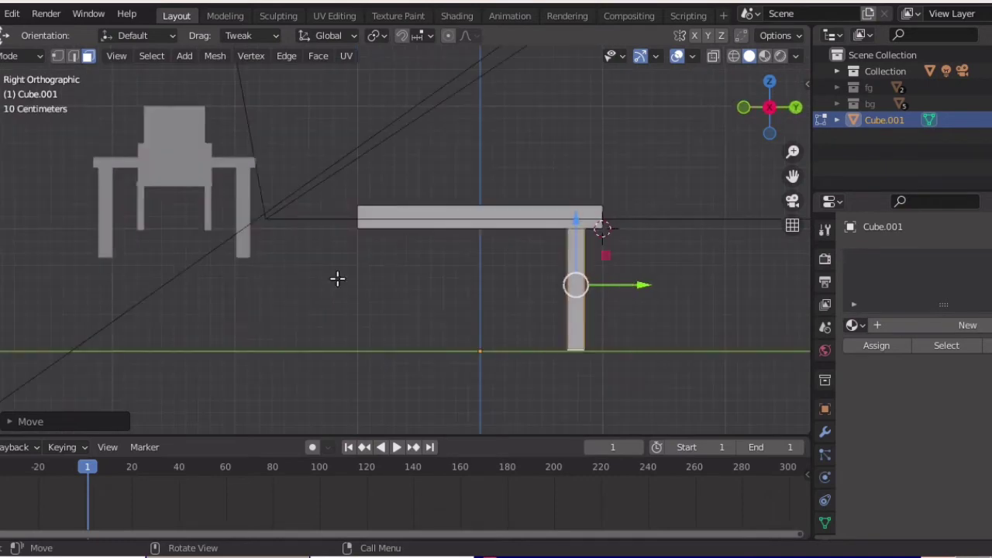
pyautogui.press('l')
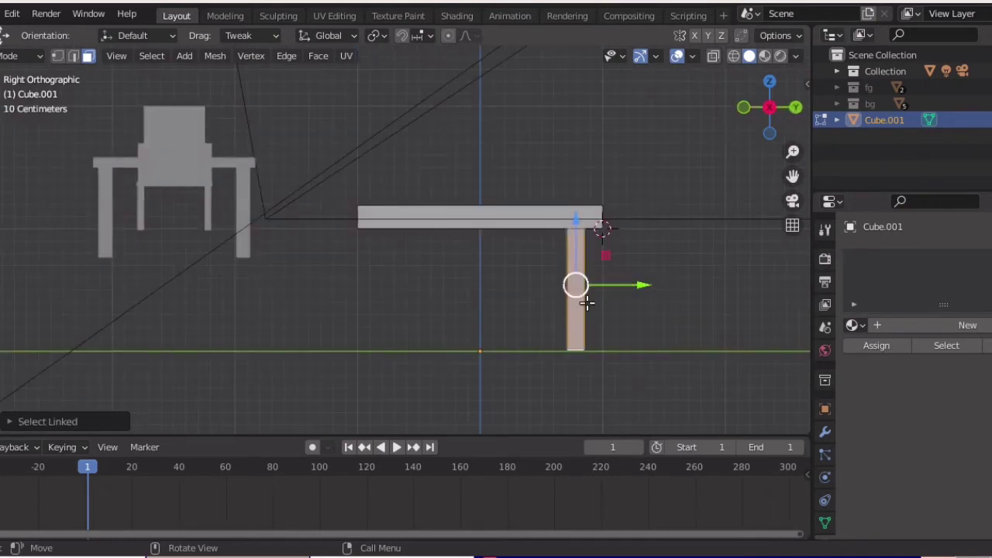
pyautogui.hotkey('shift', 'd')
pyautogui.rightClick(627, 302)
pyautogui.press('g')
pyautogui.press('y')
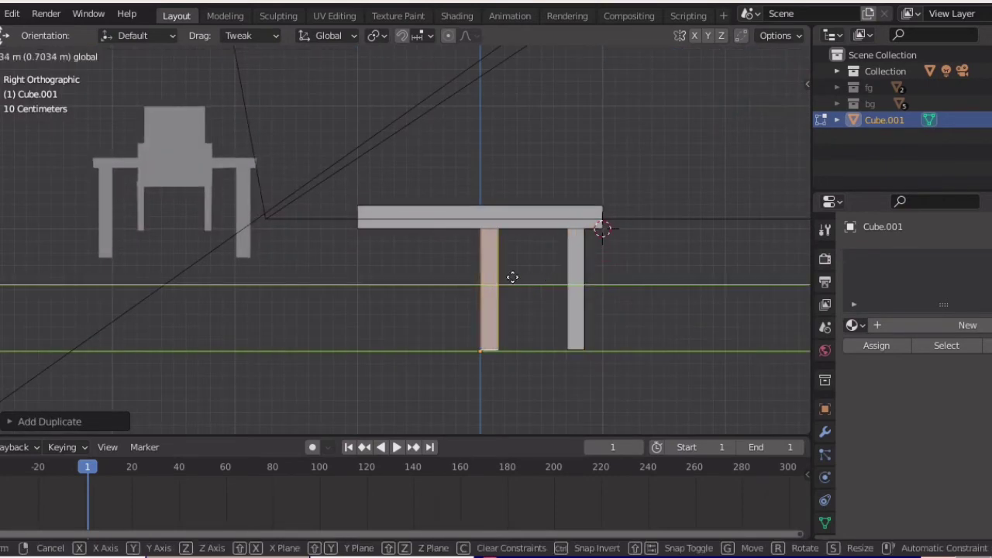
pyautogui.click(427, 278)
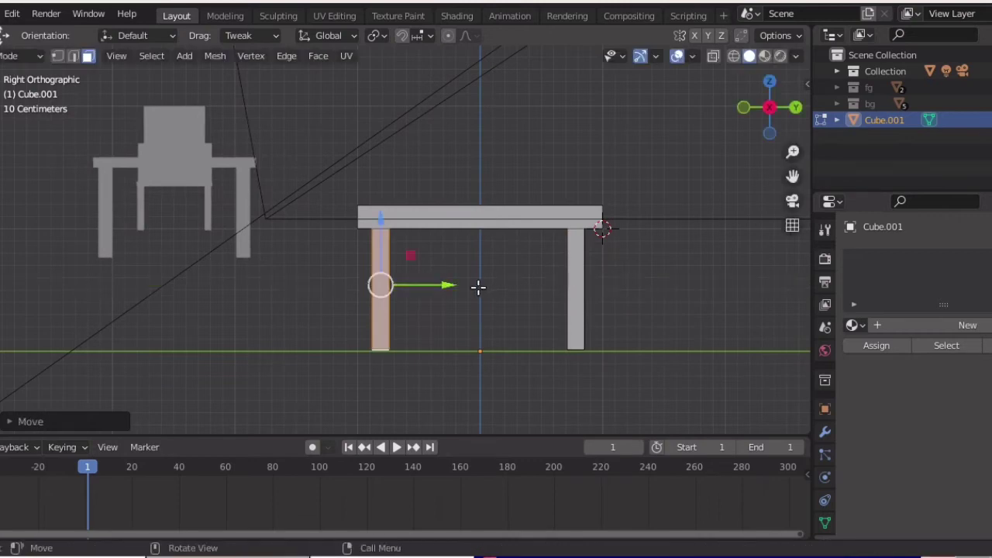
pyautogui.moveTo(478, 287)
pyautogui.mouseDown(button='middle')
pyautogui.moveTo(467, 318)
pyautogui.moveTo(486, 318)
pyautogui.moveTo(501, 303)
pyautogui.moveTo(443, 299)
pyautogui.moveTo(661, 302)
pyautogui.moveTo(534, 302)
pyautogui.moveTo(484, 320)
pyautogui.mouseUp(button='middle')
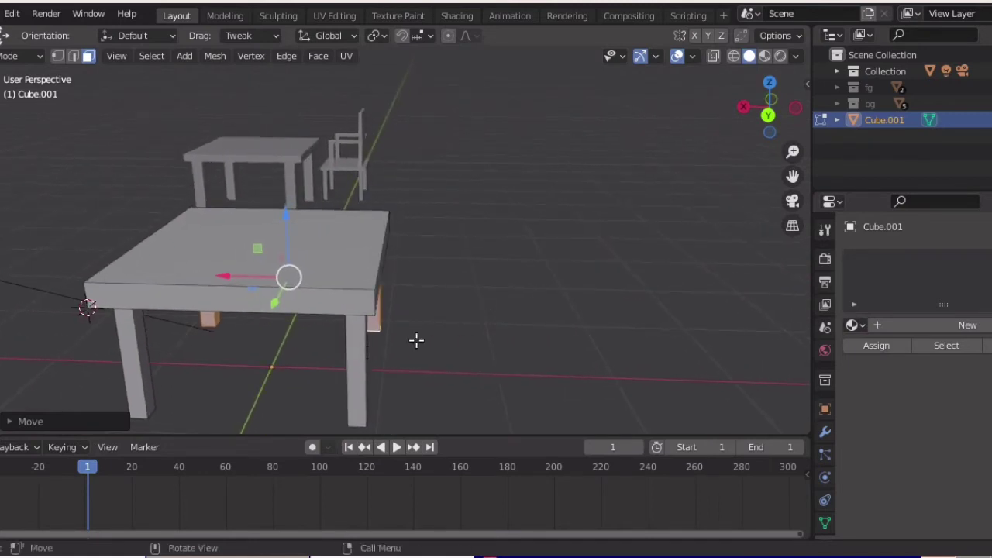
# Duplicate the selected table legs, move the copies right of the table and scale them closer together
pyautogui.press('l')
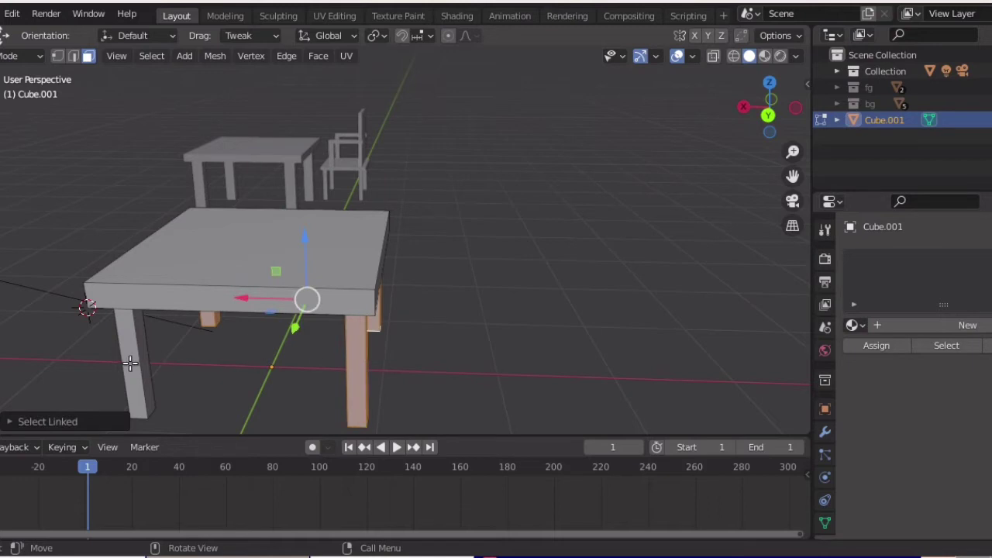
pyautogui.press('l')
pyautogui.hotkey('shift', 'd')
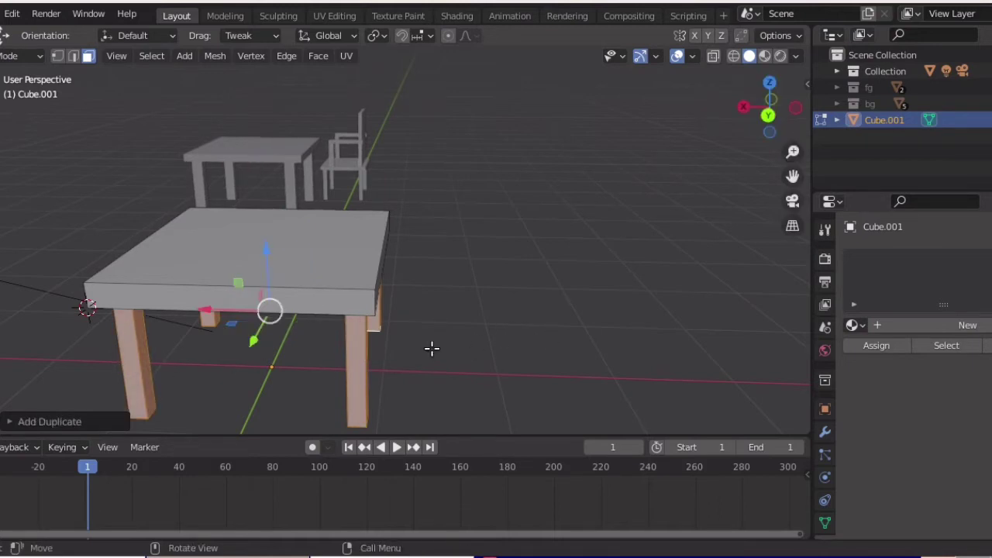
pyautogui.moveTo(210, 308); pyautogui.dragTo(483, 336)
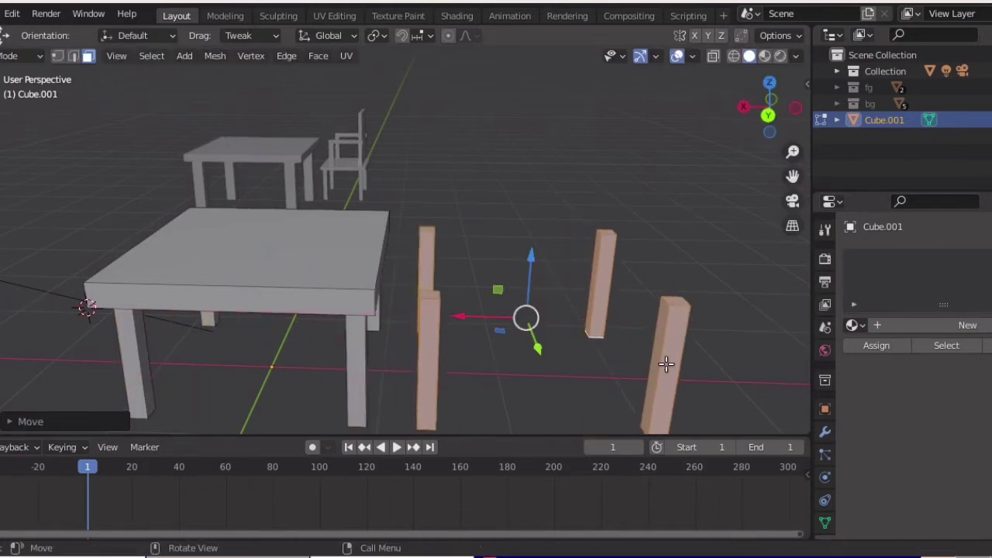
pyautogui.press('s')
pyautogui.click(610, 334)
# Shorten the copied legs along Z and lower them down to the floor line
pyautogui.moveTo(609, 334); pyautogui.dragTo(587, 281, button='middle')
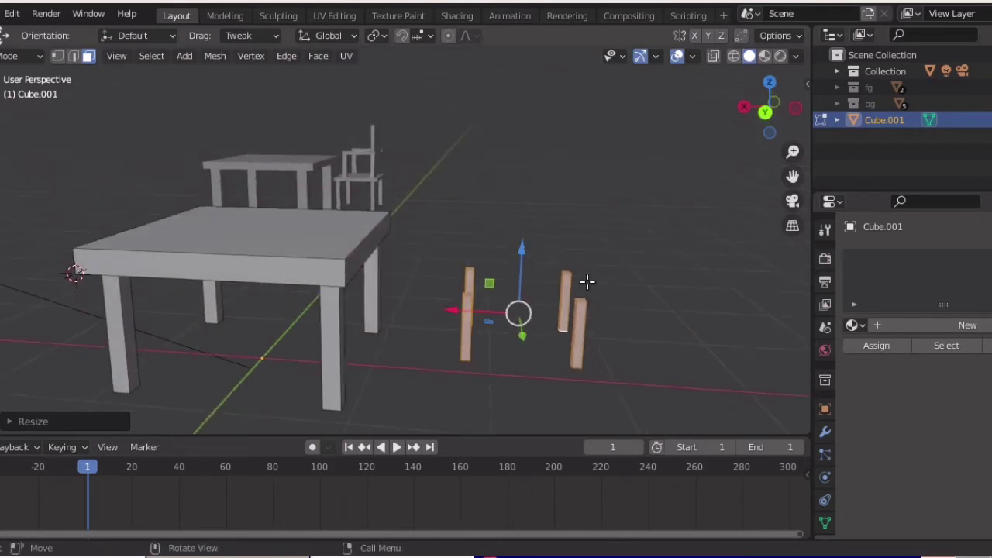
pyautogui.press('s')
pyautogui.press('z')
pyautogui.click(576, 197)
pyautogui.moveTo(576, 197)
pyautogui.mouseDown(button='middle')
pyautogui.moveTo(666, 149)
pyautogui.moveTo(612, 174)
pyautogui.mouseUp(button='middle')
pyautogui.press('KP_3')
pyautogui.press('KP_1')
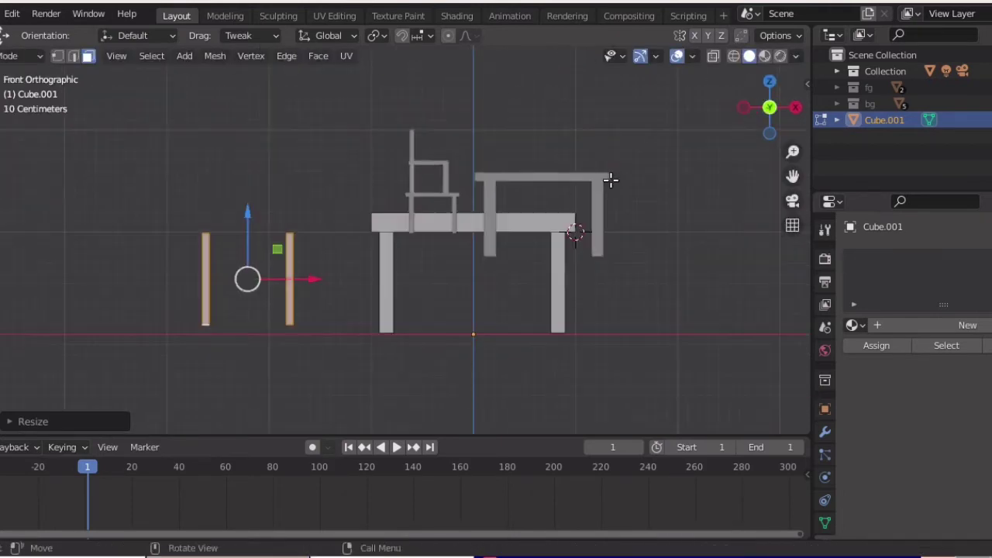
pyautogui.moveTo(243, 218); pyautogui.dragTo(248, 230)
pyautogui.moveTo(248, 230); pyautogui.dragTo(267, 304, button='middle')
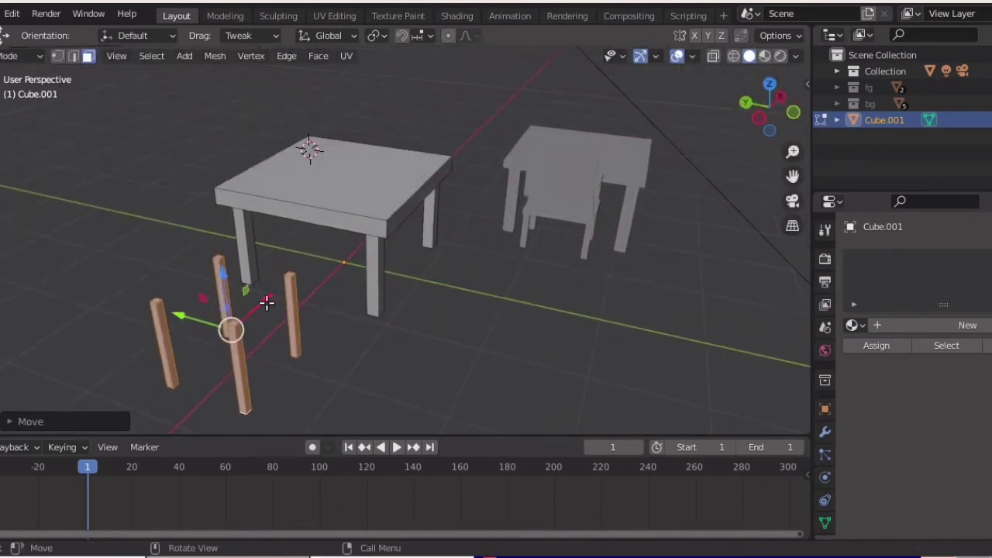
# Snap the 3D cursor to the selected top vertices of the short legs
pyautogui.hotkey('alt', 'a')
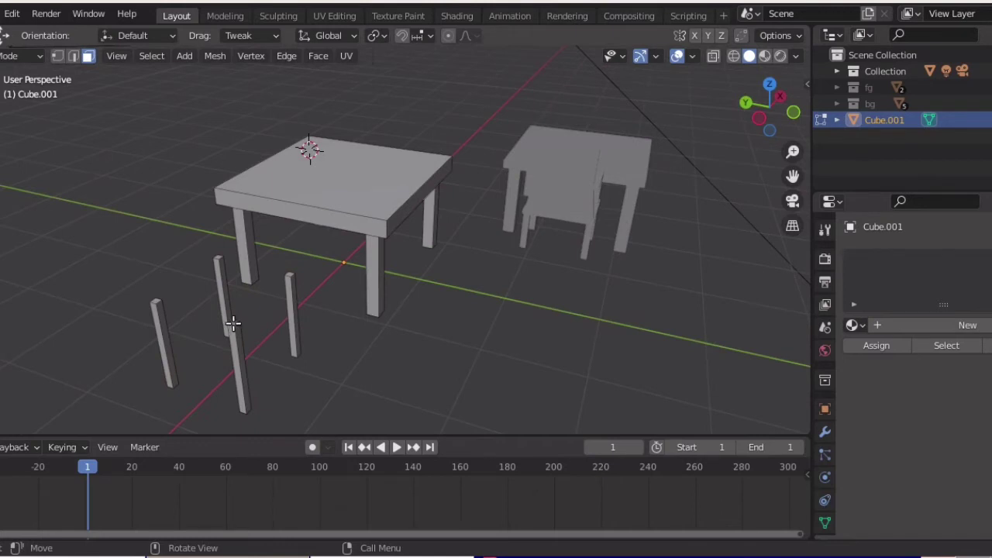
pyautogui.keyDown('shift'); pyautogui.click(289, 274); pyautogui.keyUp('shift')
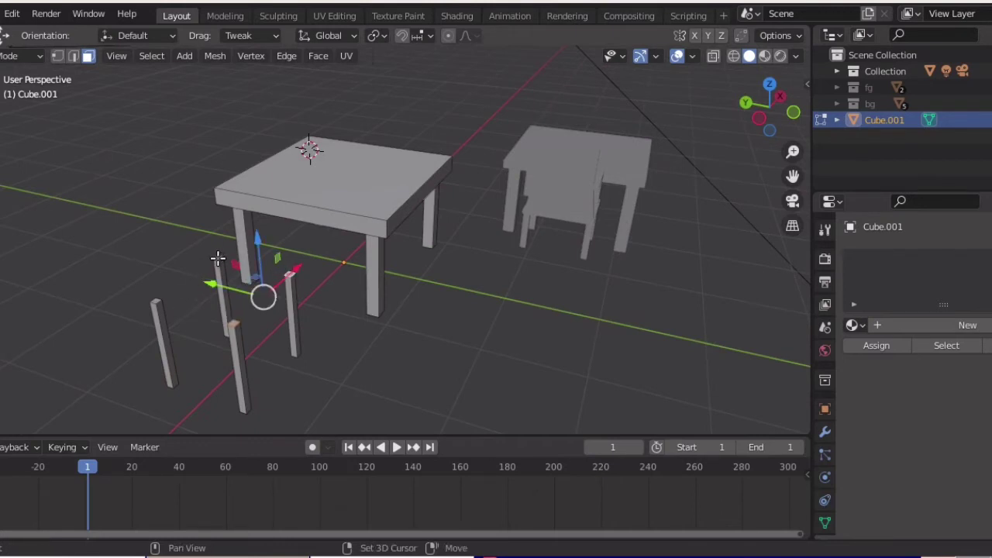
pyautogui.keyDown('shift'); pyautogui.click(153, 301); pyautogui.keyUp('shift')
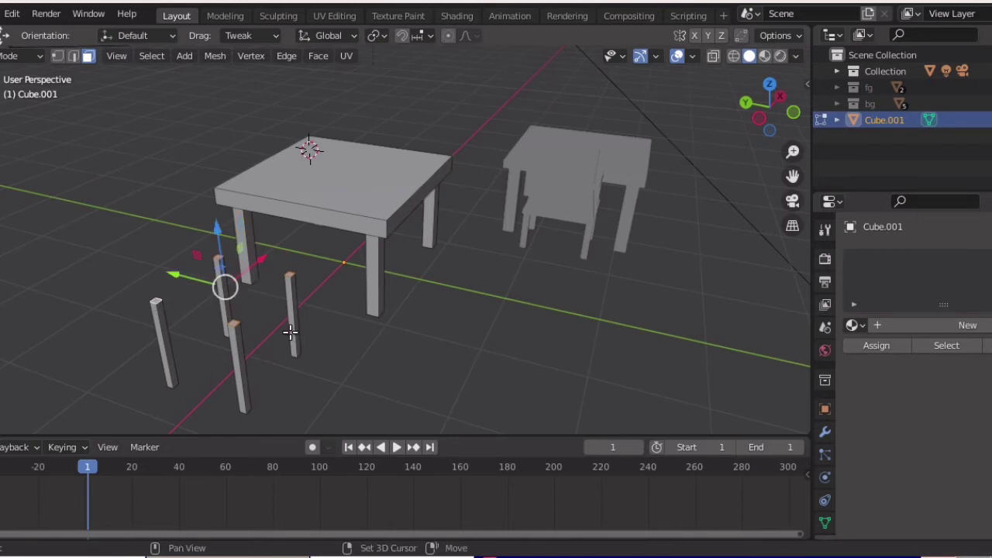
pyautogui.hotkey('shift', 's')
pyautogui.click(277, 412)
pyautogui.hotkey('shift', 'a')
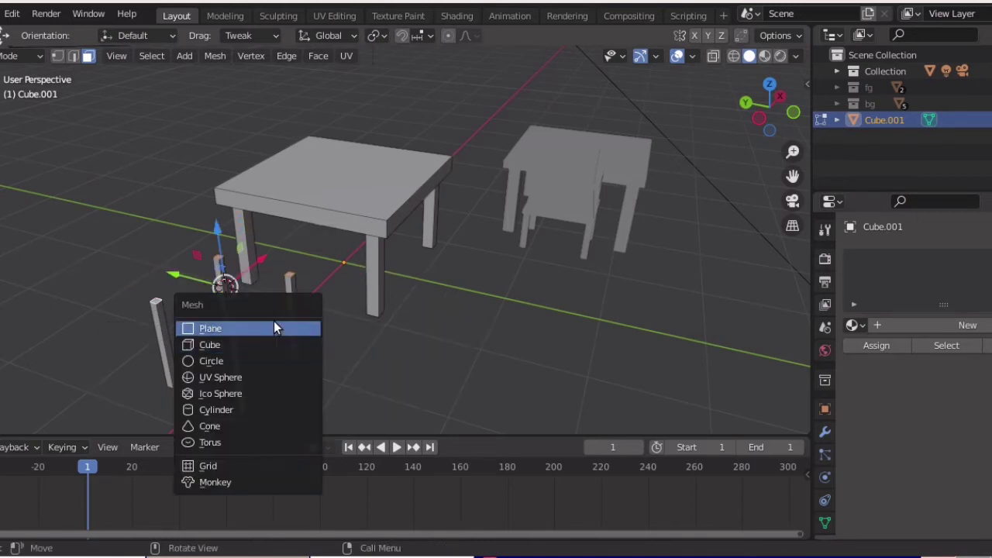
# Add a cube at the cursor and scale it in top view to cover all four short legs
pyautogui.click(261, 337)
pyautogui.press('g')
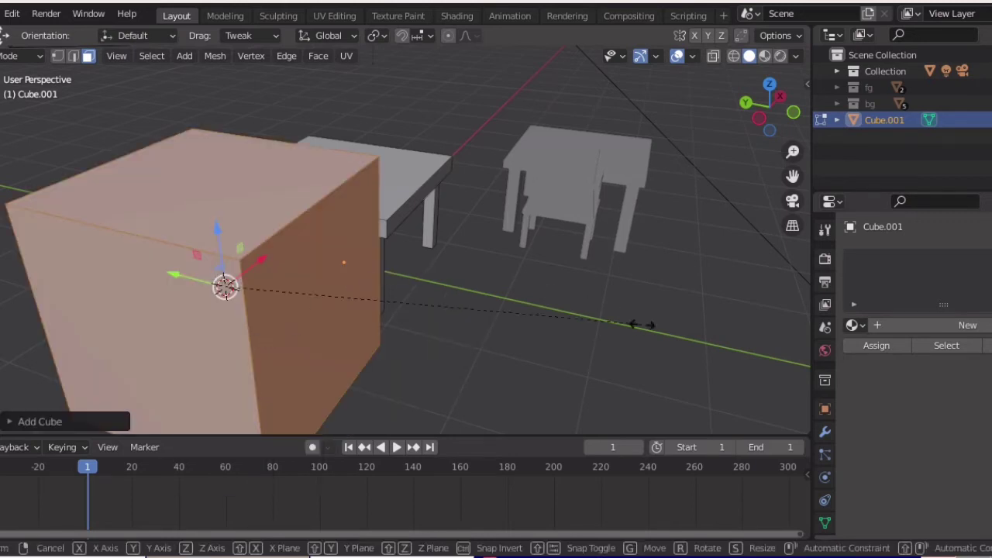
pyautogui.click(259, 306)
pyautogui.moveTo(259, 306)
pyautogui.mouseDown(button='middle')
pyautogui.moveTo(421, 249)
pyautogui.moveTo(441, 292)
pyautogui.mouseUp(button='middle')
pyautogui.scroll(-2, 441, 292)
pyautogui.press('KP_7')
pyautogui.press('KP_Decimal')
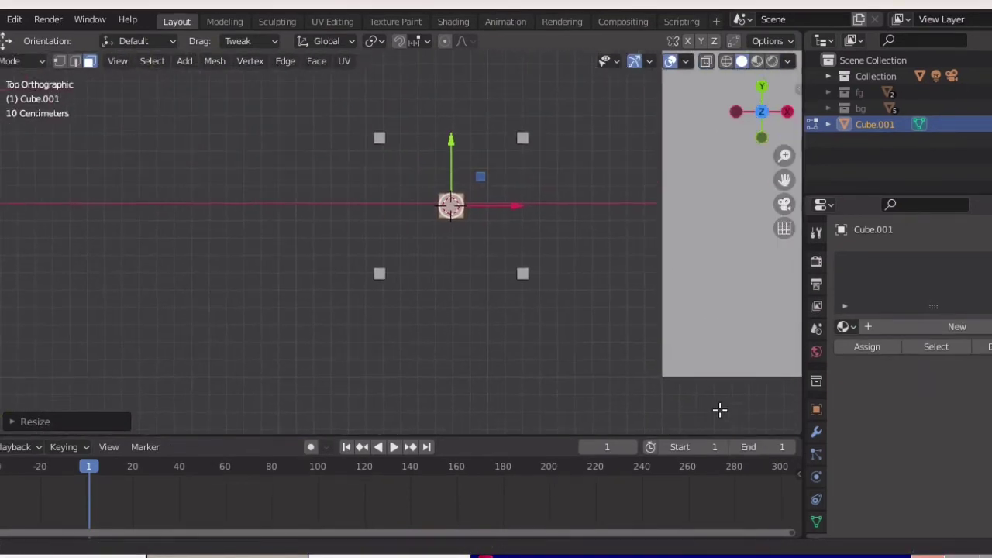
pyautogui.moveTo(720, 411)
pyautogui.mouseDown(button='middle')
pyautogui.moveTo(534, 306)
pyautogui.moveTo(414, 362)
pyautogui.moveTo(427, 361)
pyautogui.mouseUp(button='middle')
pyautogui.press('KP_7')
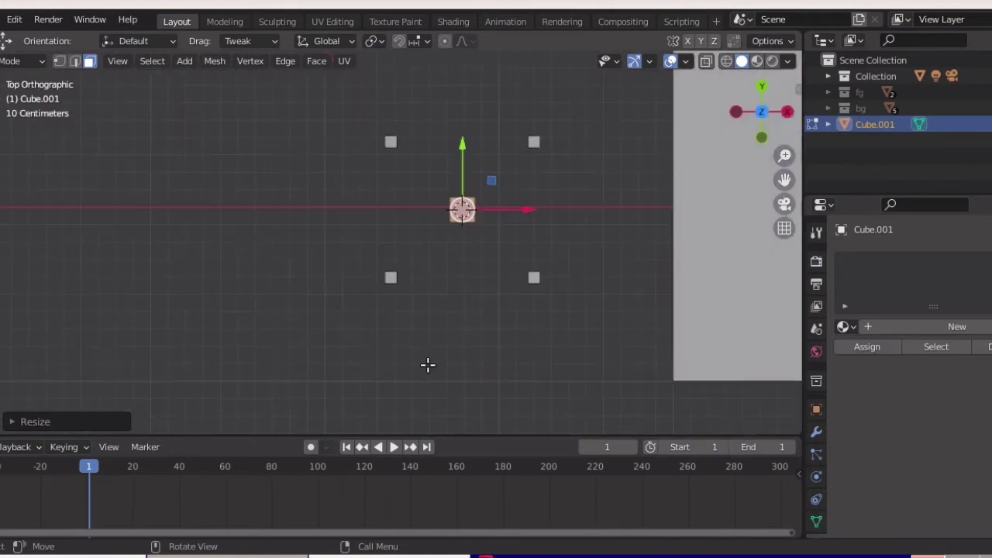
pyautogui.press('s')
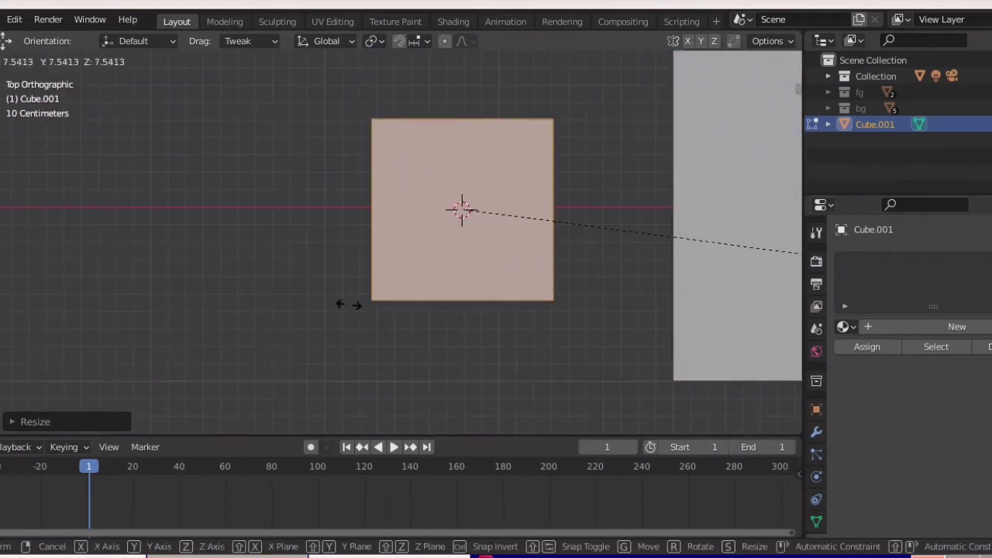
pyautogui.click(348, 304)
# Flatten the cube along Z into a thin slab and lower it onto the legs
pyautogui.moveTo(359, 299); pyautogui.dragTo(577, 105, button='middle')
pyautogui.press('s')
pyautogui.press('z')
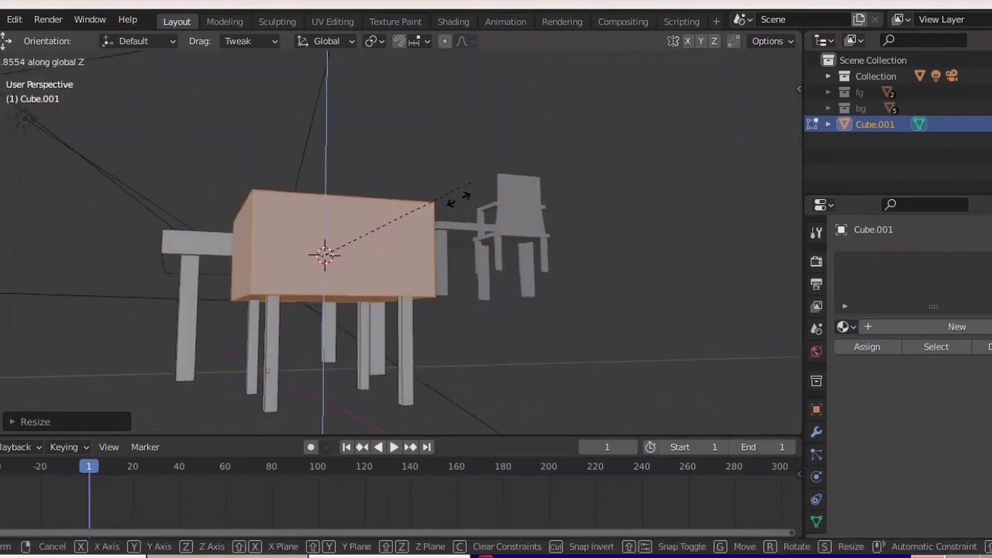
pyautogui.click(318, 280)
pyautogui.moveTo(319, 280); pyautogui.dragTo(299, 287, button='middle')
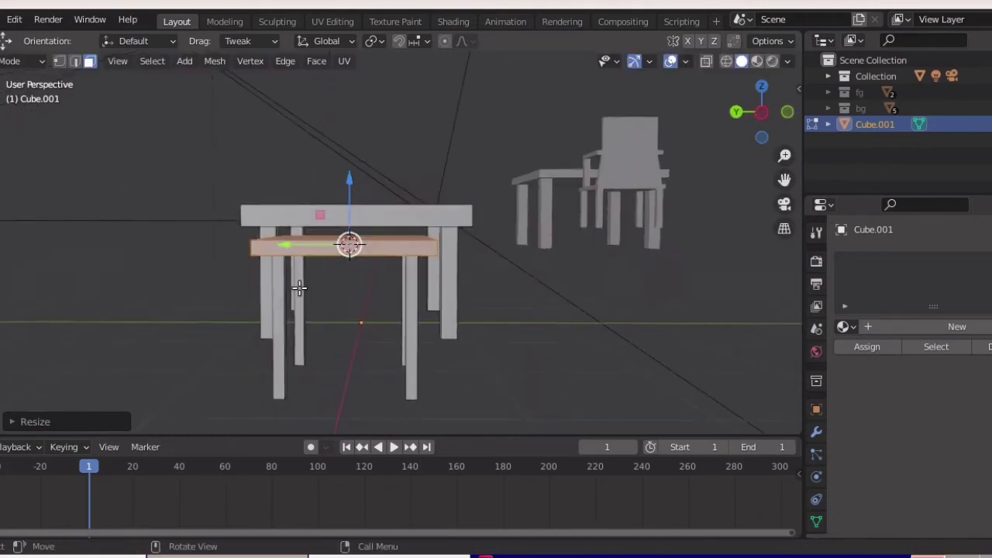
pyautogui.moveTo(341, 196); pyautogui.dragTo(342, 192)
pyautogui.moveTo(342, 192)
pyautogui.mouseDown(button='middle')
pyautogui.moveTo(327, 248)
pyautogui.moveTo(195, 262)
pyautogui.moveTo(217, 259)
pyautogui.moveTo(292, 335)
pyautogui.moveTo(356, 232)
pyautogui.moveTo(377, 222)
pyautogui.mouseUp(button='middle')
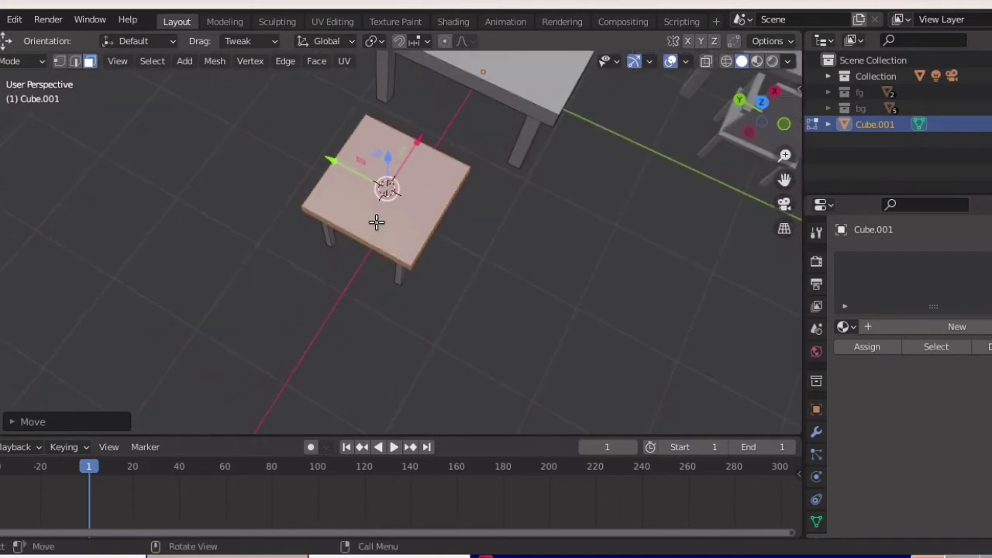
# Add two loop cuts across the seat slab, sliding the second one close to the edge
pyautogui.hotkey('ctrl', 'r')
pyautogui.click(431, 240)
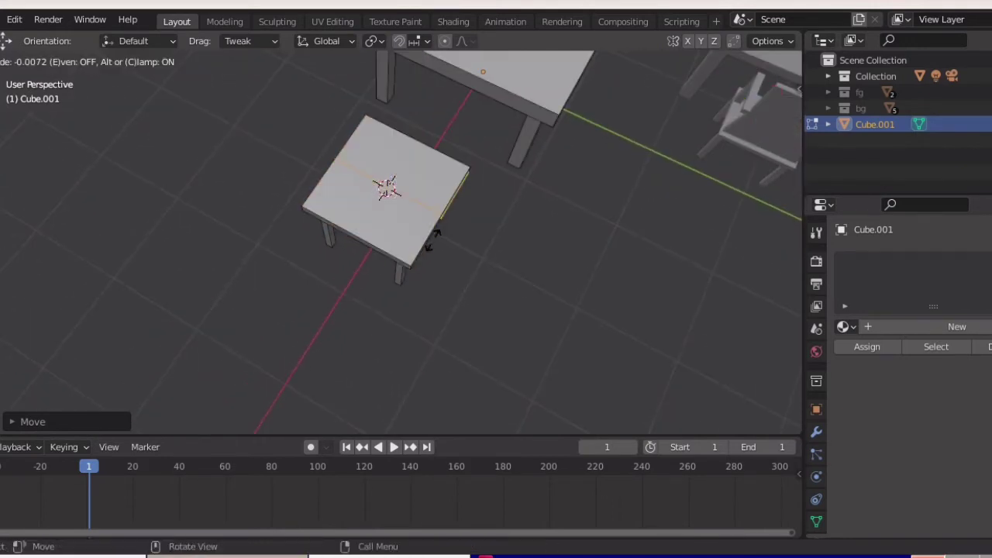
pyautogui.click(403, 281)
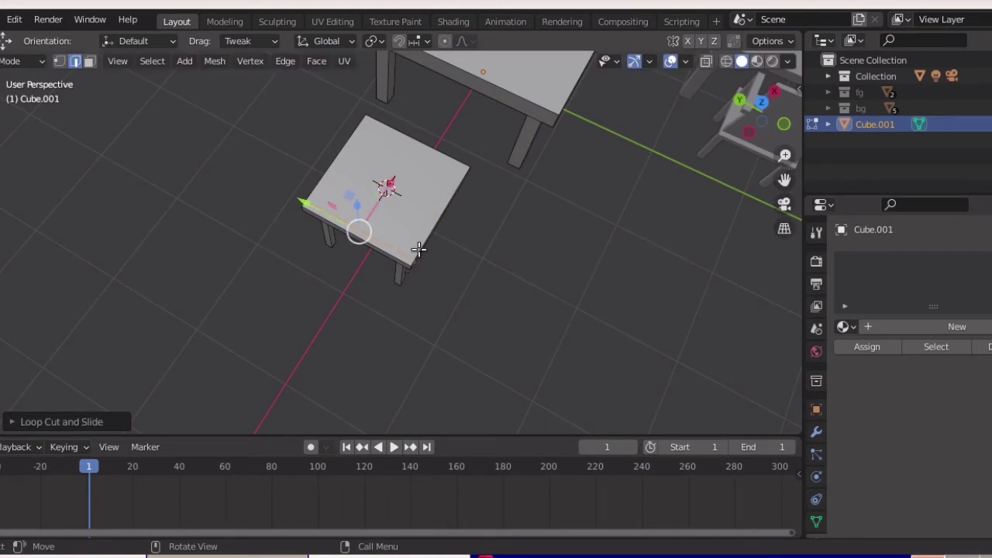
pyautogui.hotkey('ctrl', 'r')
pyautogui.click(418, 249)
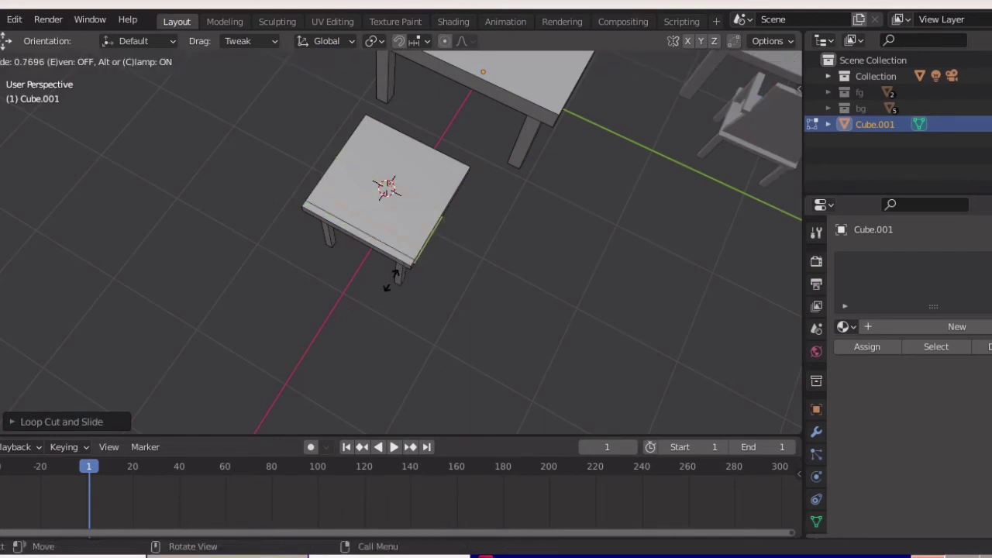
pyautogui.click(392, 275)
# Select the seat's narrow back strip in face mode and view it from the side
pyautogui.moveTo(392, 275)
pyautogui.mouseDown(button='middle')
pyautogui.moveTo(481, 206)
pyautogui.moveTo(466, 214)
pyautogui.mouseUp(button='middle')
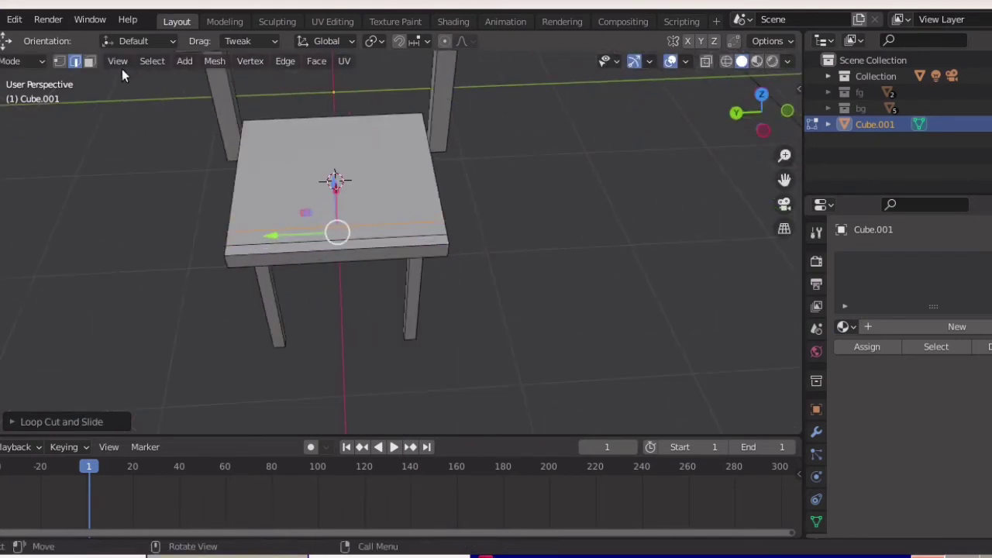
pyautogui.click(89, 61)
pyautogui.click(326, 233)
pyautogui.scroll(-4, 326, 232)
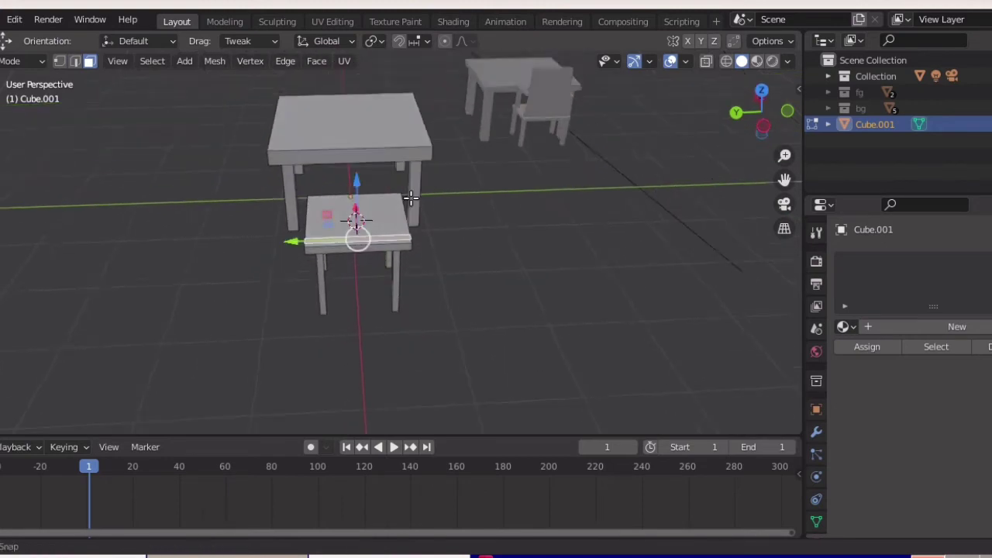
pyautogui.moveTo(365, 217)
pyautogui.mouseDown(button='middle')
pyautogui.moveTo(410, 198)
pyautogui.moveTo(482, 259)
pyautogui.mouseUp(button='middle')
pyautogui.press('KP_1')
pyautogui.press('KP_3')
pyautogui.scroll(2, 407, 204)
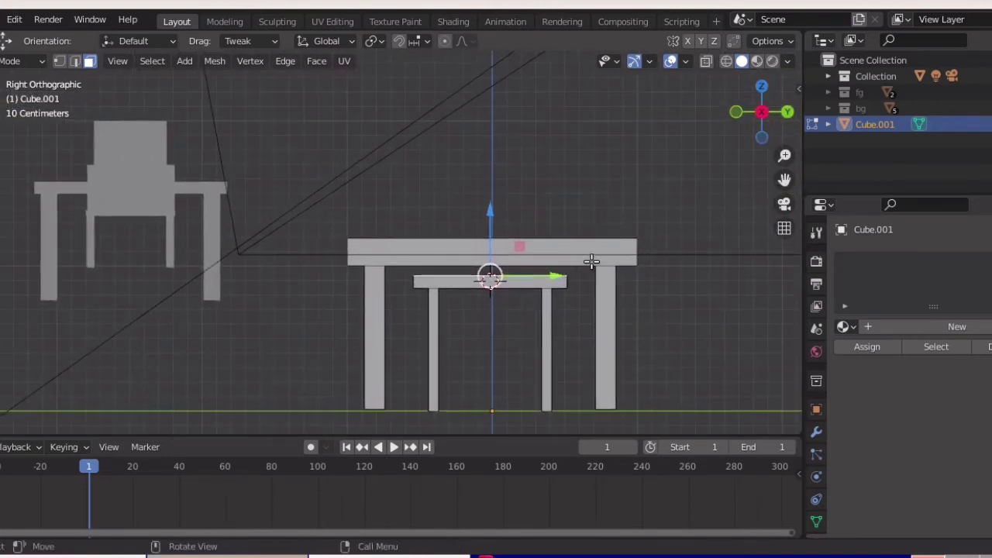
# Extrude the back strip up, narrow its top, then extrude again into a tall backrest and add a loop cut
pyautogui.press('e')
pyautogui.click(589, 216)
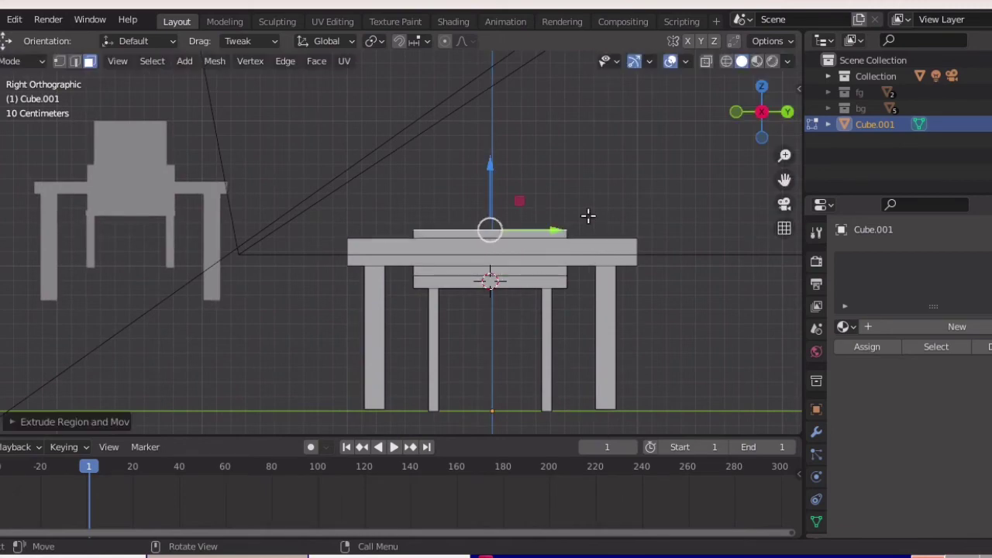
pyautogui.press('s')
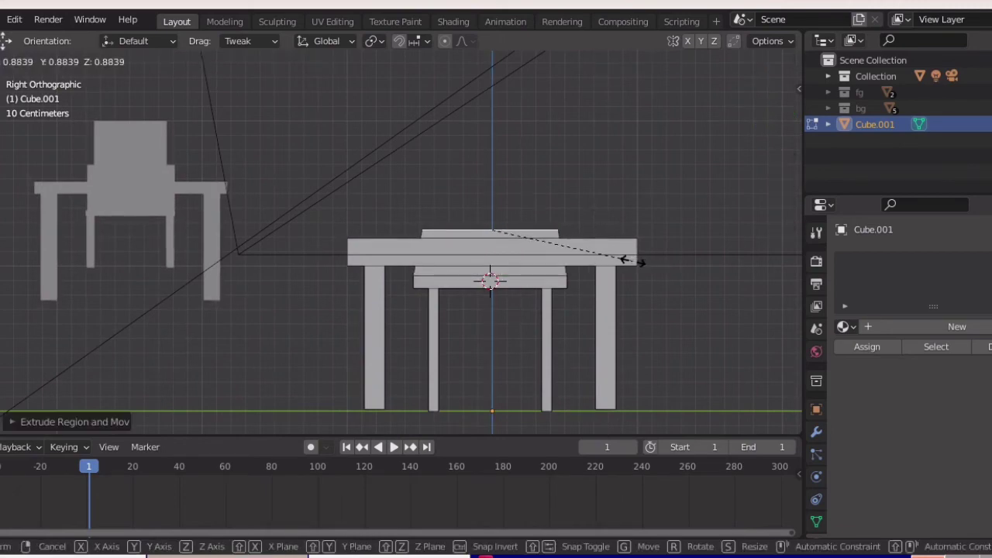
pyautogui.click(624, 260)
pyautogui.press('e')
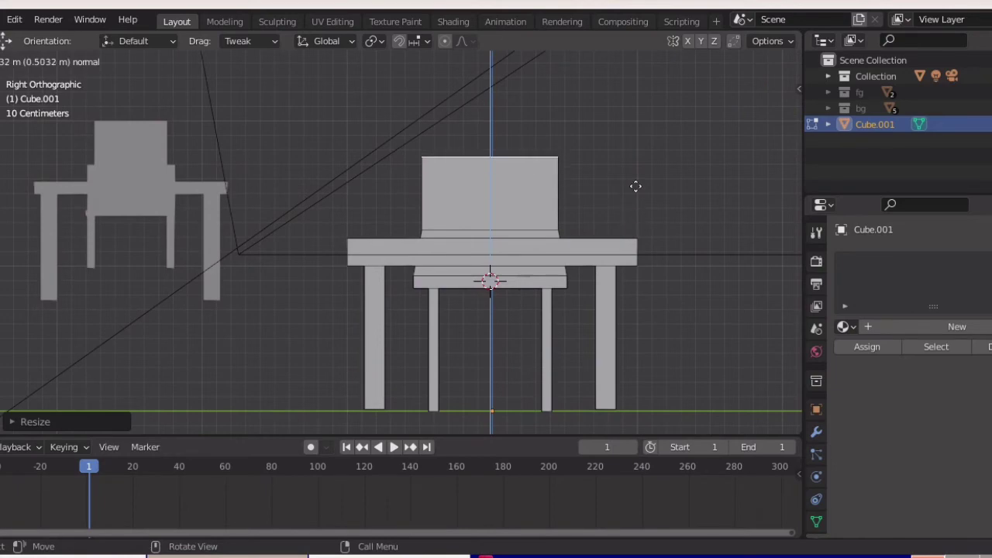
pyautogui.click(636, 186)
pyautogui.moveTo(640, 197)
pyautogui.mouseDown(button='middle')
pyautogui.moveTo(450, 246)
pyautogui.moveTo(505, 230)
pyautogui.mouseUp(button='middle')
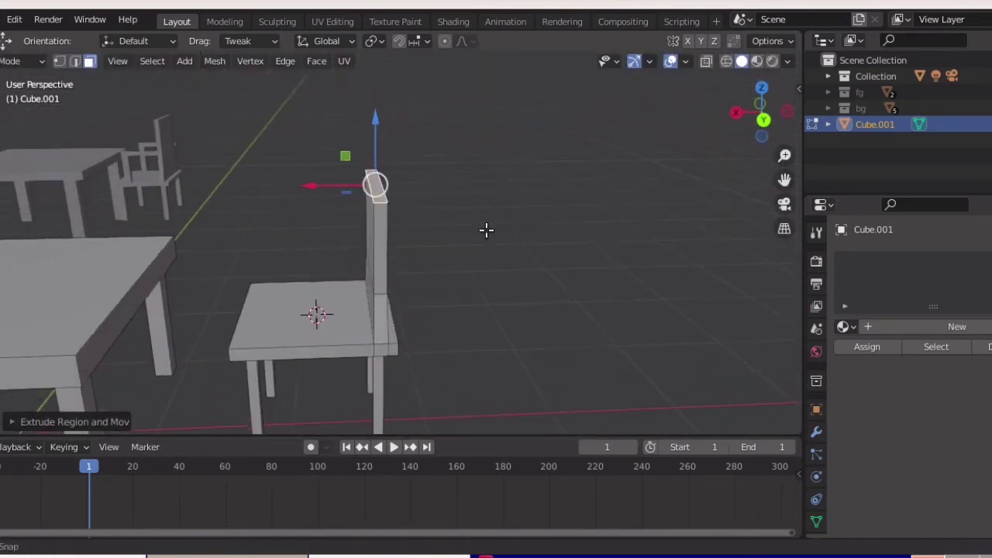
pyautogui.moveTo(373, 293)
pyautogui.mouseDown(button='middle')
pyautogui.moveTo(431, 290)
pyautogui.moveTo(574, 364)
pyautogui.moveTo(569, 339)
pyautogui.mouseUp(button='middle')
pyautogui.hotkey('ctrl', 'r')
pyautogui.click(581, 377)
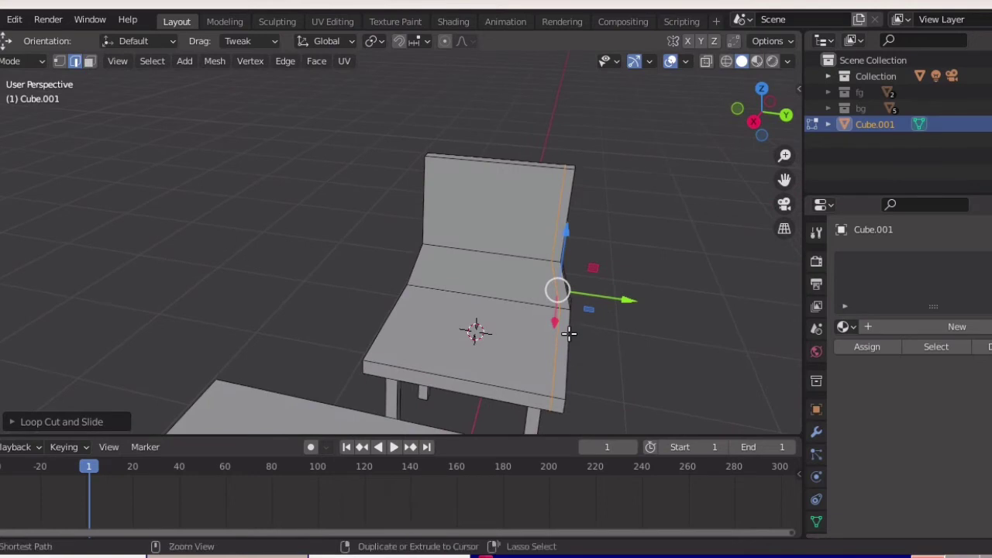
# Add loop cuts across the seat, shift them along X, then cut another loop across seat and back
pyautogui.hotkey('ctrl', 'r')
pyautogui.scroll(1, 569, 334)
pyautogui.click(569, 334)
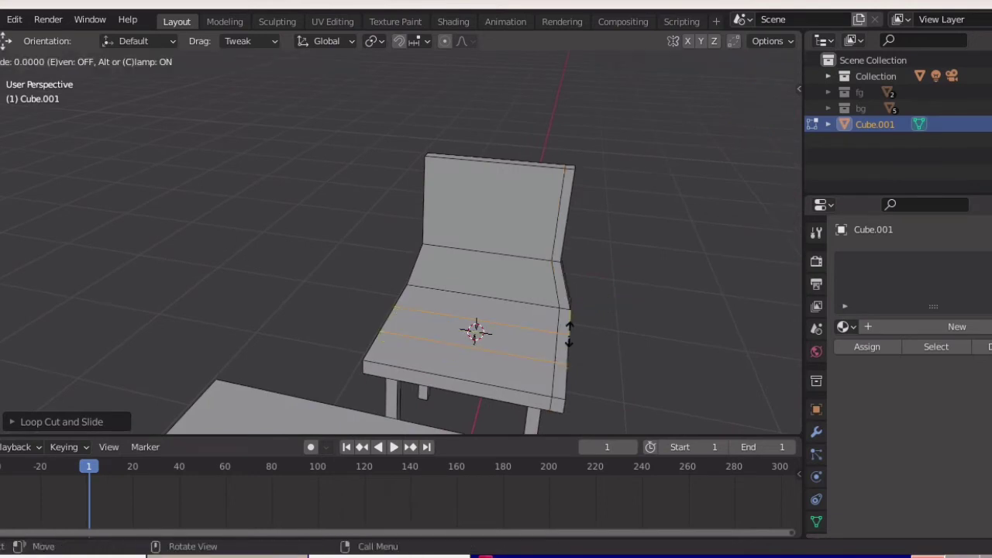
pyautogui.rightClick(569, 333)
pyautogui.press('g')
pyautogui.press('x')
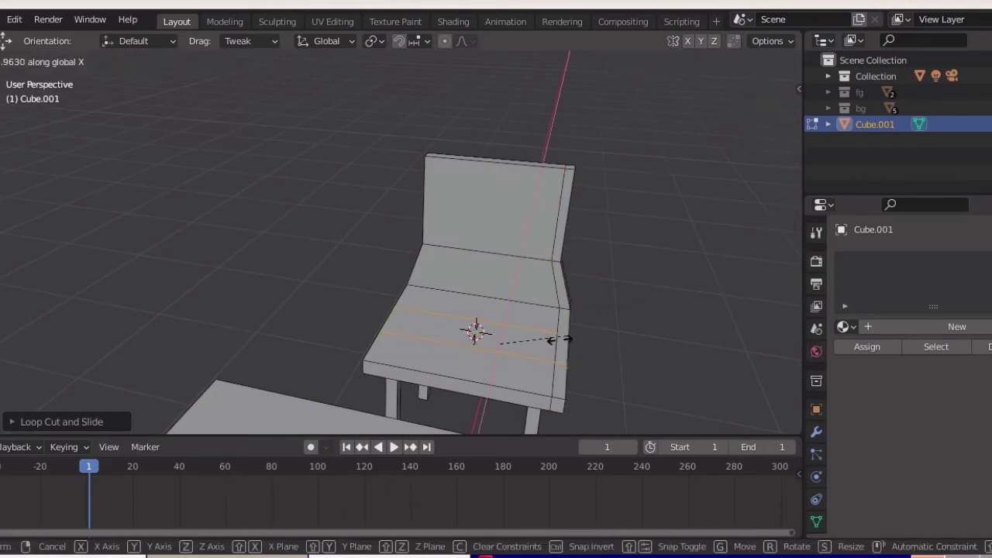
pyautogui.click(508, 365)
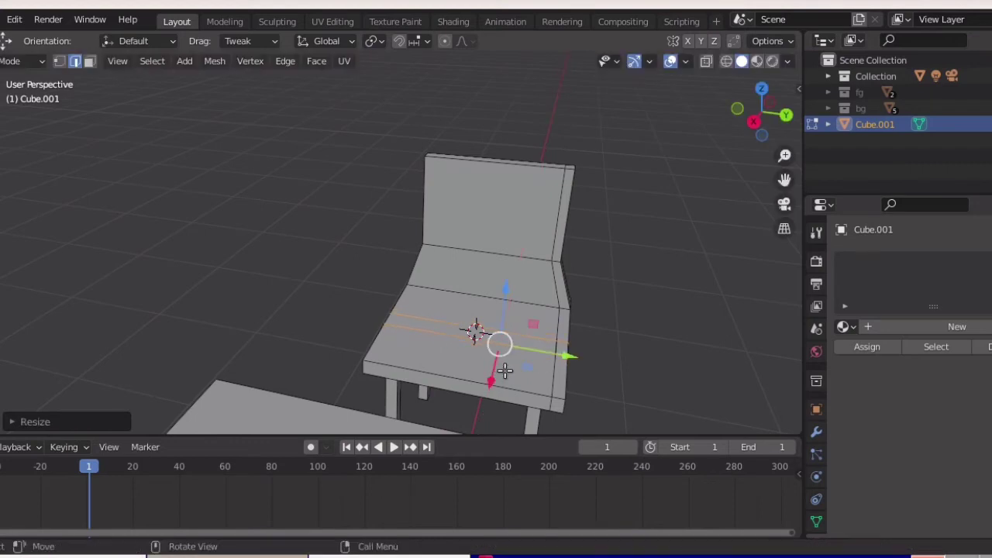
pyautogui.moveTo(508, 364); pyautogui.dragTo(421, 310, button='middle')
pyautogui.hotkey('ctrl', 'r')
pyautogui.click(421, 310)
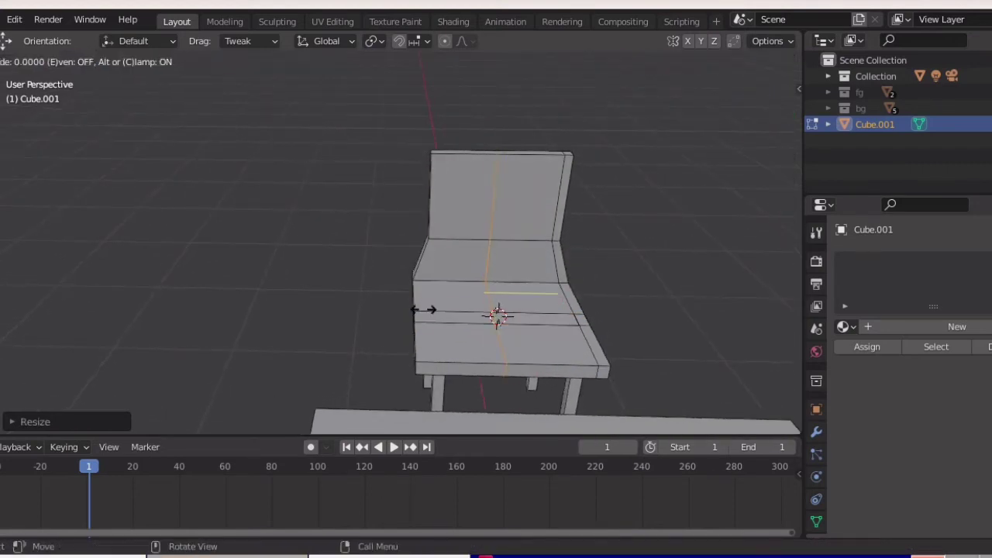
pyautogui.click(356, 315)
# Select the left and right seat-side faces in face mode
pyautogui.moveTo(355, 315)
pyautogui.mouseDown(button='middle')
pyautogui.moveTo(554, 328)
pyautogui.moveTo(240, 98)
pyautogui.mouseUp(button='middle')
pyautogui.click(88, 62)
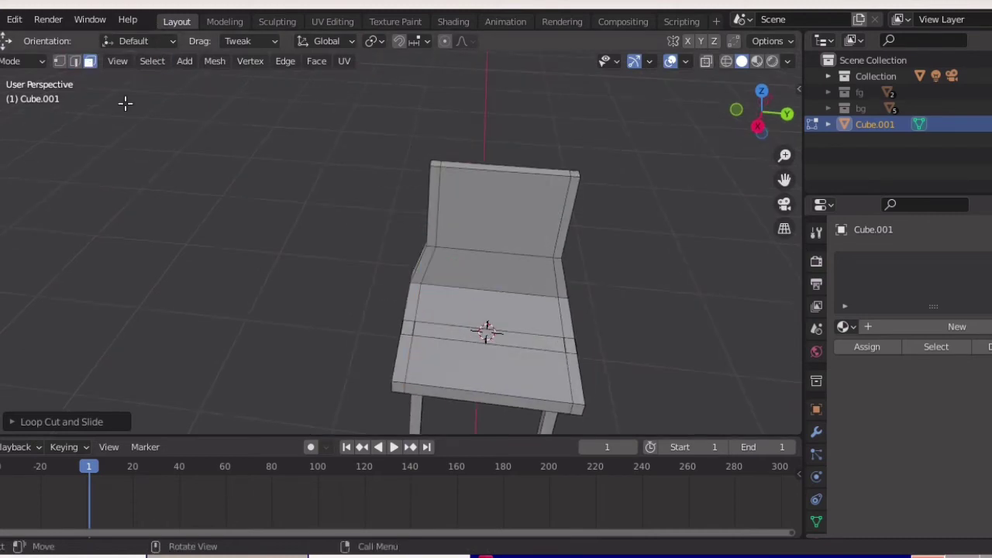
pyautogui.moveTo(404, 326); pyautogui.dragTo(407, 328)
pyautogui.keyDown('shift'); pyautogui.click(559, 340); pyautogui.keyUp('shift')
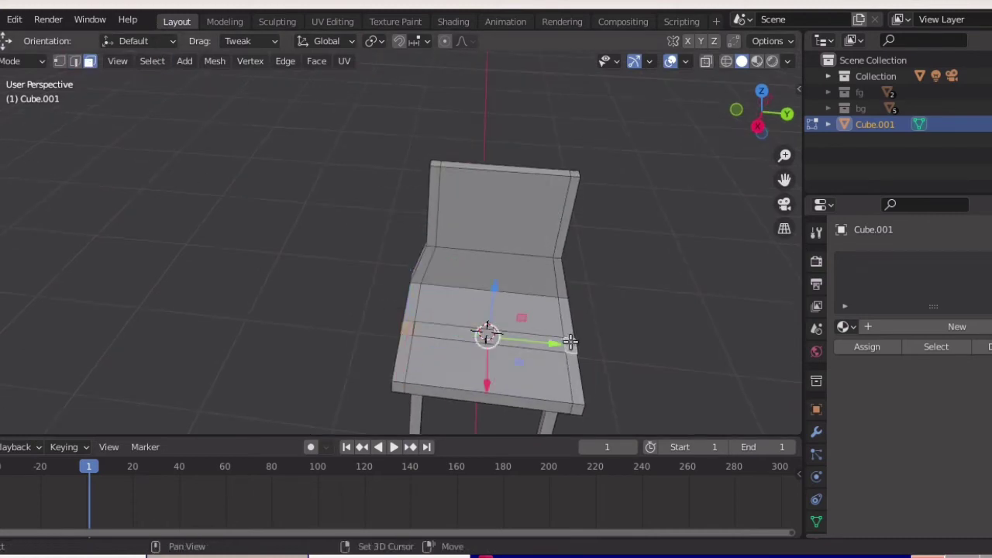
pyautogui.moveTo(560, 340); pyautogui.dragTo(494, 308, button='middle')
# Extrude the two seat-side faces upward into posts and raise the post top higher
pyautogui.press('e')
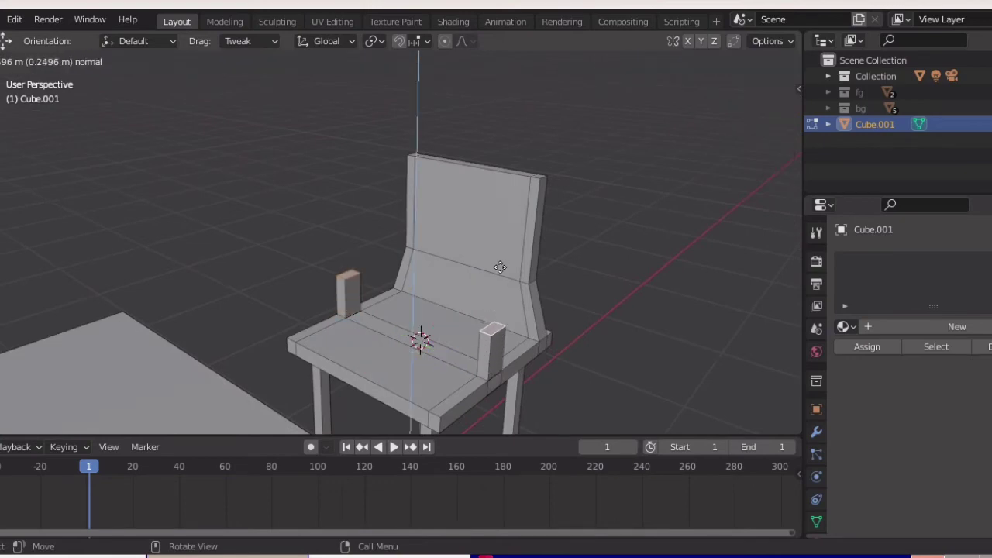
pyautogui.click(503, 266)
pyautogui.moveTo(503, 266)
pyautogui.mouseDown(button='middle')
pyautogui.moveTo(437, 247)
pyautogui.moveTo(391, 250)
pyautogui.mouseUp(button='middle')
pyautogui.moveTo(302, 201)
pyautogui.mouseDown()
pyautogui.moveTo(304, 171)
pyautogui.moveTo(346, 185)
pyautogui.mouseUp()
# Add a loop cut on each of the two posts
pyautogui.hotkey('ctrl', 'r')
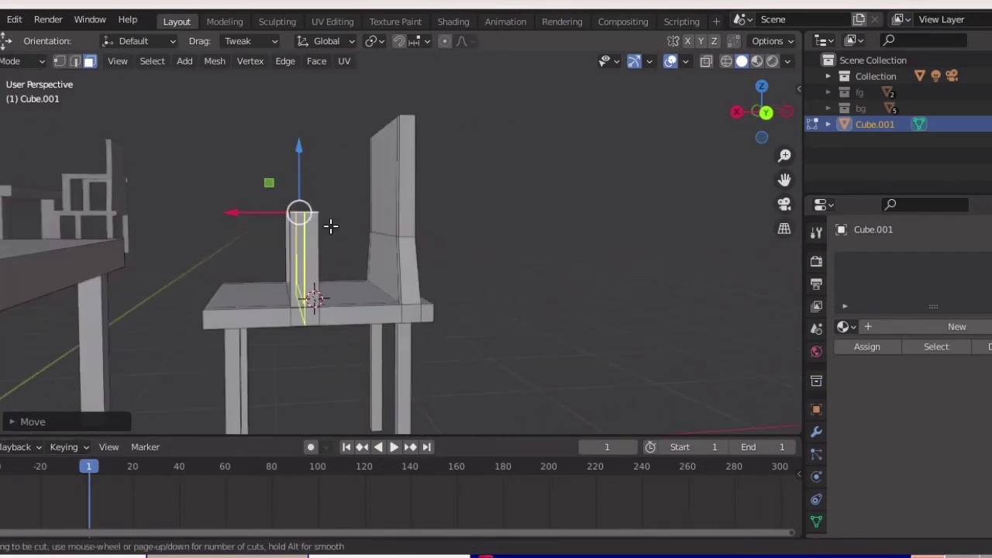
pyautogui.click(313, 226)
pyautogui.click(314, 197)
pyautogui.moveTo(313, 197)
pyautogui.mouseDown(button='middle')
pyautogui.moveTo(432, 228)
pyautogui.moveTo(414, 285)
pyautogui.mouseUp(button='middle')
pyautogui.click(405, 279)
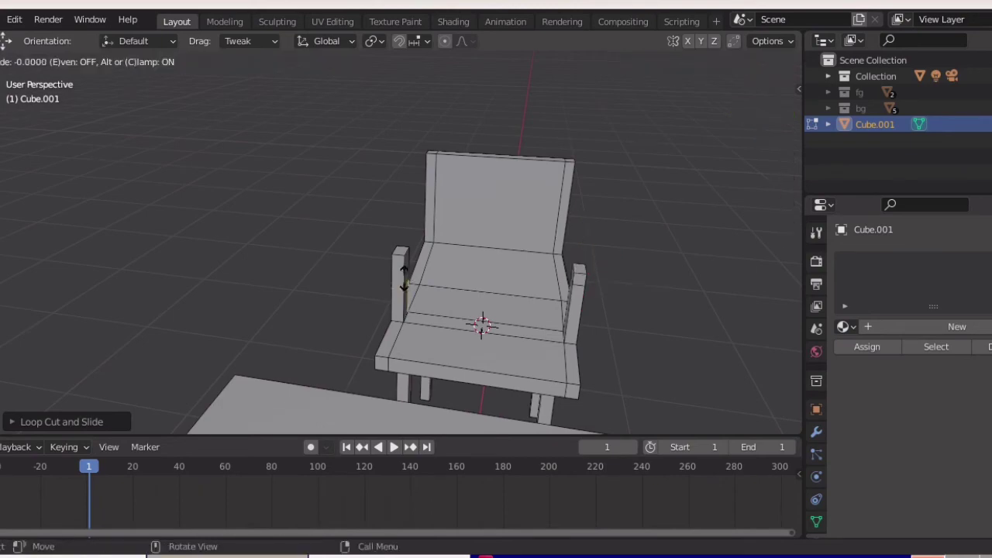
pyautogui.click(403, 256)
pyautogui.moveTo(403, 256)
pyautogui.mouseDown(button='middle')
pyautogui.moveTo(443, 243)
pyautogui.moveTo(443, 215)
pyautogui.moveTo(432, 212)
pyautogui.moveTo(571, 202)
pyautogui.moveTo(266, 268)
pyautogui.moveTo(116, 250)
pyautogui.mouseUp(button='middle')
pyautogui.scroll(2, 461, 230)
# Extrude the post's arm face back toward the chair back as an armrest
pyautogui.click(89, 60)
pyautogui.click(440, 187)
pyautogui.press('e')
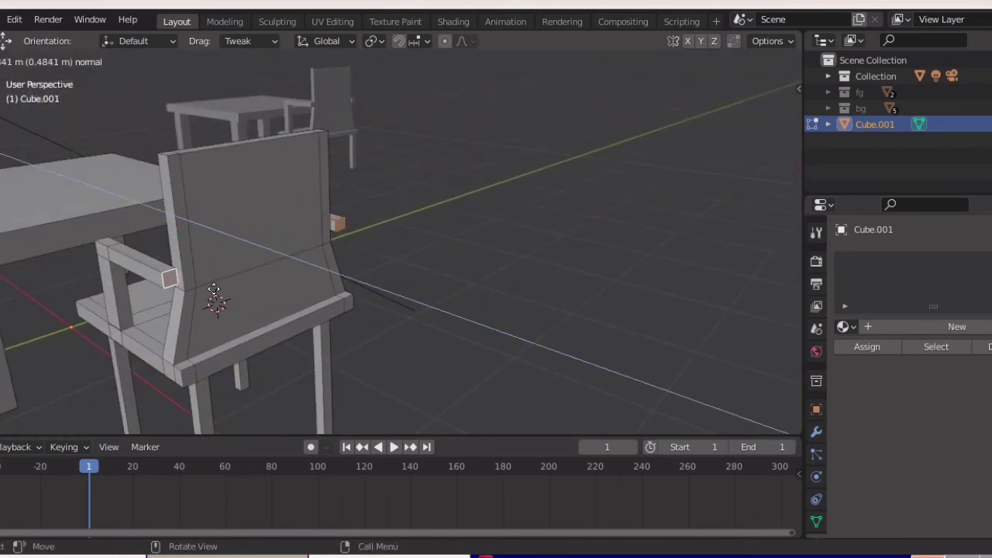
pyautogui.click(214, 289)
pyautogui.moveTo(214, 290)
pyautogui.mouseDown(button='middle')
pyautogui.moveTo(171, 290)
pyautogui.moveTo(303, 234)
pyautogui.mouseUp(button='middle')
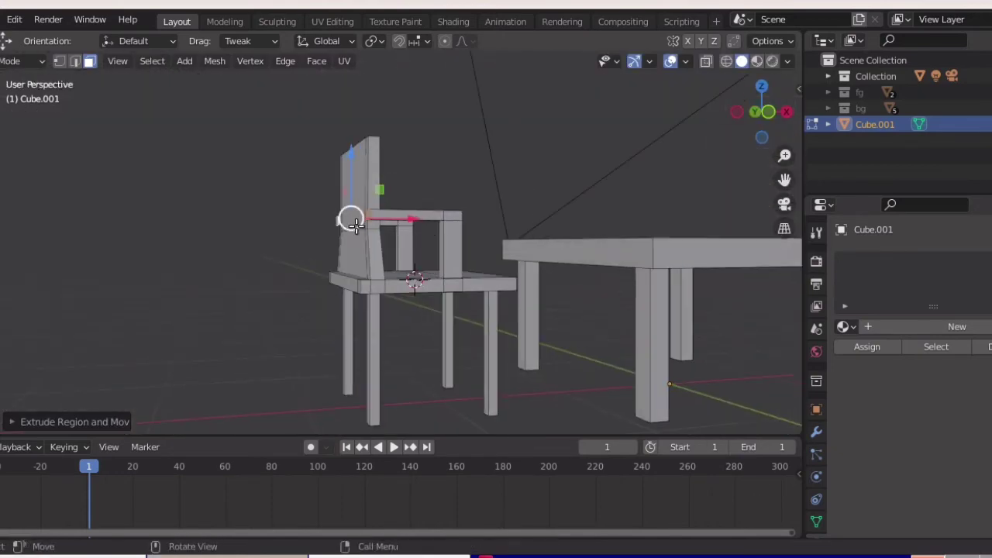
# In side orthographic view, scale the armrest ends along Y, then leave Edit Mode
pyautogui.press('ctrl+KP_3')
pyautogui.press('s')
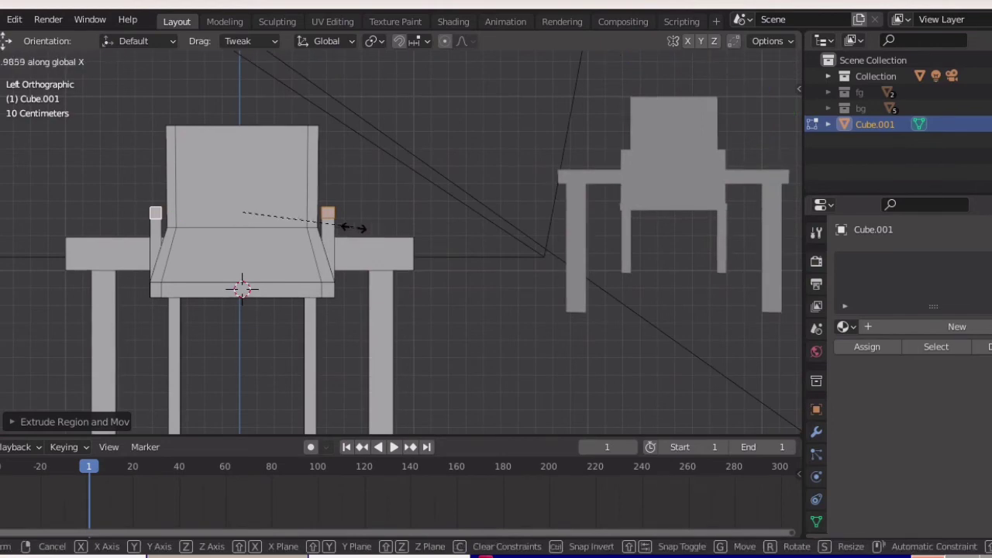
pyautogui.press('Escape')
pyautogui.press('s')
pyautogui.press('y')
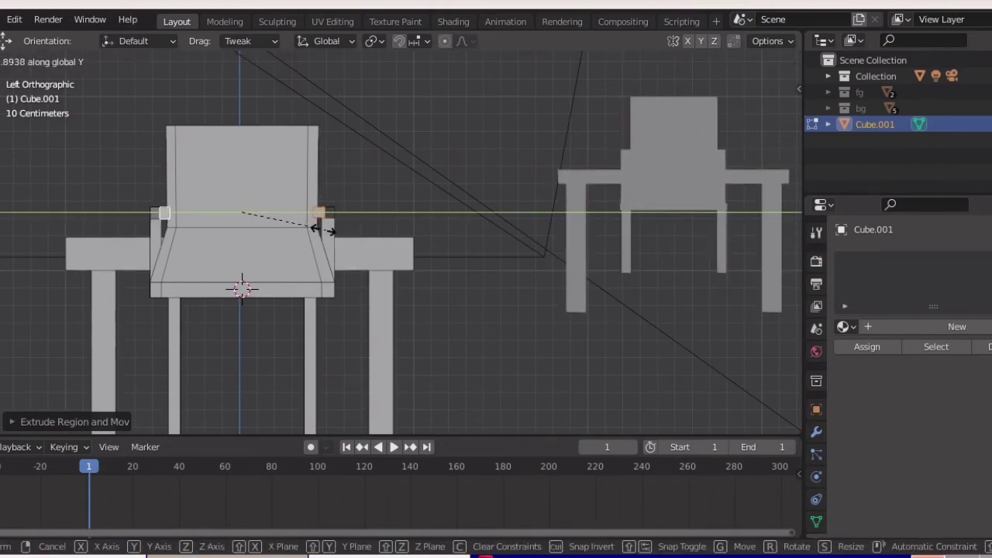
pyautogui.click(329, 232)
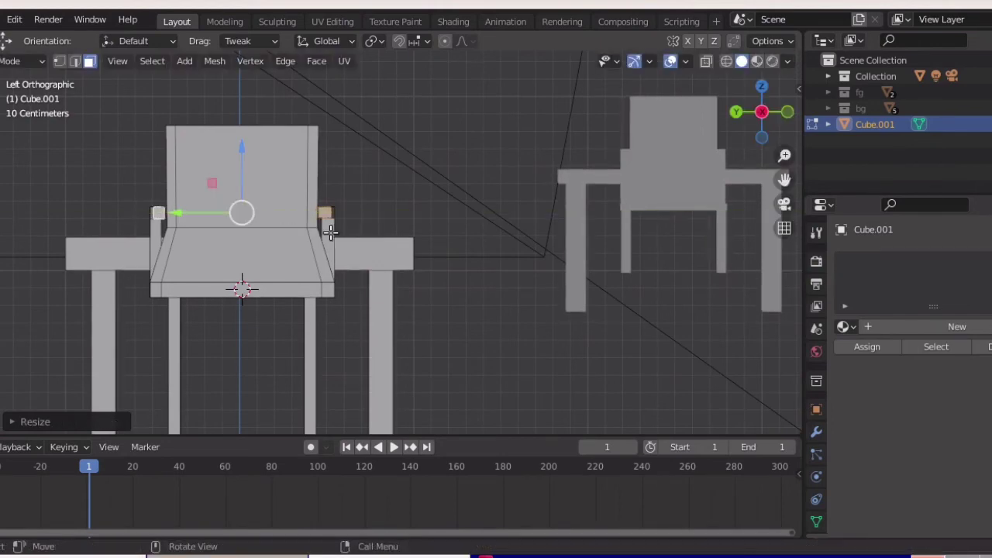
pyautogui.press('Tab')
pyautogui.moveTo(332, 233)
pyautogui.mouseDown(button='middle')
pyautogui.moveTo(519, 300)
pyautogui.moveTo(549, 274)
pyautogui.moveTo(554, 296)
pyautogui.moveTo(506, 283)
pyautogui.moveTo(515, 304)
pyautogui.mouseUp(button='middle')
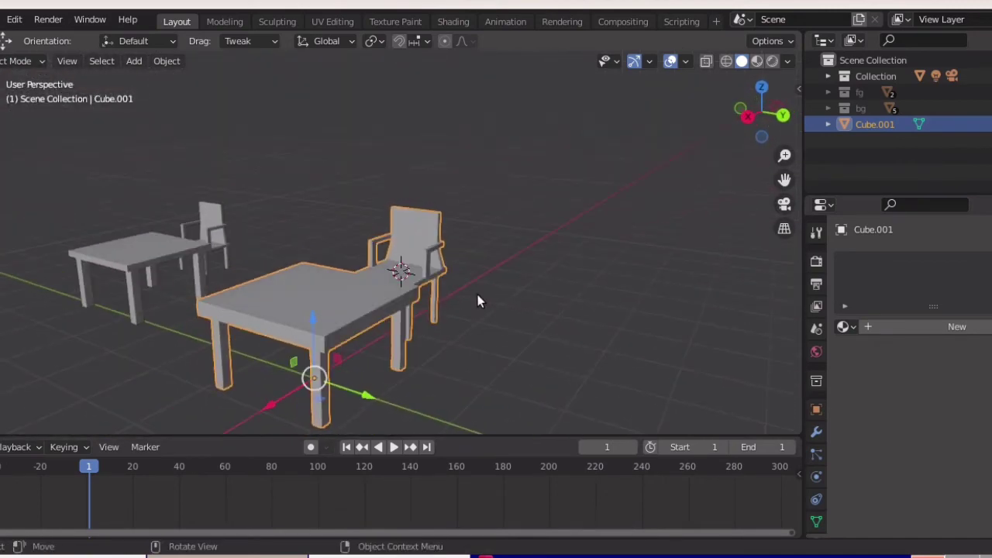
# Delete Cube.001, snap the 3D cursor to the world origin and add a plane there
pyautogui.press('x')
pyautogui.click(481, 298)
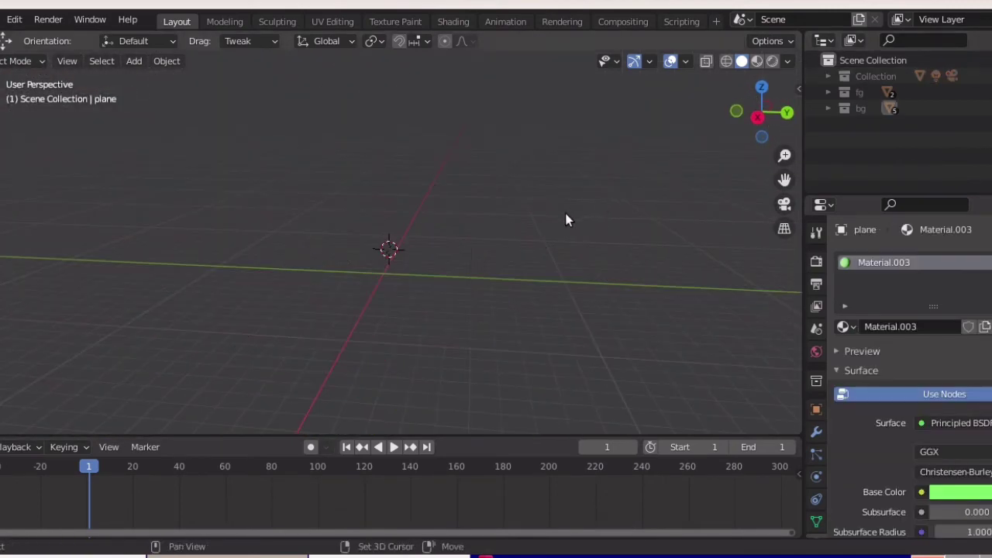
pyautogui.hotkey('shift', 's')
pyautogui.click(496, 291)
pyautogui.hotkey('shift', 'a')
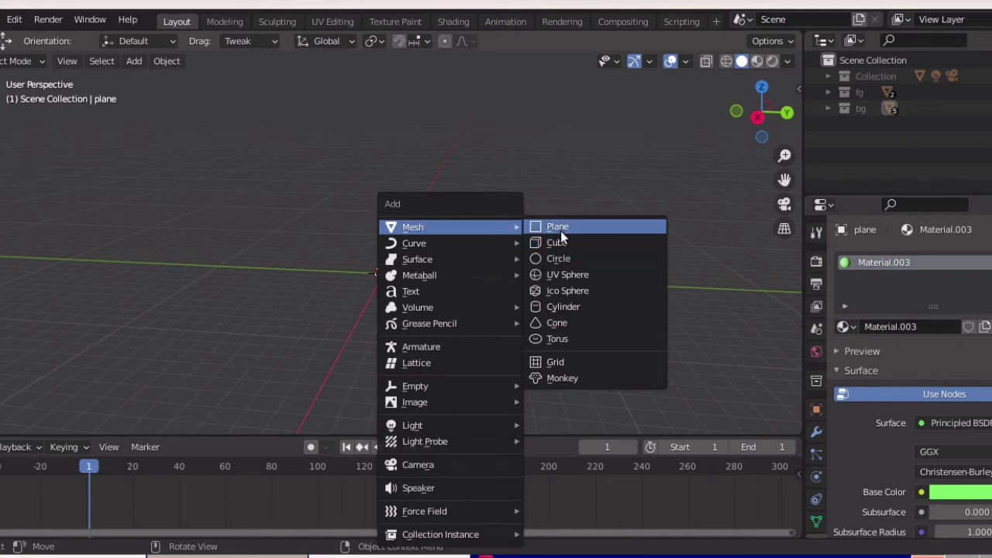
pyautogui.click(558, 228)
pyautogui.moveTo(405, 249)
pyautogui.mouseDown(button='middle')
pyautogui.moveTo(446, 234)
pyautogui.moveTo(416, 263)
pyautogui.moveTo(405, 229)
pyautogui.moveTo(365, 211)
pyautogui.mouseUp(button='middle')
# Scale up the plane and enter Edit Mode in the front orthographic view
pyautogui.press('Tab')
pyautogui.press('Tab')
pyautogui.press('s')
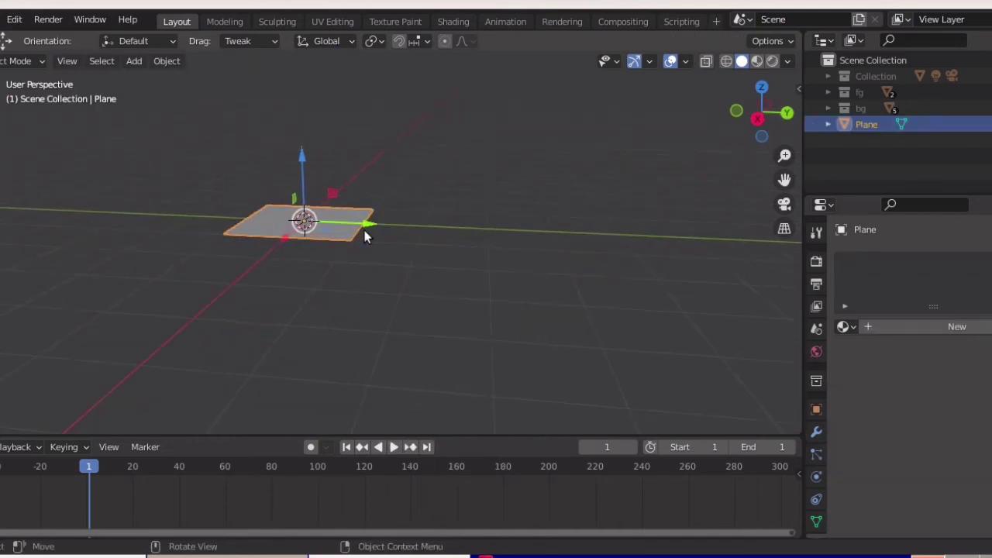
pyautogui.click(426, 231)
pyautogui.scroll(-3, 464, 216)
pyautogui.moveTo(464, 216)
pyautogui.mouseDown(button='middle')
pyautogui.moveTo(452, 202)
pyautogui.moveTo(413, 242)
pyautogui.mouseUp(button='middle')
pyautogui.press('Tab')
pyautogui.press('w')
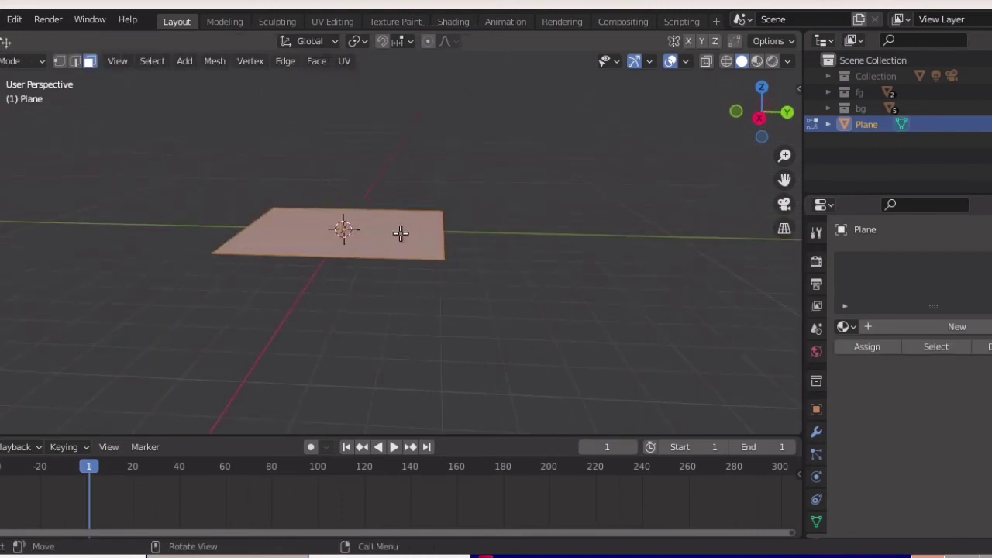
pyautogui.moveTo(333, 227)
pyautogui.mouseDown(button='middle')
pyautogui.moveTo(416, 164)
pyautogui.moveTo(333, 222)
pyautogui.moveTo(411, 178)
pyautogui.mouseUp(button='middle')
pyautogui.press('Tab')
pyautogui.press('Tab')
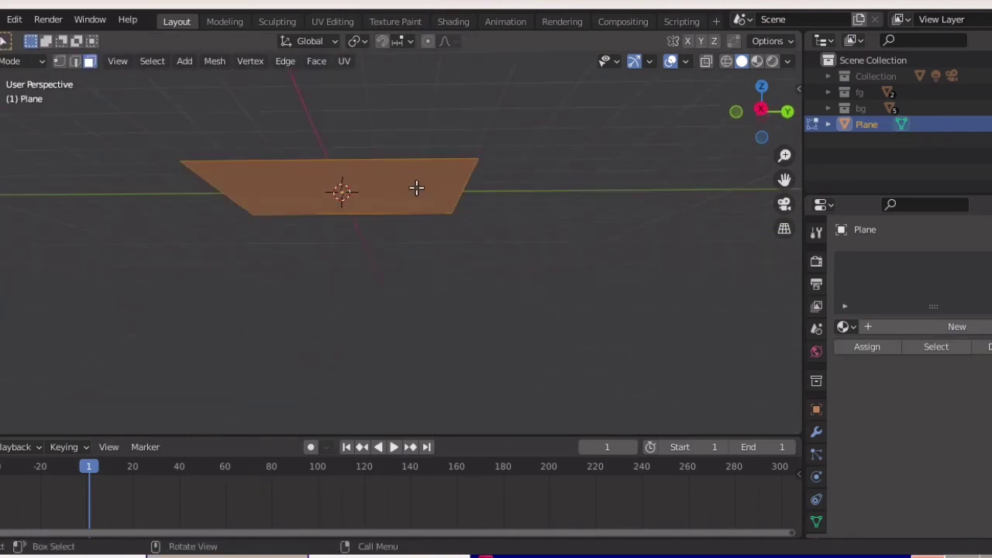
pyautogui.press('KP_1')
# Extrude the edge downward three times, scaling each new bottom edge narrower
pyautogui.press('e')
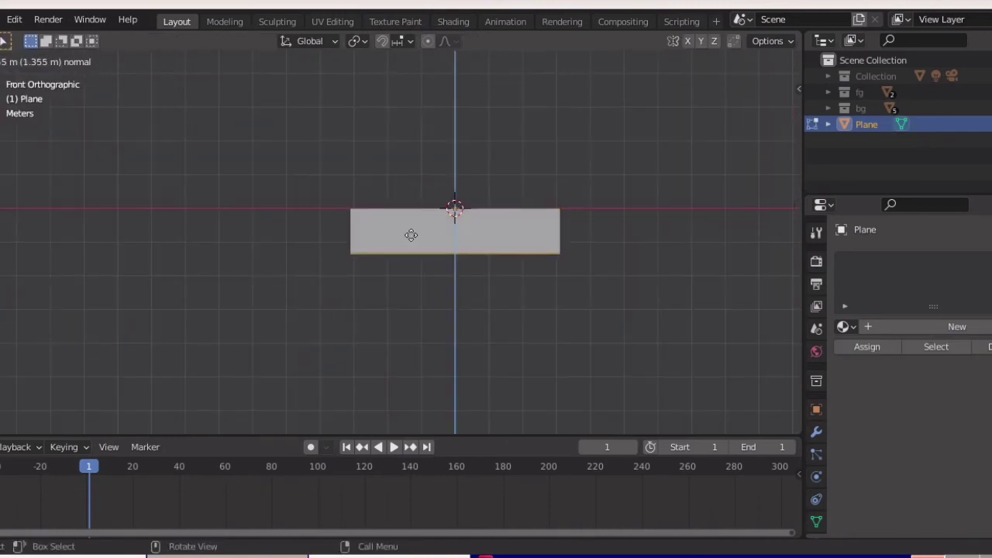
pyautogui.click(410, 235)
pyautogui.press('s')
pyautogui.click(602, 245)
pyautogui.press('e')
pyautogui.click(591, 280)
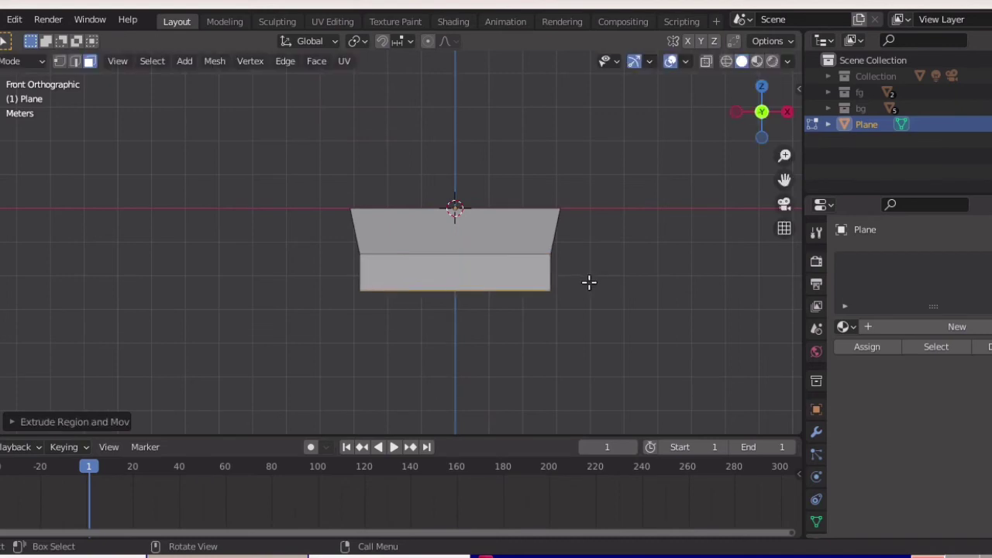
pyautogui.press('s')
pyautogui.click(571, 274)
pyautogui.press('e')
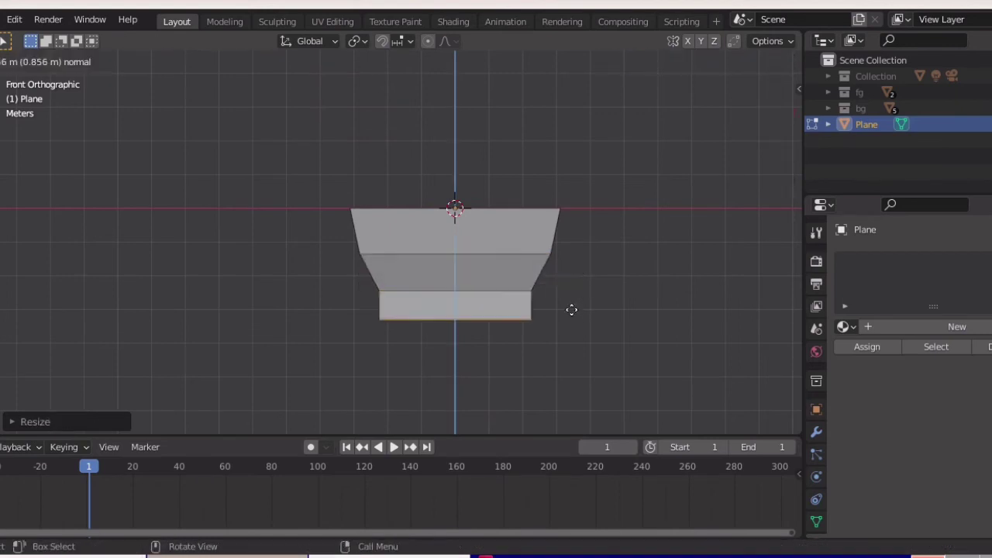
pyautogui.click(594, 295)
pyautogui.press('s')
pyautogui.click(513, 310)
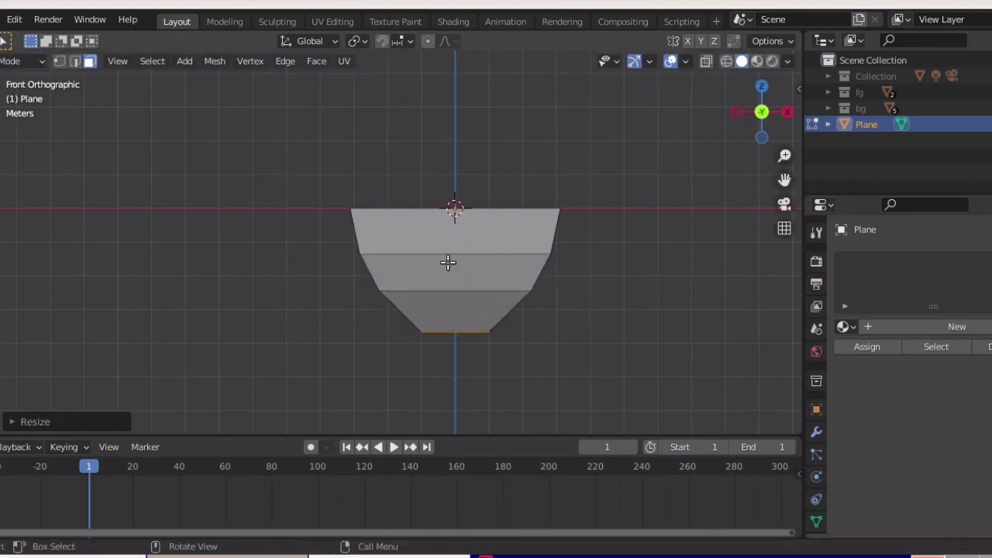
# Nudge the tapered bottom edge slightly along the vertical axis
pyautogui.hotkey('shift', 'space')
pyautogui.press('g')
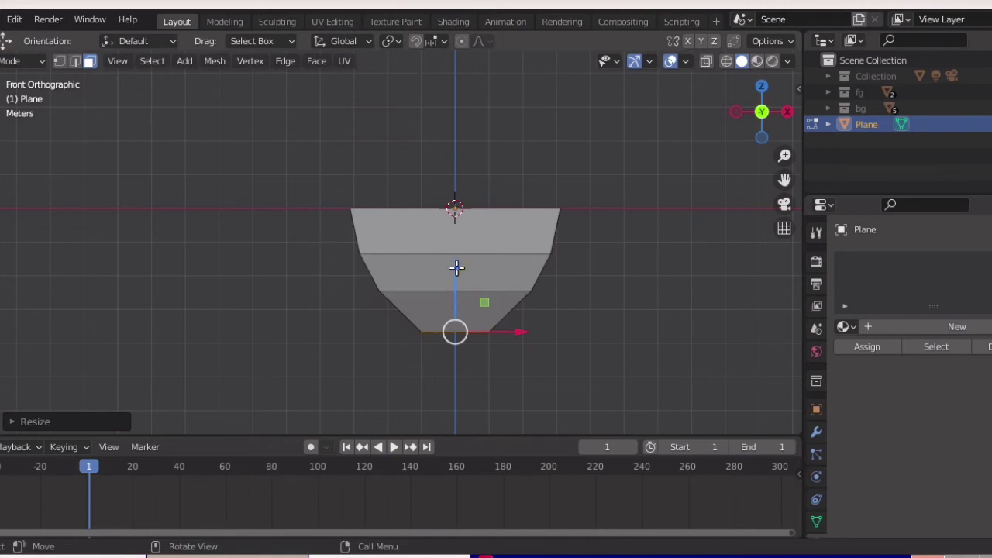
pyautogui.moveTo(456, 267); pyautogui.dragTo(463, 262)
pyautogui.moveTo(540, 257); pyautogui.dragTo(437, 283, button='middle')
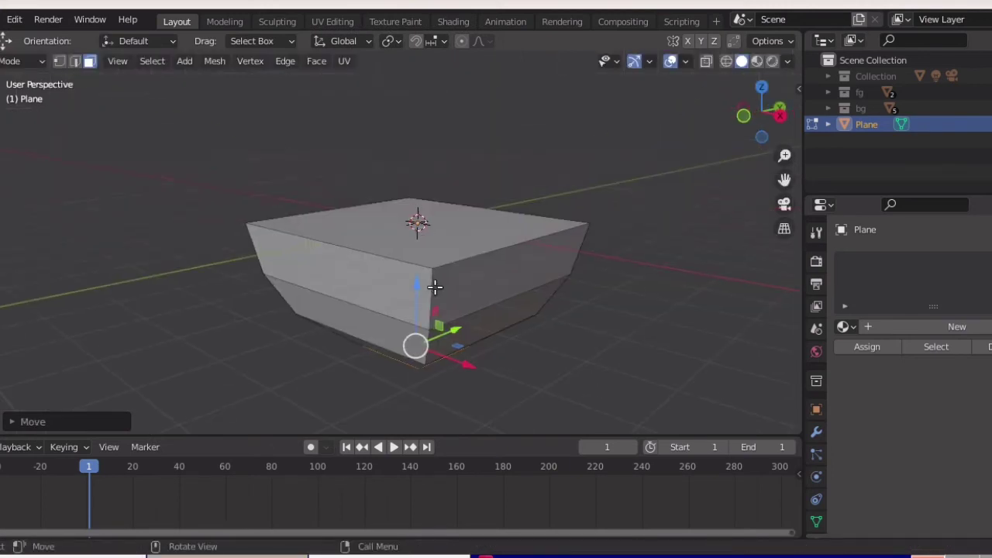
# Subdivide the entire box mesh once to give it more geometry
pyautogui.press('a')
pyautogui.rightClick(408, 265)
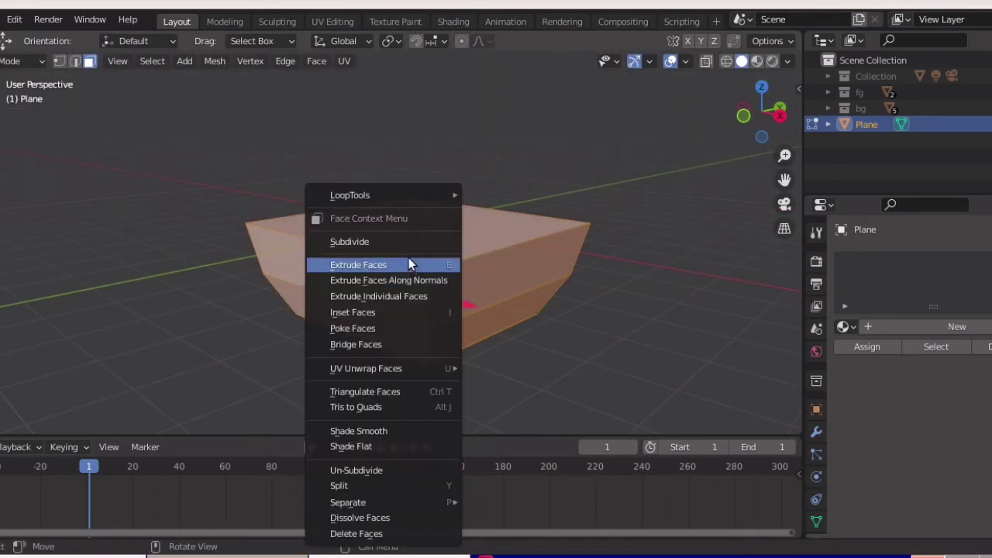
pyautogui.click(375, 242)
pyautogui.click(116, 420)
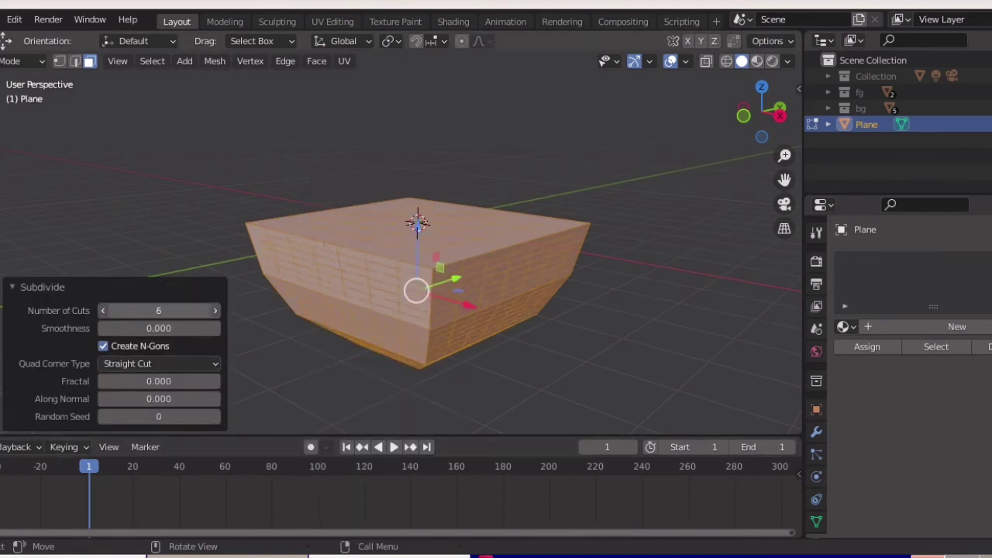
pyautogui.click(22, 290)
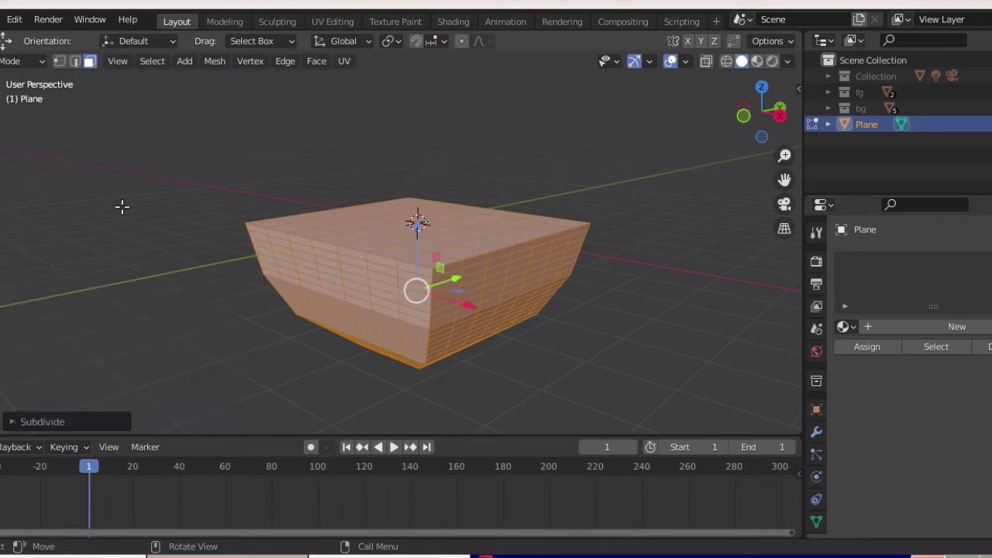
# In Sculpt Mode, smooth the box's front, corners, edges and bottom into a rounded lump
pyautogui.press('Tab')
pyautogui.click(20, 61)
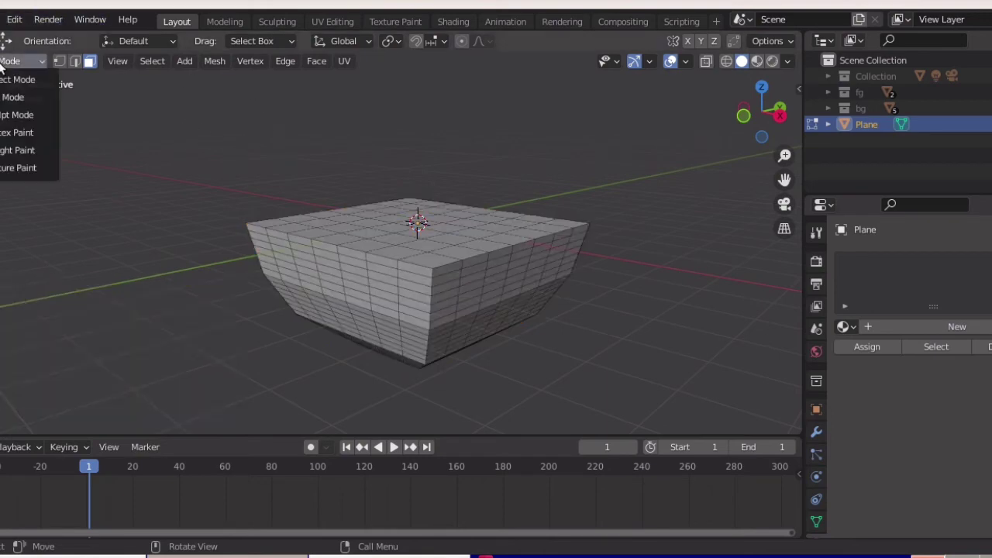
pyautogui.click(22, 115)
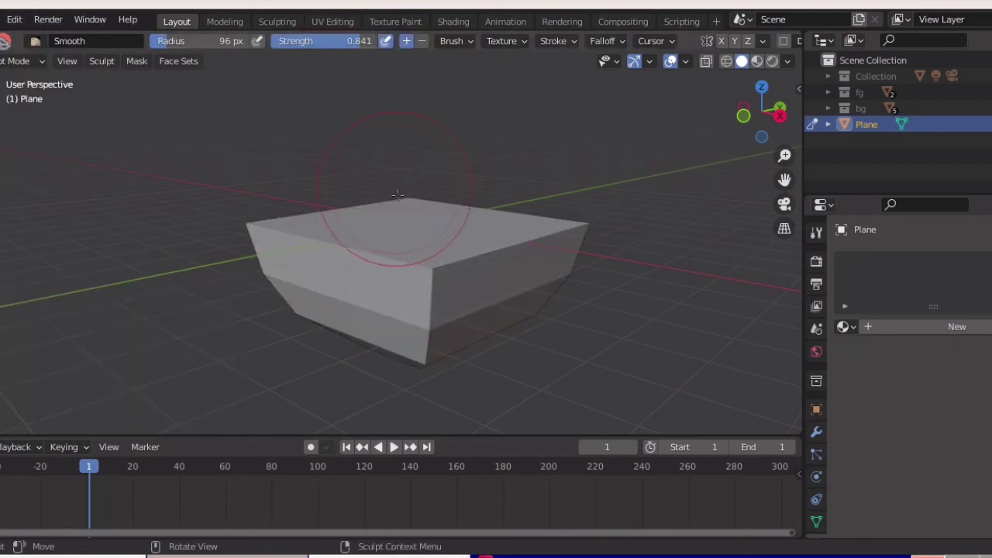
pyautogui.moveTo(421, 221)
pyautogui.mouseDown(button='middle')
pyautogui.moveTo(401, 279)
pyautogui.moveTo(366, 295)
pyautogui.mouseUp(button='middle')
pyautogui.moveTo(318, 328)
pyautogui.mouseDown()
pyautogui.moveTo(350, 295)
pyautogui.moveTo(343, 288)
pyautogui.moveTo(395, 268)
pyautogui.moveTo(512, 260)
pyautogui.mouseUp()
pyautogui.moveTo(512, 260)
pyautogui.mouseDown(button='middle')
pyautogui.moveTo(571, 248)
pyautogui.moveTo(373, 286)
pyautogui.mouseUp(button='middle')
pyautogui.moveTo(373, 286)
pyautogui.mouseDown()
pyautogui.moveTo(356, 279)
pyautogui.moveTo(383, 225)
pyautogui.moveTo(425, 188)
pyautogui.mouseUp()
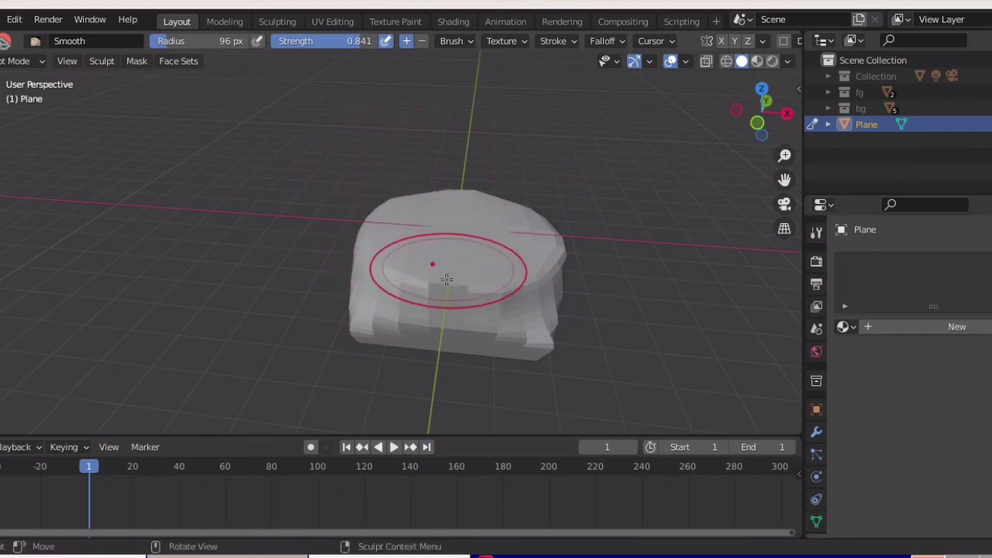
pyautogui.moveTo(432, 266)
pyautogui.mouseDown(button='middle')
pyautogui.moveTo(471, 232)
pyautogui.moveTo(539, 255)
pyautogui.mouseUp(button='middle')
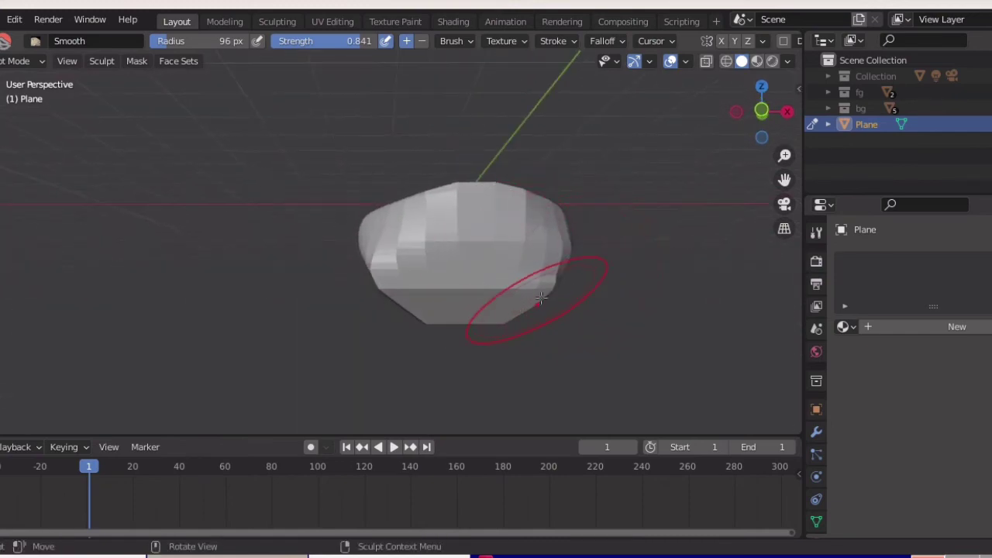
pyautogui.moveTo(541, 298)
pyautogui.mouseDown()
pyautogui.moveTo(432, 309)
pyautogui.moveTo(410, 278)
pyautogui.moveTo(405, 296)
pyautogui.mouseUp()
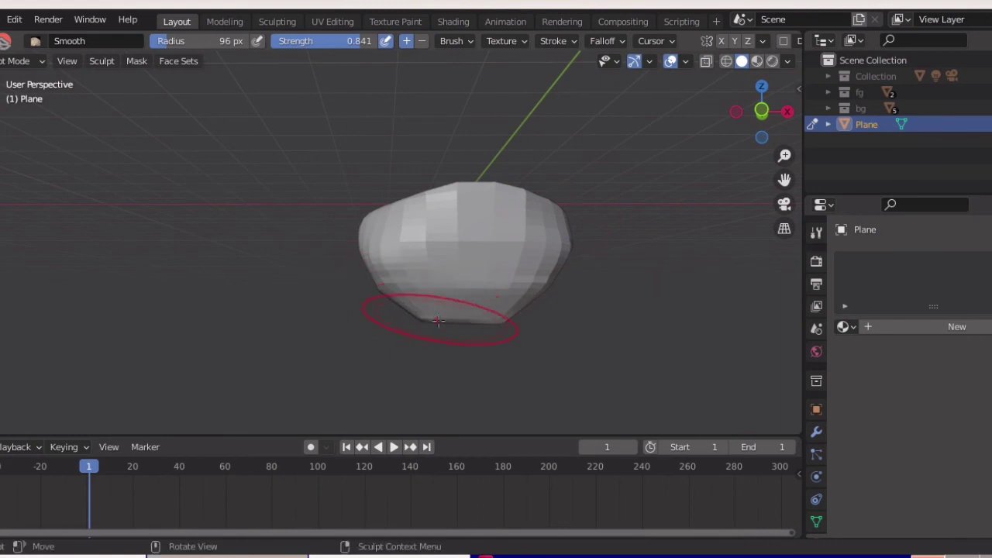
pyautogui.moveTo(514, 321); pyautogui.dragTo(344, 332, button='middle')
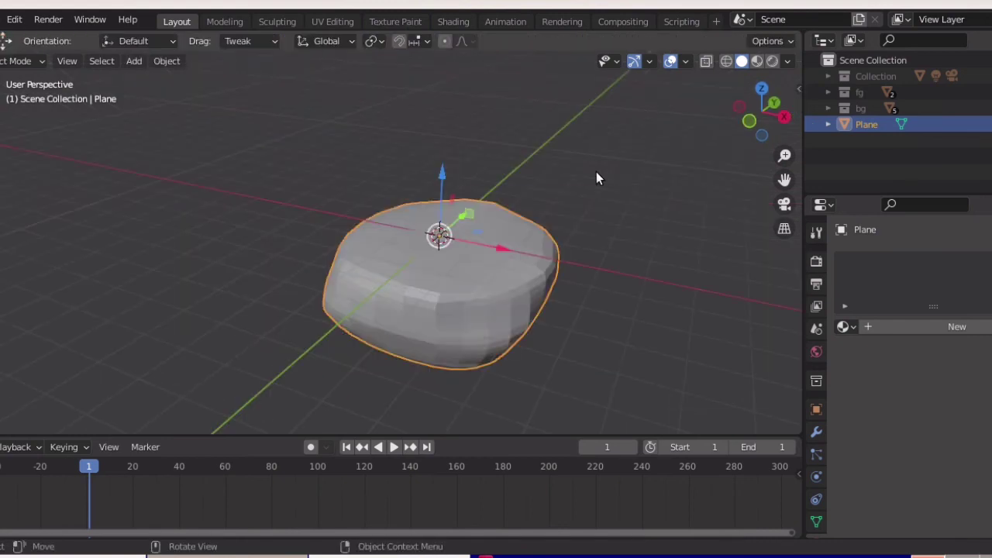
# Delete the sculpted test shape and unhide the house, trees, rocks and ground
pyautogui.press('Delete')
pyautogui.hotkey('alt', 'h')
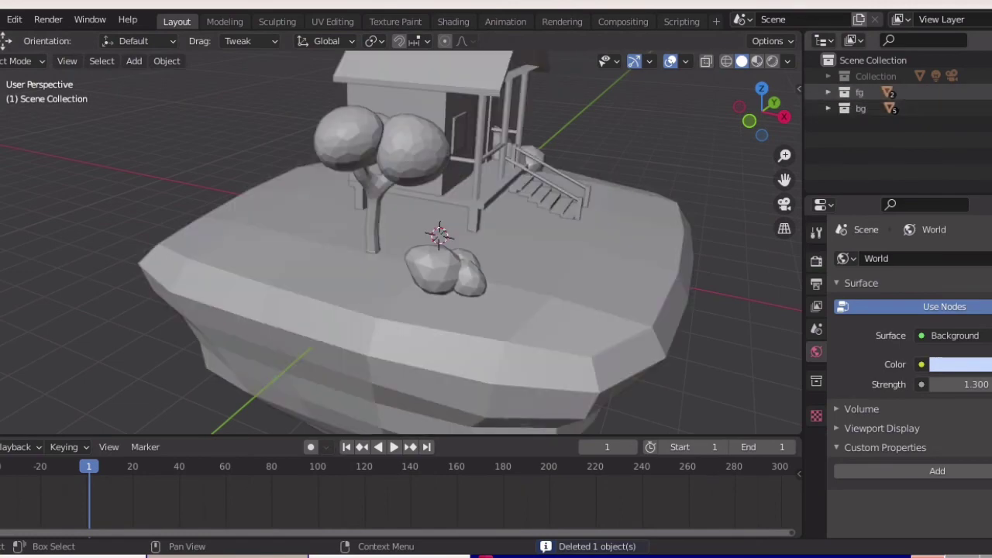
pyautogui.moveTo(498, 279)
pyautogui.mouseDown(button='middle')
pyautogui.moveTo(556, 247)
pyautogui.moveTo(447, 344)
pyautogui.moveTo(442, 290)
pyautogui.moveTo(527, 262)
pyautogui.moveTo(321, 264)
pyautogui.moveTo(473, 234)
pyautogui.moveTo(451, 247)
pyautogui.mouseUp(button='middle')
pyautogui.click(442, 247)
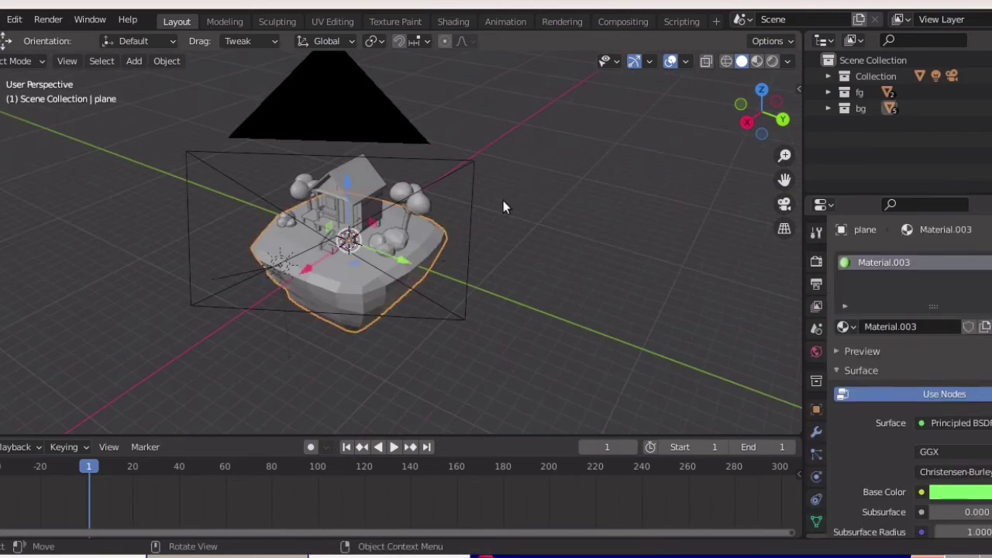
# View through the camera, trying Perspective lens type before returning to Orthographic
pyautogui.click(471, 165)
pyautogui.press('KP_0')
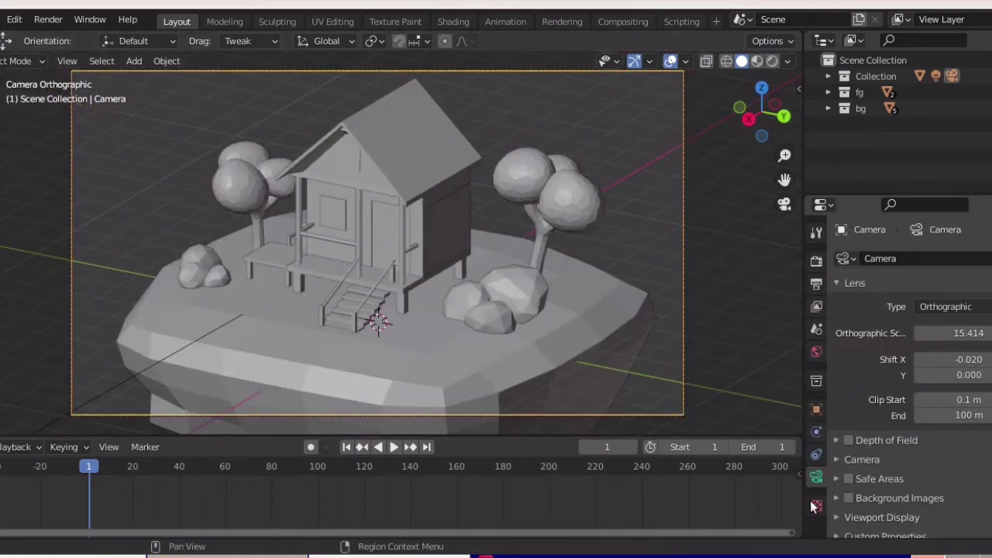
pyautogui.click(962, 308)
pyautogui.click(956, 326)
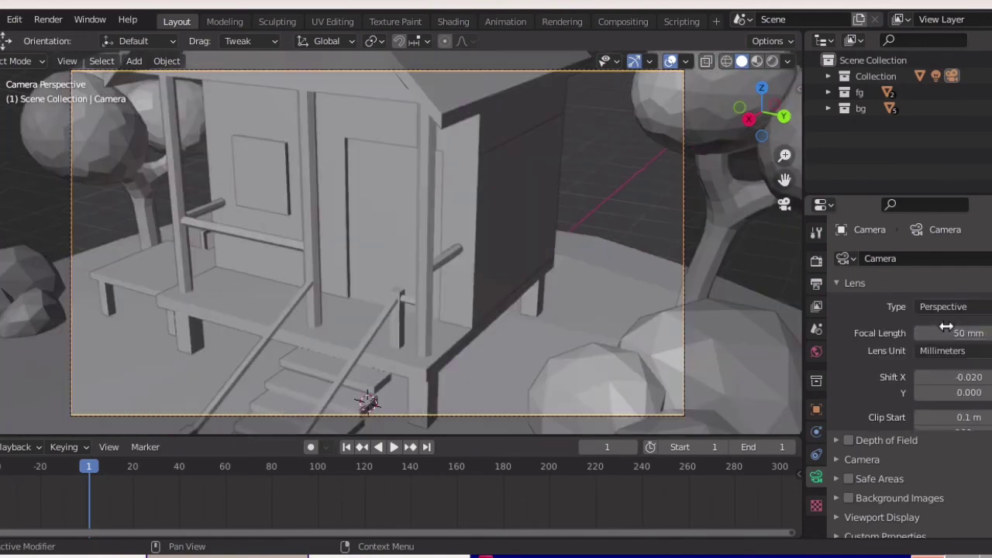
pyautogui.click(963, 307)
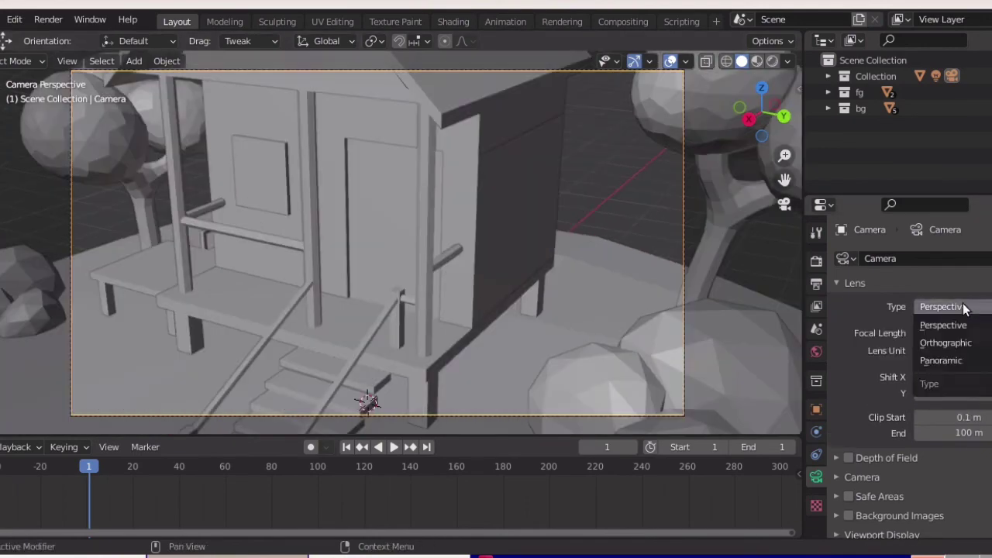
pyautogui.click(946, 344)
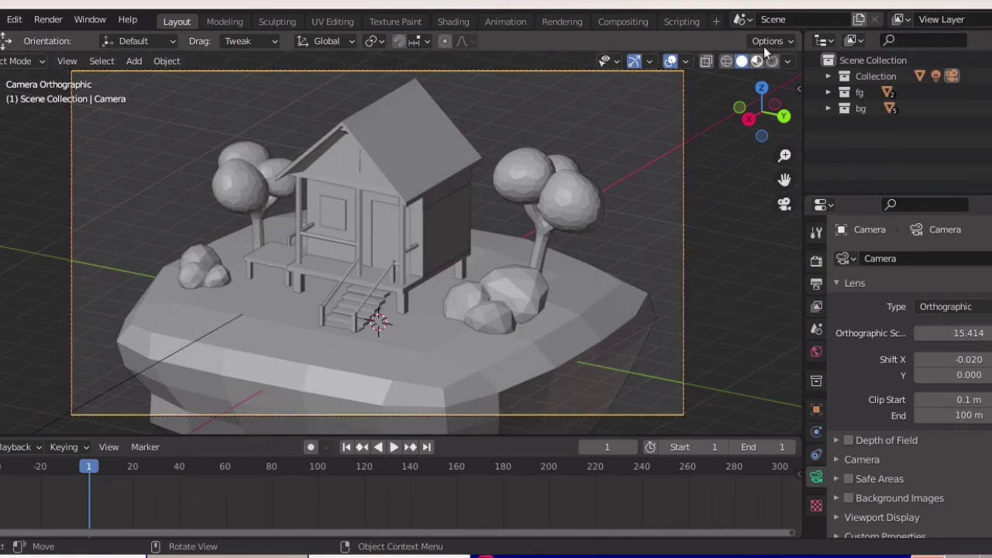
# Use Material Preview shading and expand Eevee's Ambient Occlusion (3.07 m distance, 0.62 factor)
pyautogui.click(755, 61)
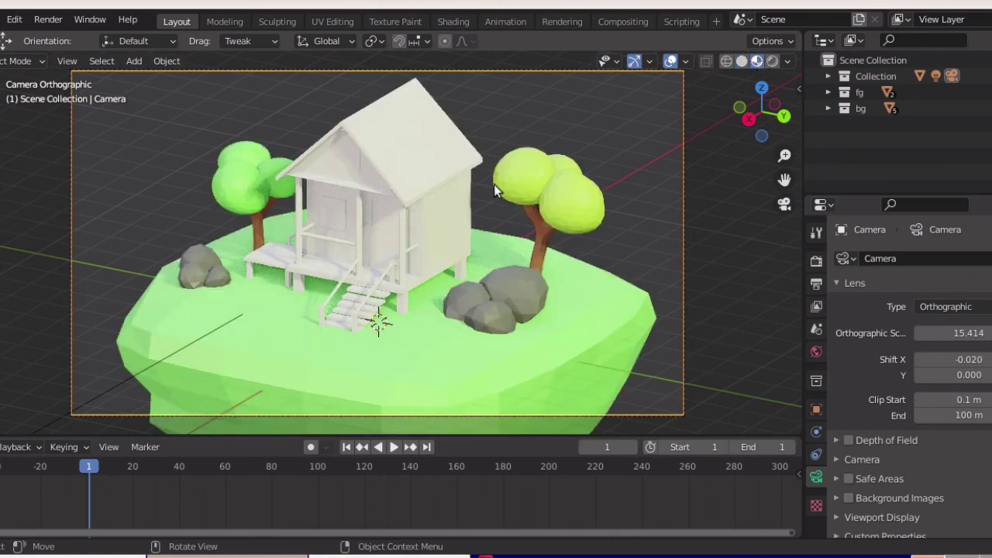
pyautogui.moveTo(495, 185)
pyautogui.mouseDown(button='middle')
pyautogui.moveTo(547, 187)
pyautogui.moveTo(537, 187)
pyautogui.mouseUp(button='middle')
pyautogui.click(816, 352)
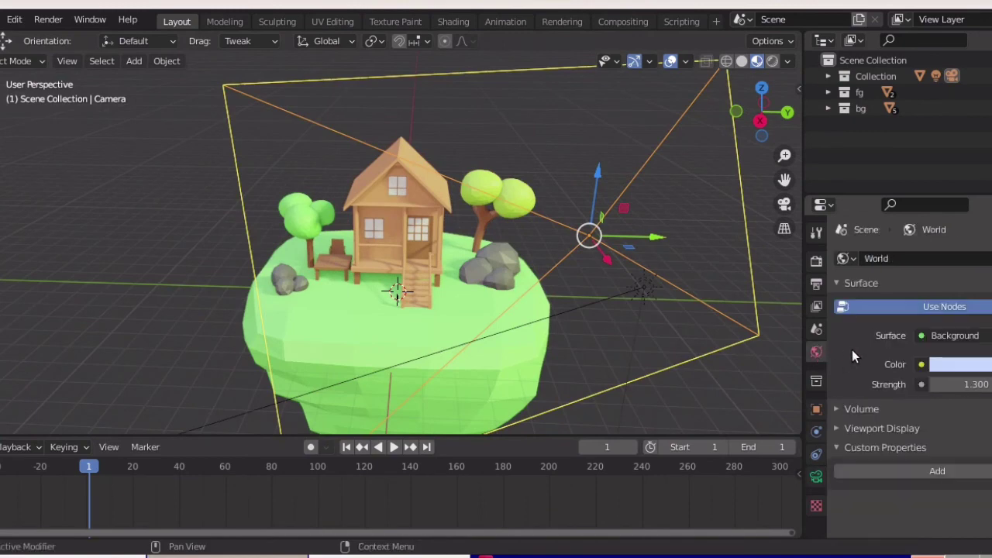
pyautogui.click(818, 285)
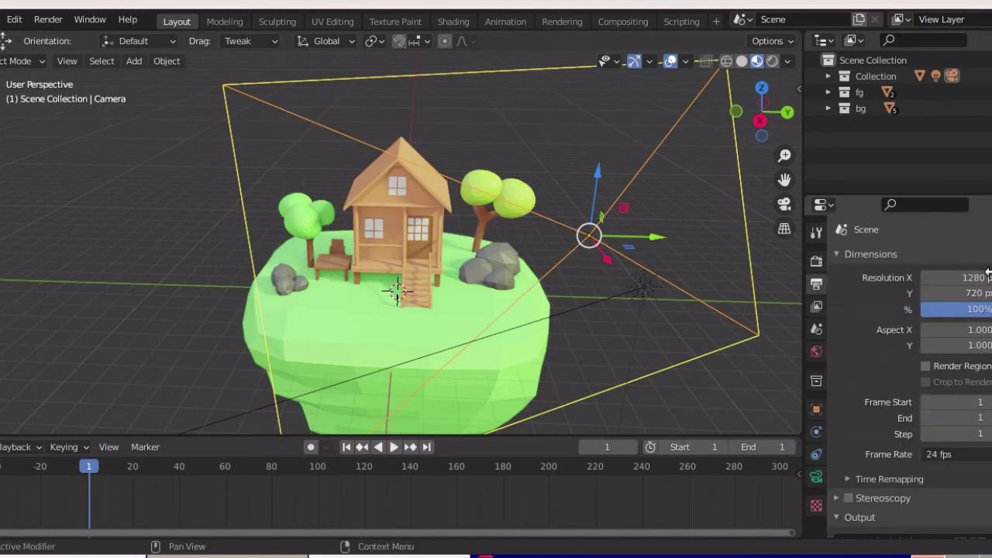
pyautogui.click(816, 261)
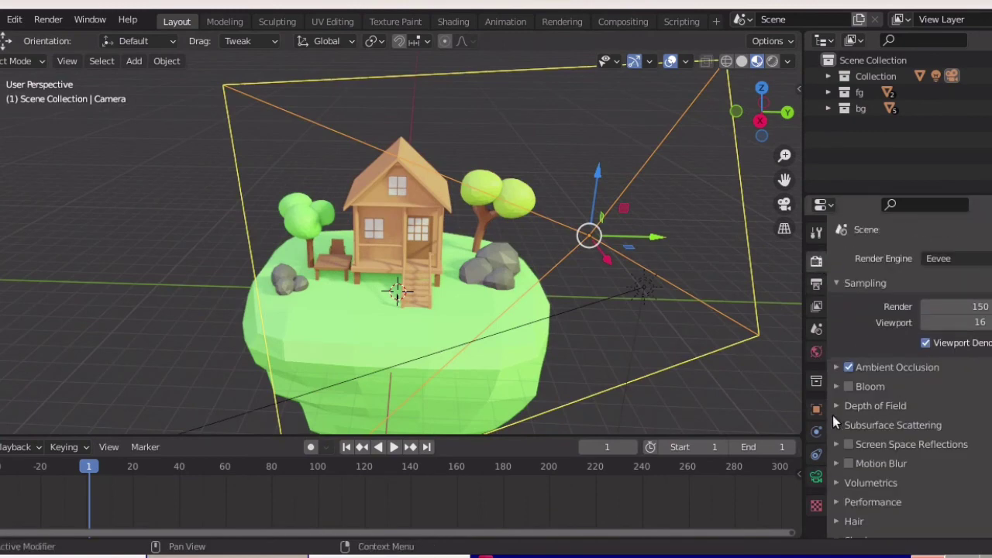
pyautogui.click(843, 368)
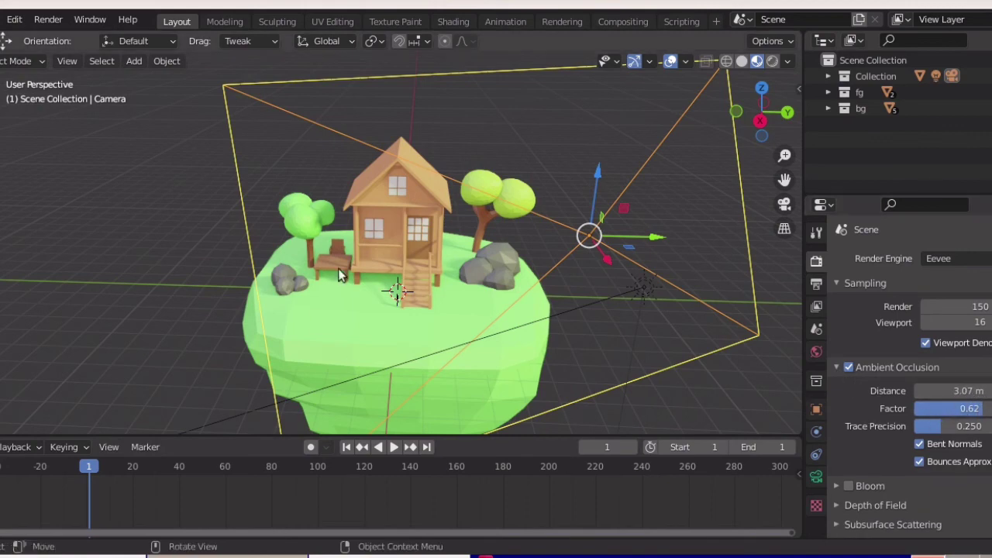
# Select the sun light near the house to display its properties
pyautogui.scroll(3, 338, 268)
pyautogui.moveTo(435, 243); pyautogui.dragTo(457, 296, button='middle')
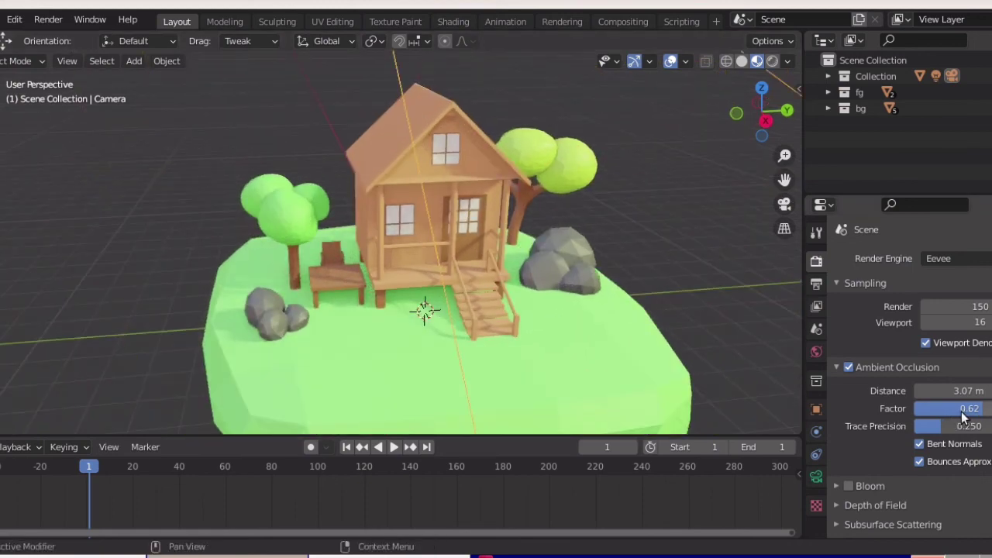
pyautogui.scroll(-3, 558, 211)
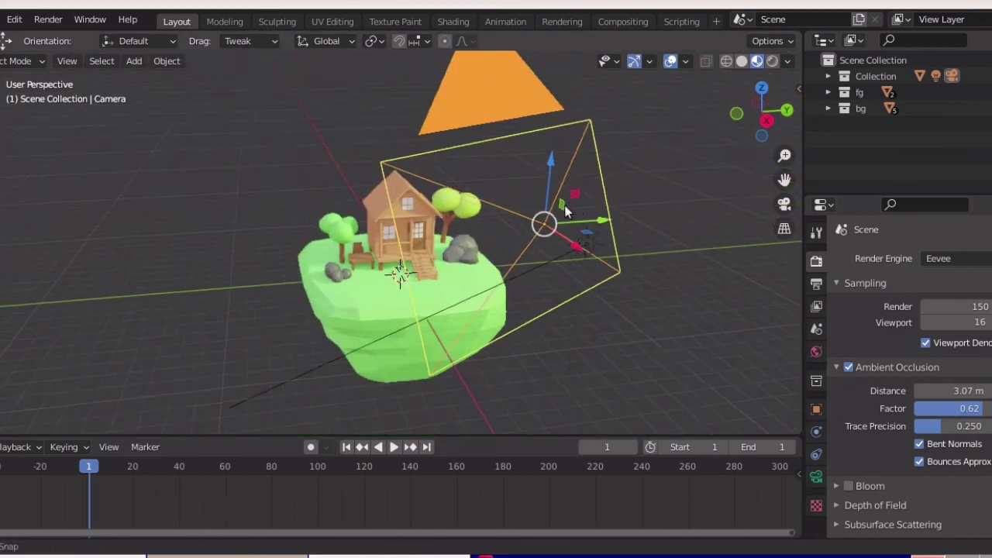
pyautogui.scroll(-2, 337, 155)
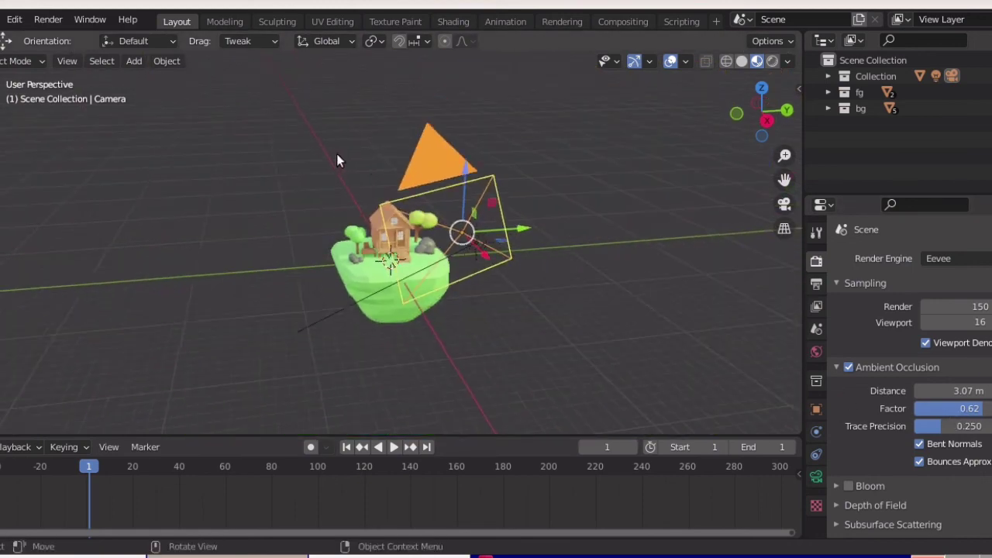
pyautogui.click(463, 233)
pyautogui.scroll(3, 499, 243)
pyautogui.click(817, 476)
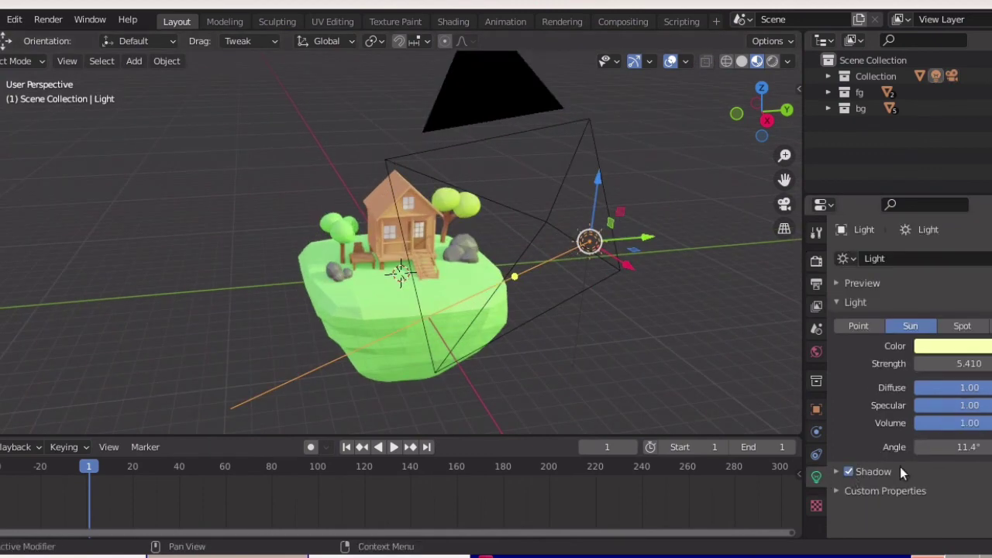
pyautogui.moveTo(638, 355); pyautogui.dragTo(441, 209, button='middle')
pyautogui.scroll(3, 509, 225)
pyautogui.moveTo(509, 225); pyautogui.dragTo(324, 245, button='middle')
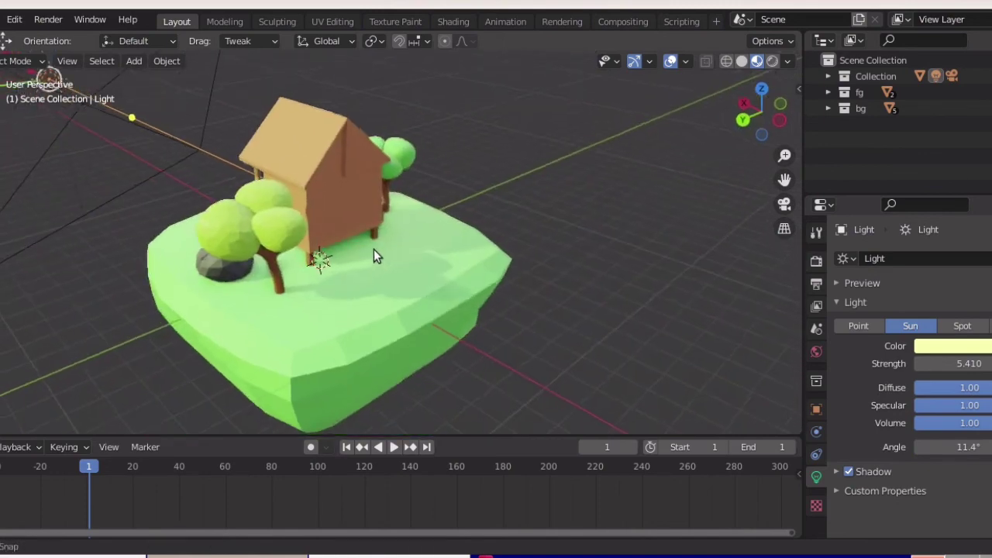
pyautogui.scroll(3, 370, 234)
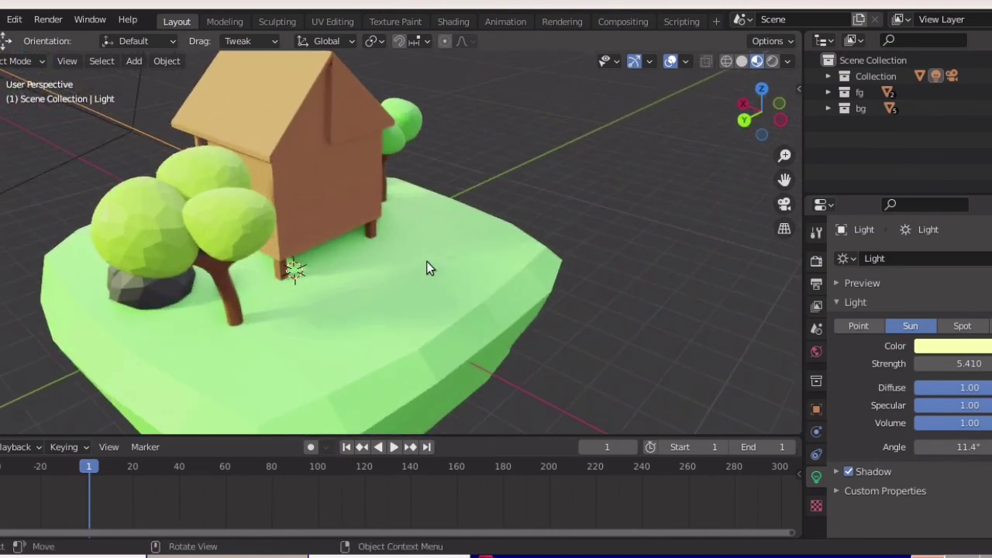
pyautogui.scroll(3, 438, 261)
pyautogui.moveTo(314, 378)
pyautogui.mouseDown(button='middle')
pyautogui.moveTo(332, 339)
pyautogui.moveTo(365, 337)
pyautogui.moveTo(455, 381)
pyautogui.moveTo(582, 310)
pyautogui.mouseUp(button='middle')
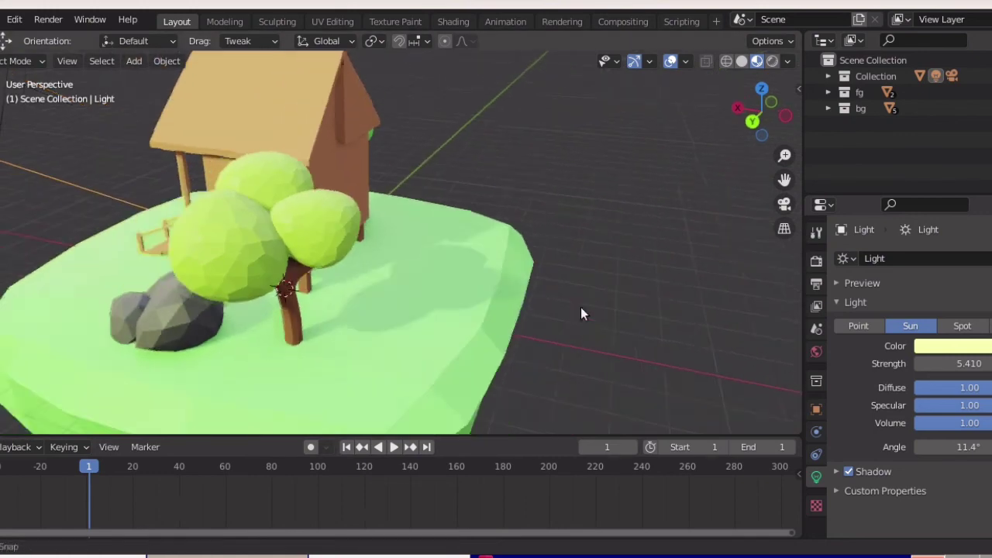
pyautogui.scroll(3, 581, 279)
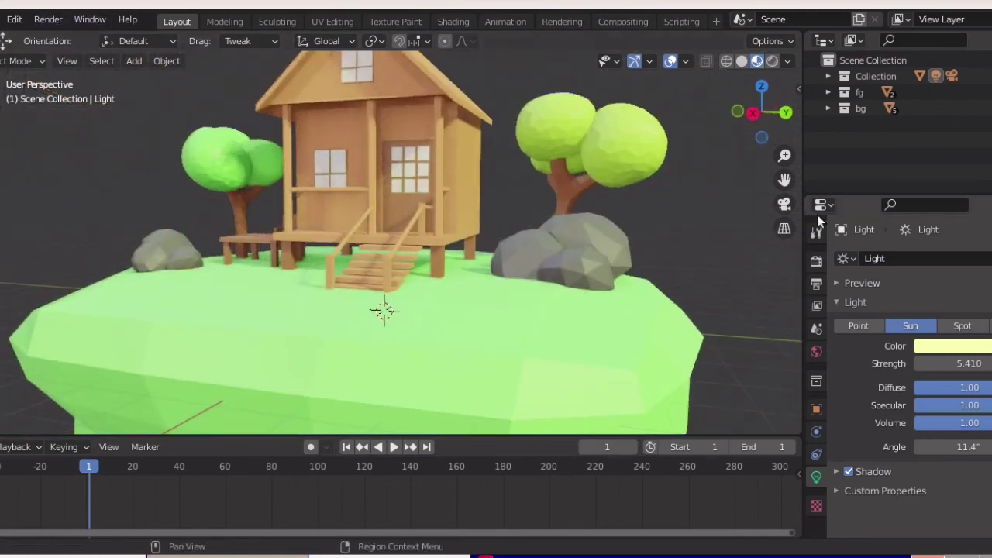
pyautogui.scroll(-3, 378, 222)
pyautogui.scroll(-2, 414, 251)
pyautogui.scroll(1, 413, 257)
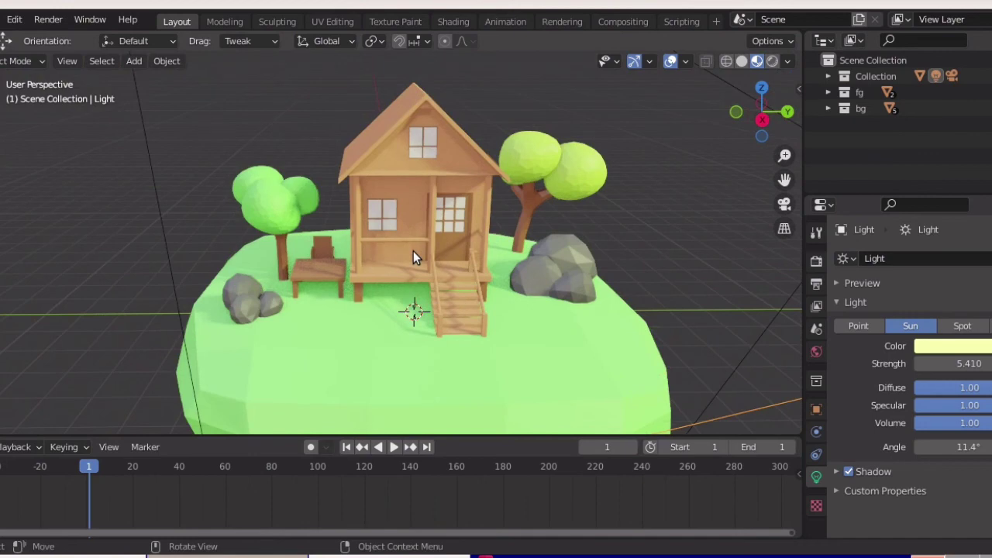